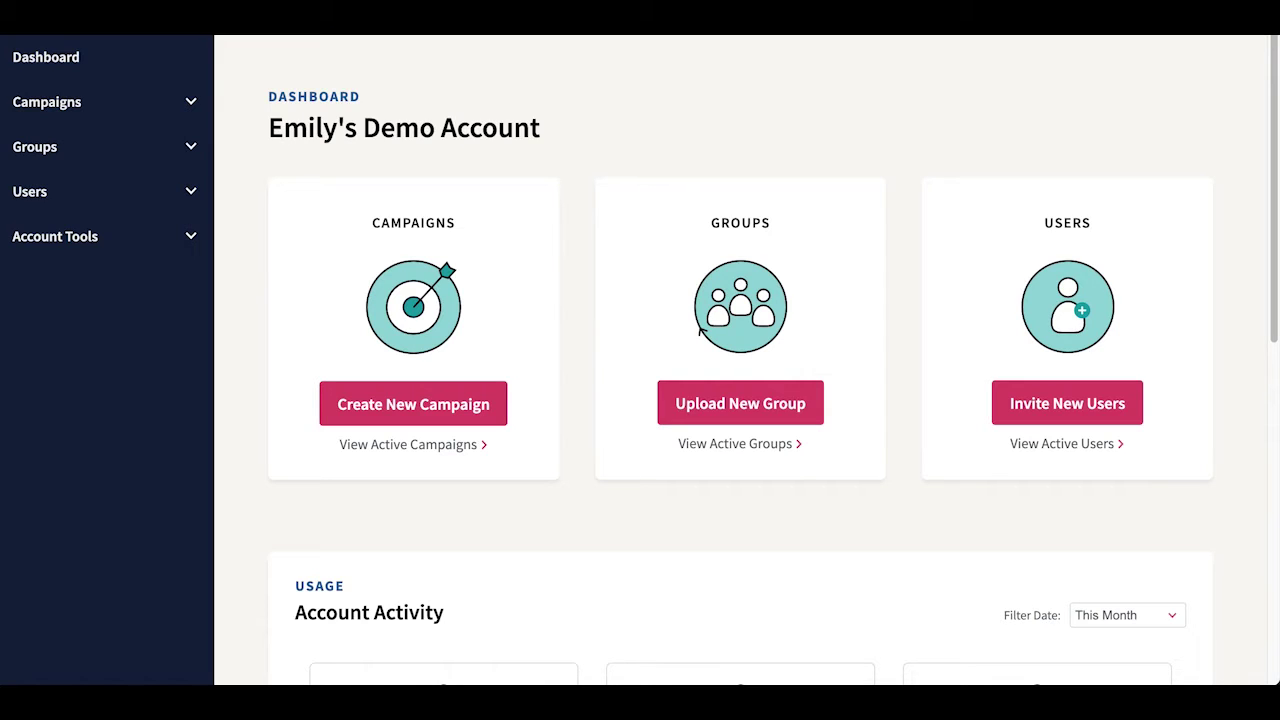
Review the First Name, Last Name, Phone and Email columns in the contact list spreadsheet
click(165, 158)
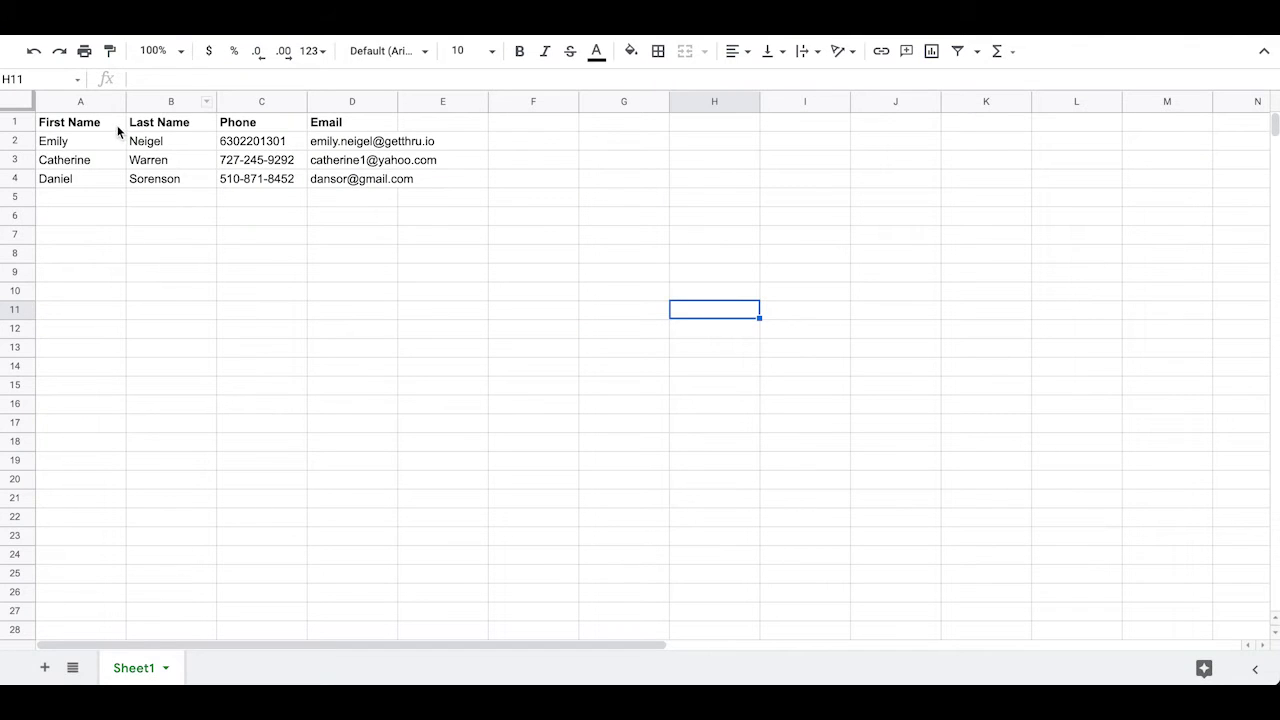
click(117, 125)
click(172, 125)
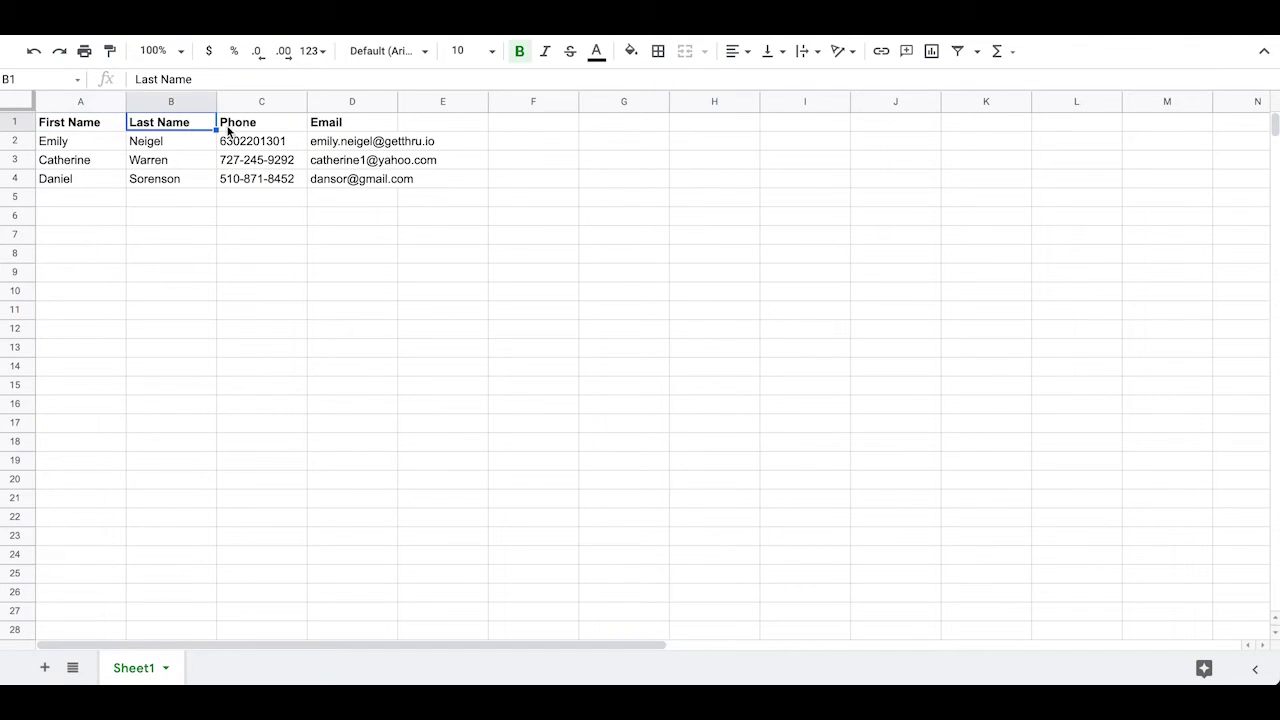
click(250, 128)
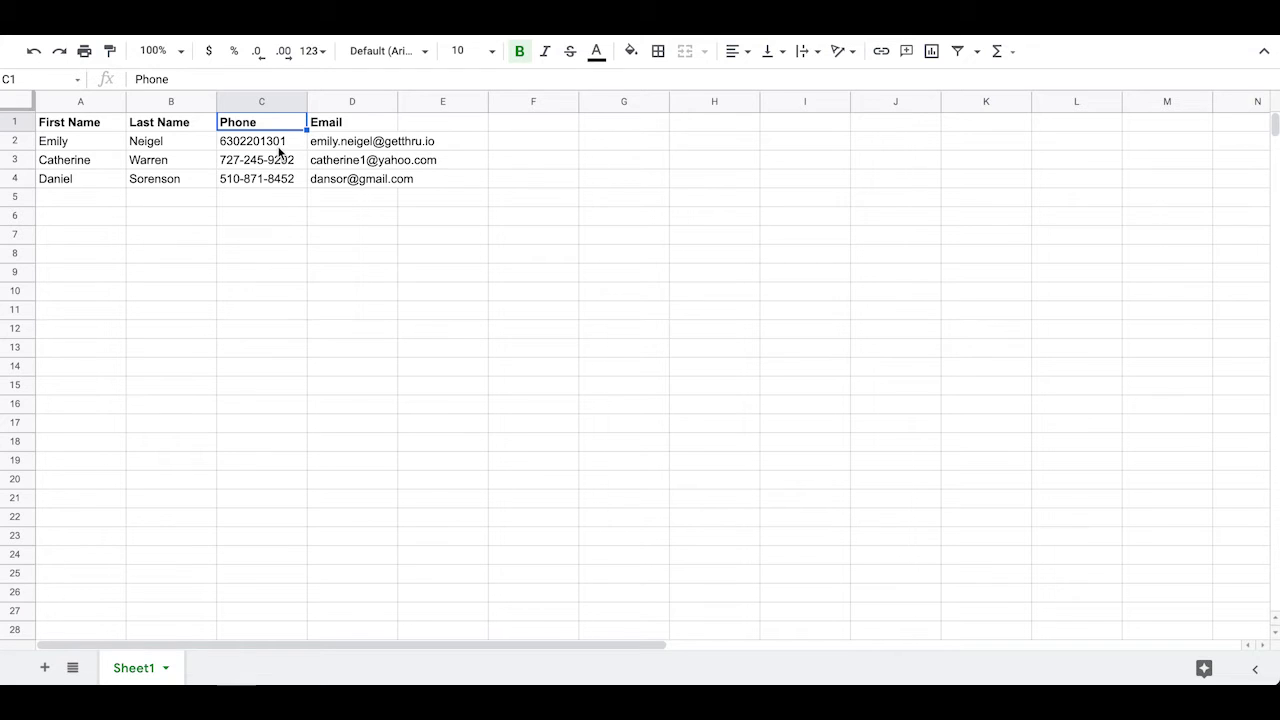
click(277, 147)
click(277, 160)
click(277, 180)
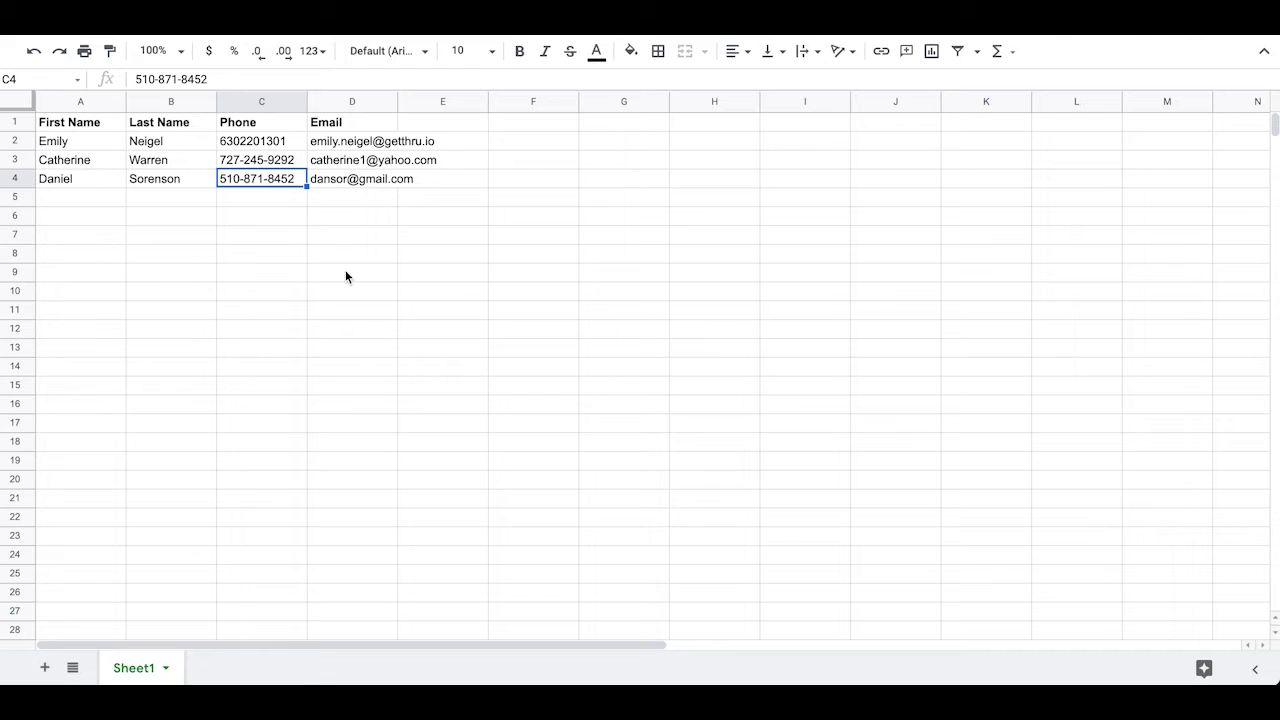
click(348, 98)
click(344, 122)
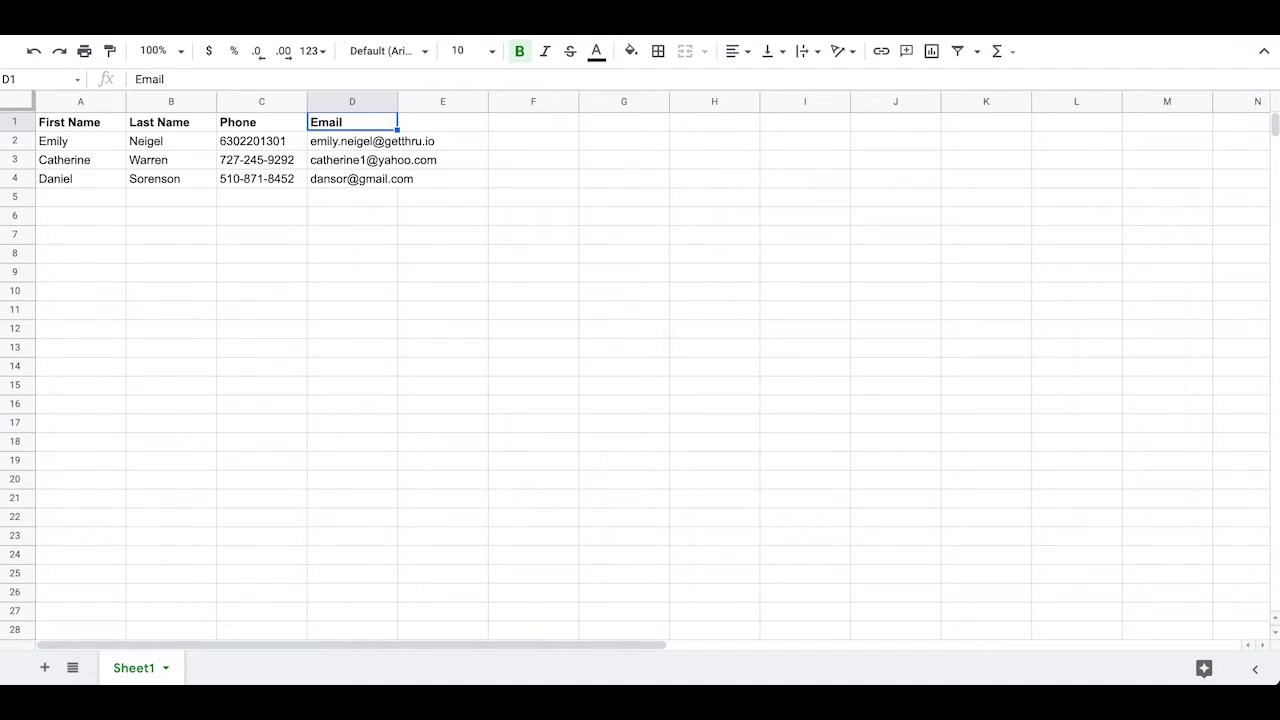
Download the current contact sheet as a comma-separated values (.csv) file
key(ctrl+alt+f)
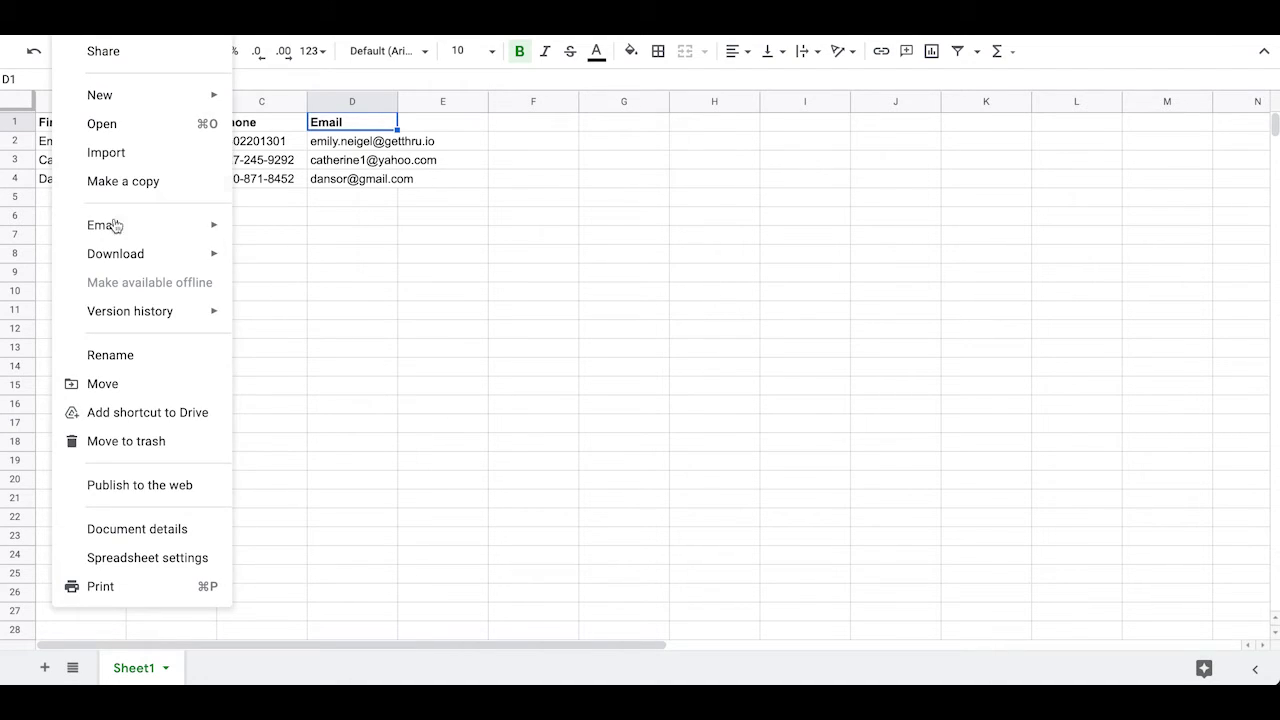
mouse_move(120, 254)
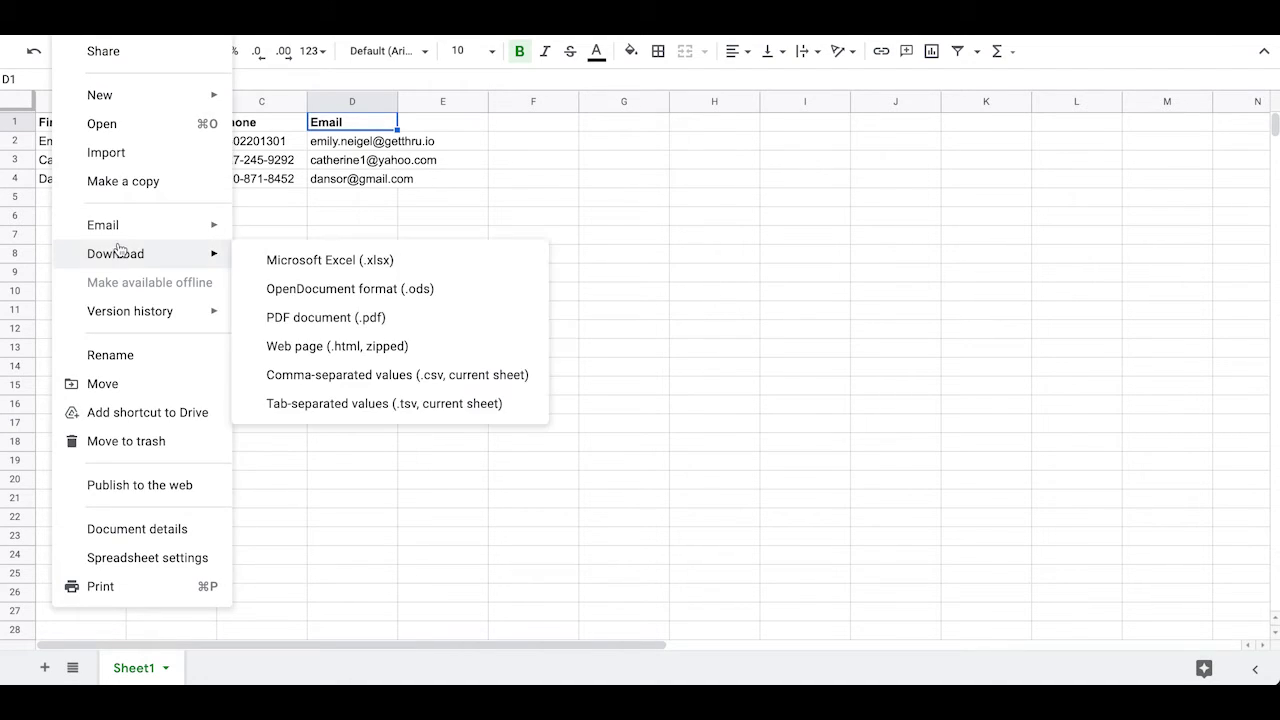
click(303, 370)
Switch back to ThruText, start a new group named "DEMO" and continue to the CSV upload
key(ctrl+Tab)
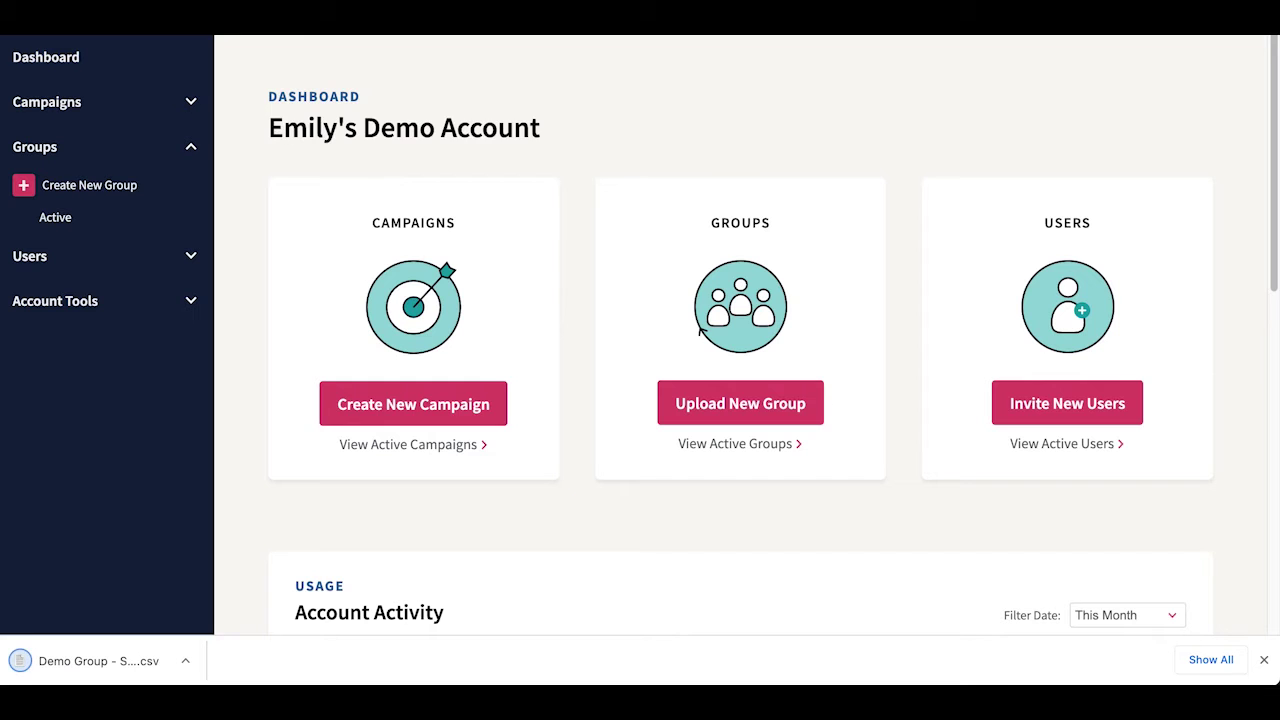
click(120, 184)
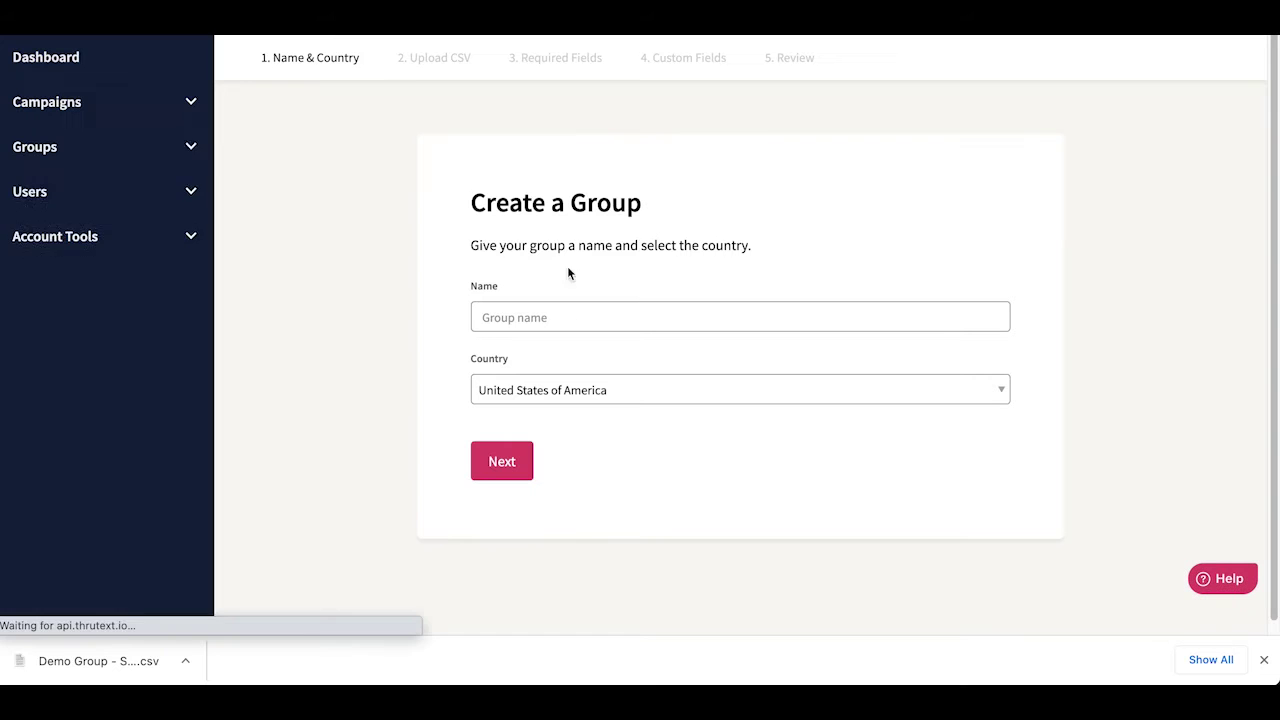
click(537, 318)
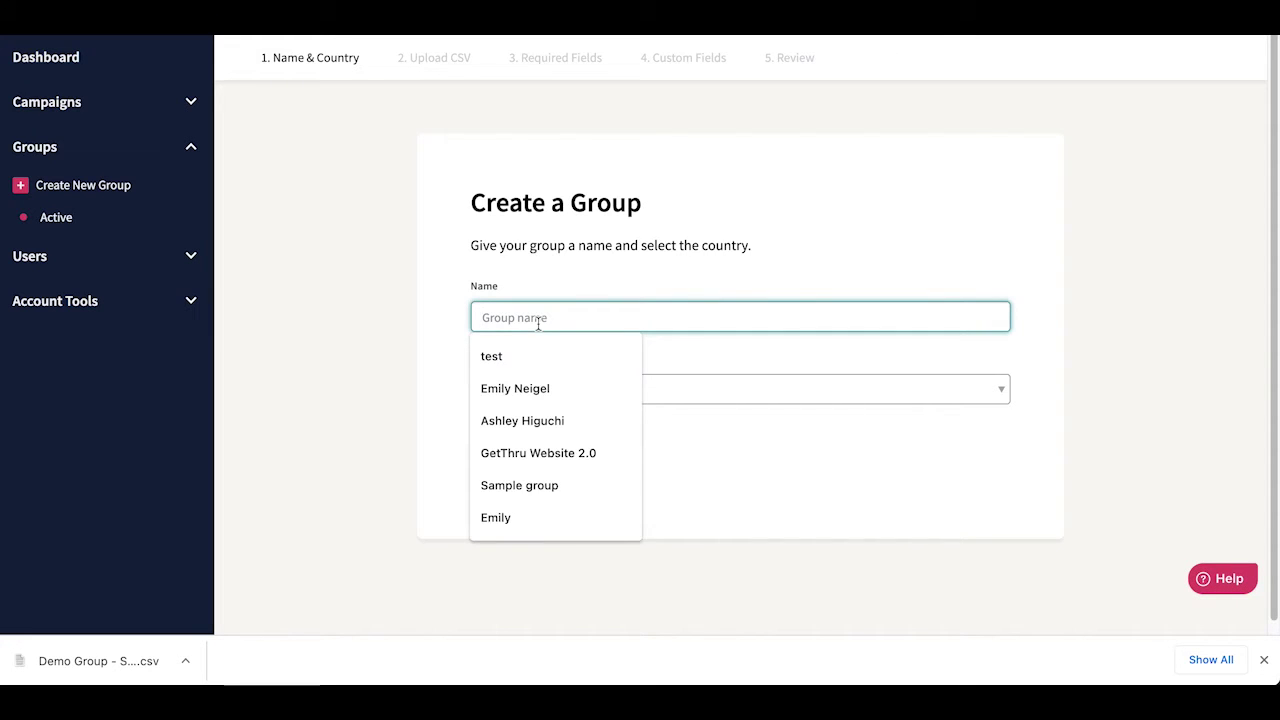
text(DEMOO)
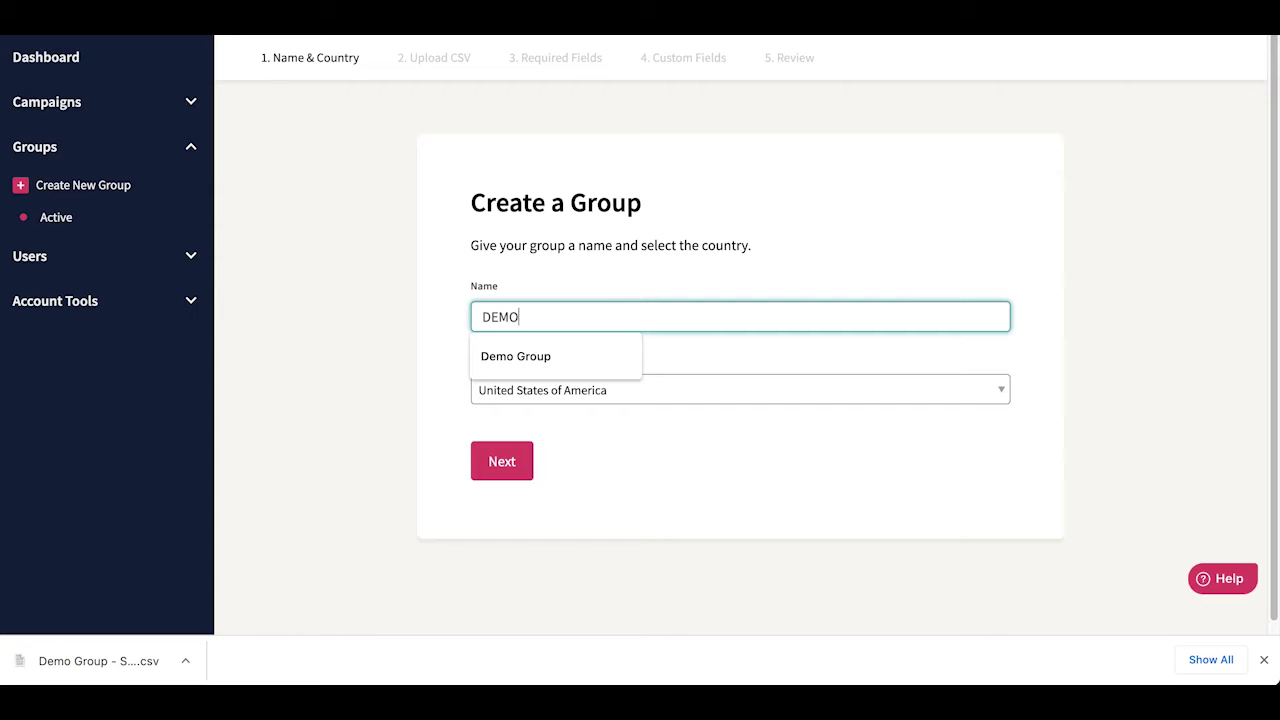
click(508, 474)
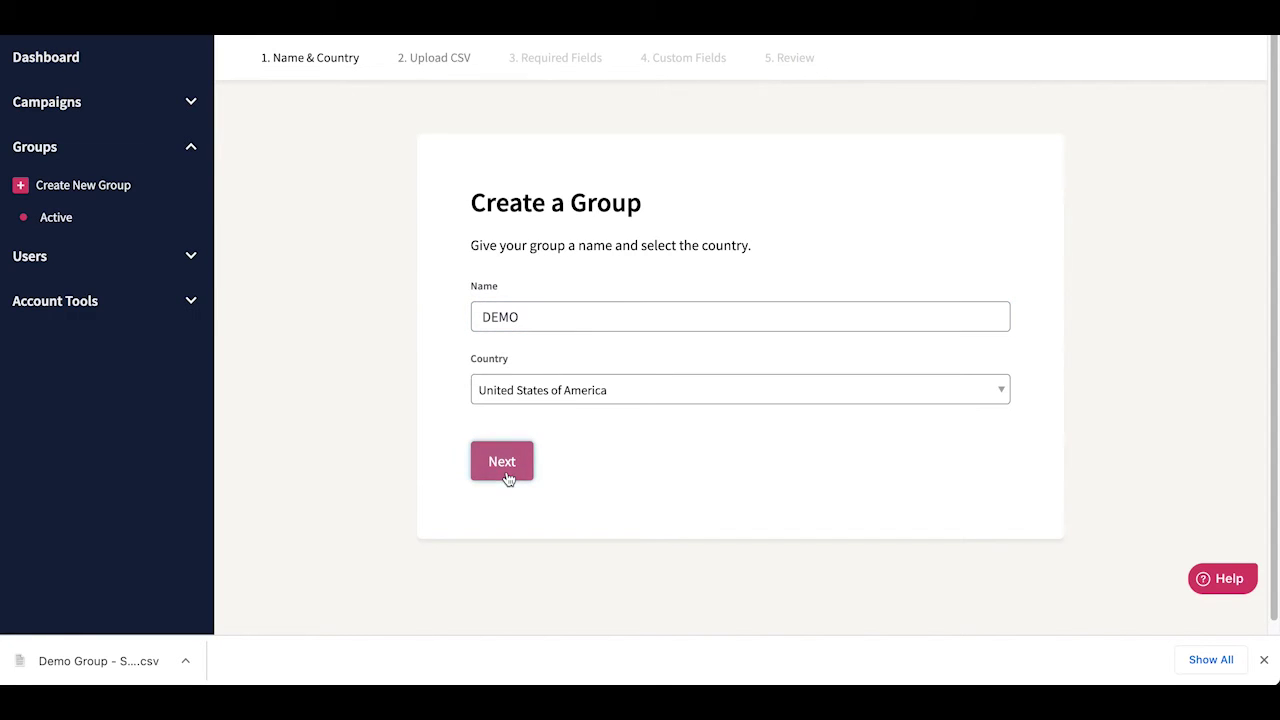
Upload the downloaded Demo Group CSV file to the group and accept the mapped first name, last name and phone number columns
drag(129, 670, 703, 314)
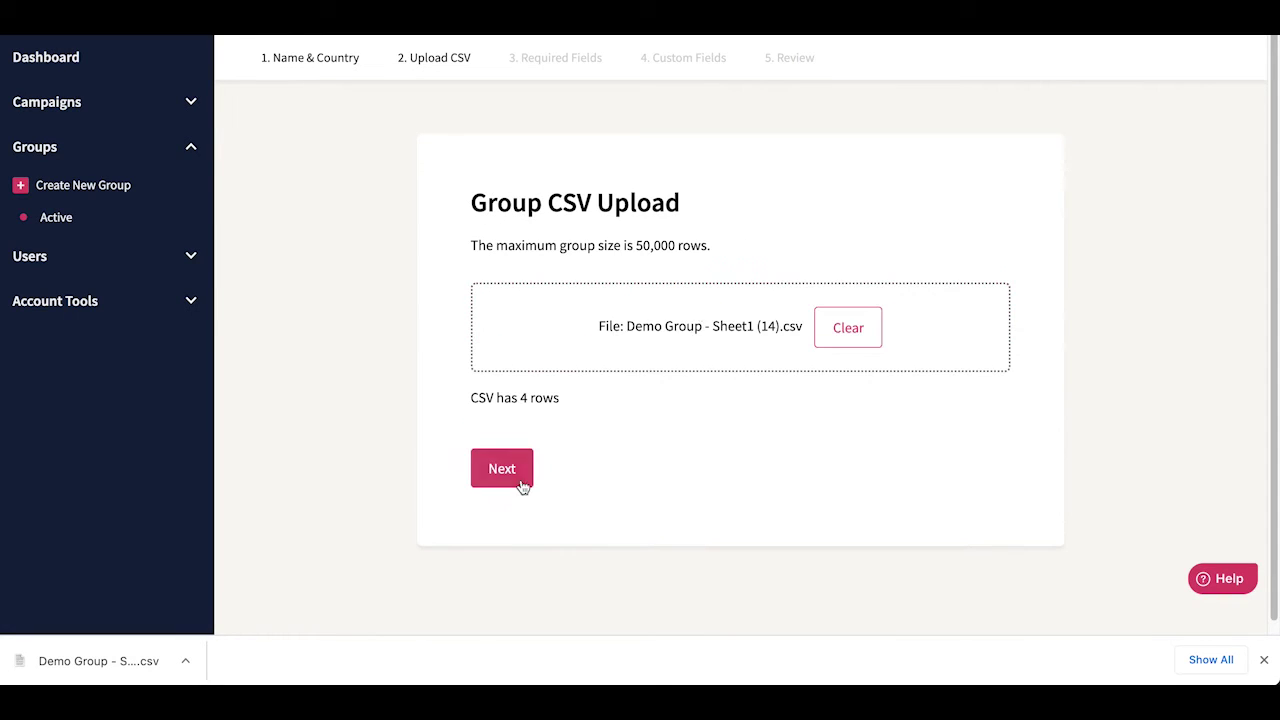
click(506, 475)
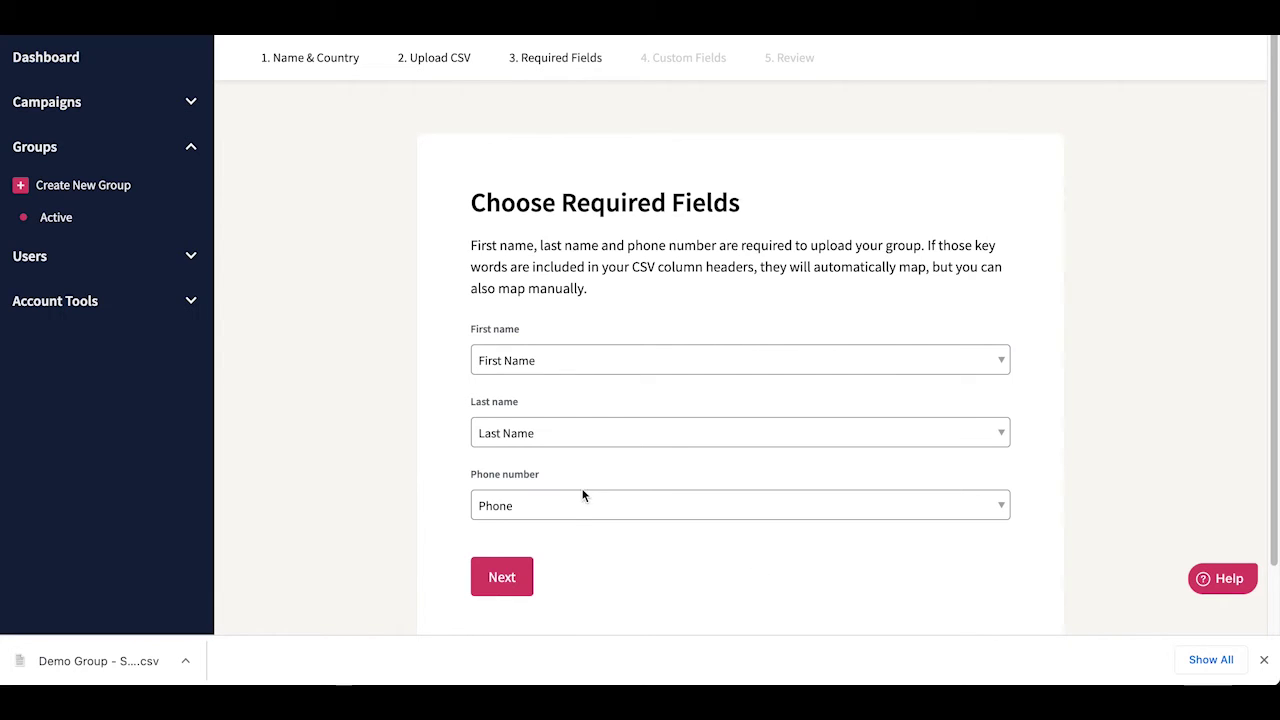
click(511, 578)
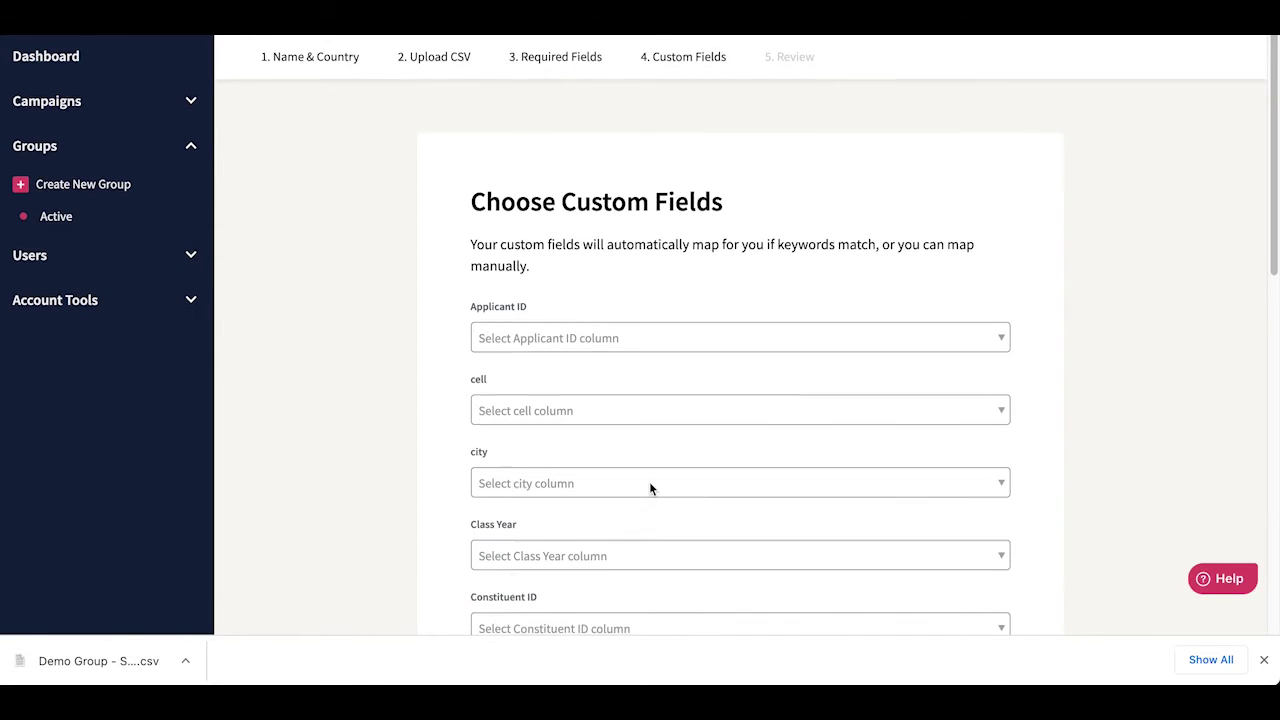
Map the Email address custom field to the Email column and create the group
scroll(654, 490, down, 5)
click(586, 188)
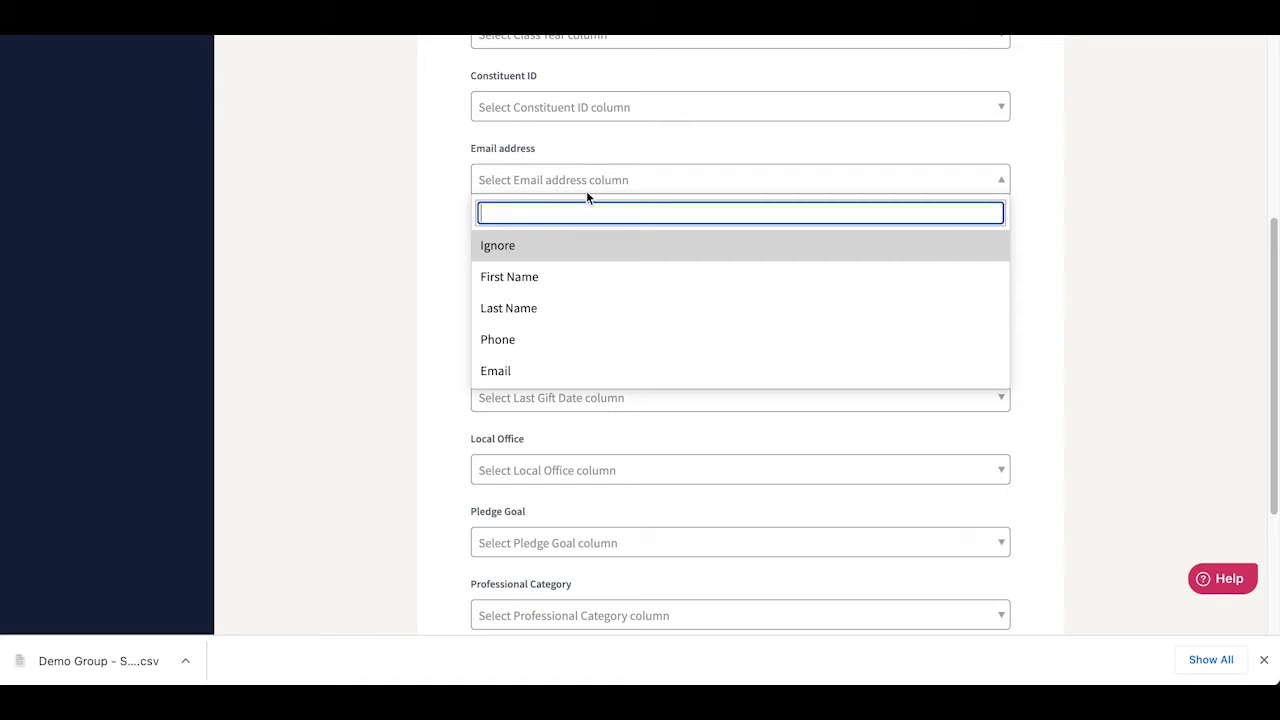
text(EM)
key(Return)
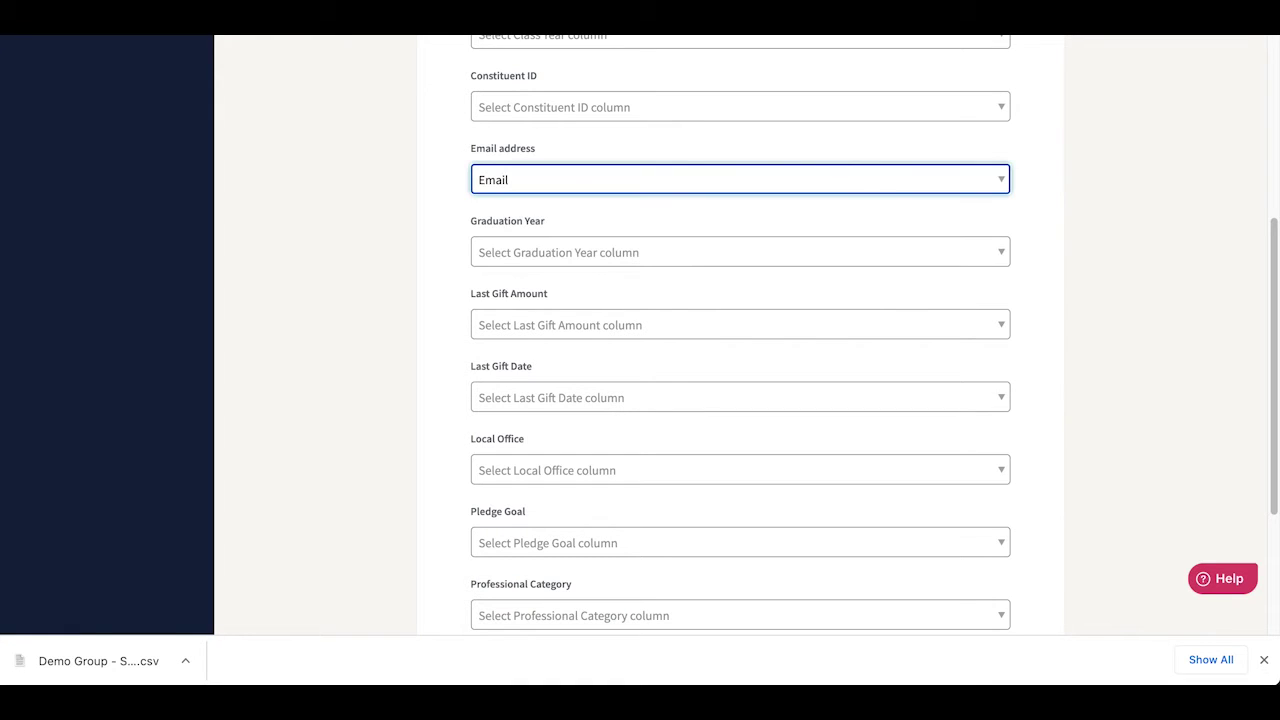
scroll(540, 500, down, 3)
click(524, 504)
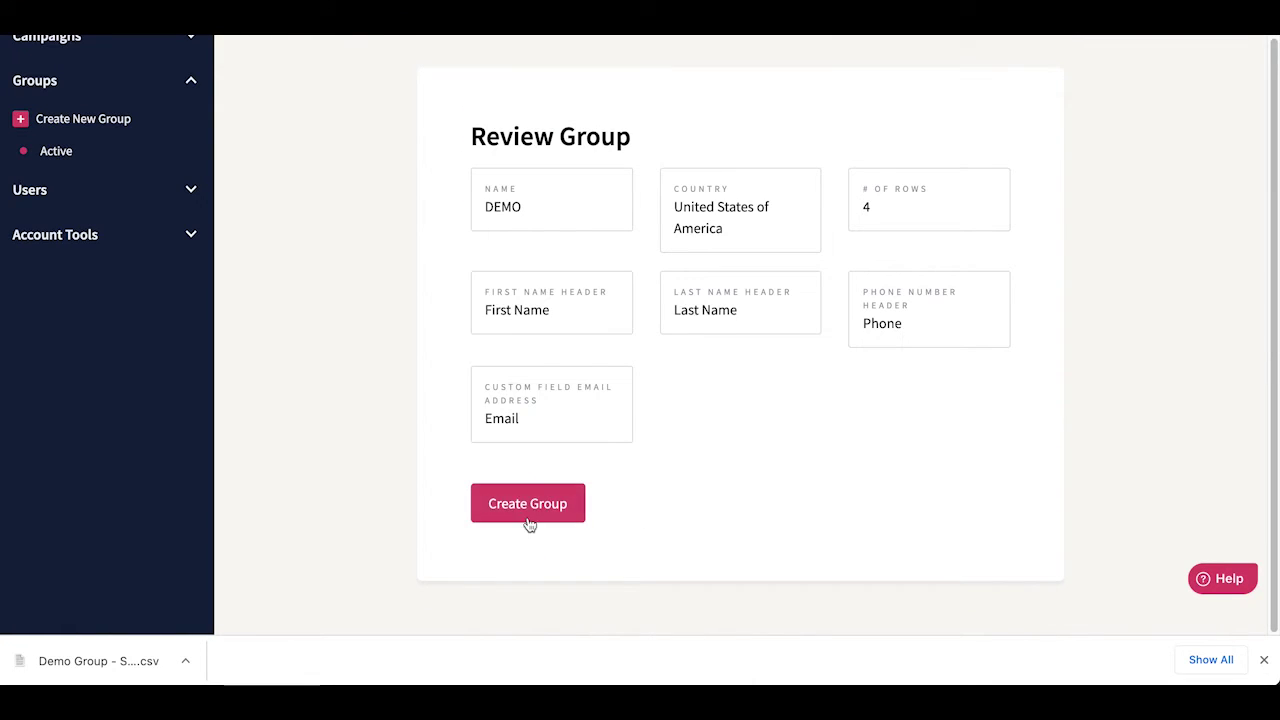
click(528, 503)
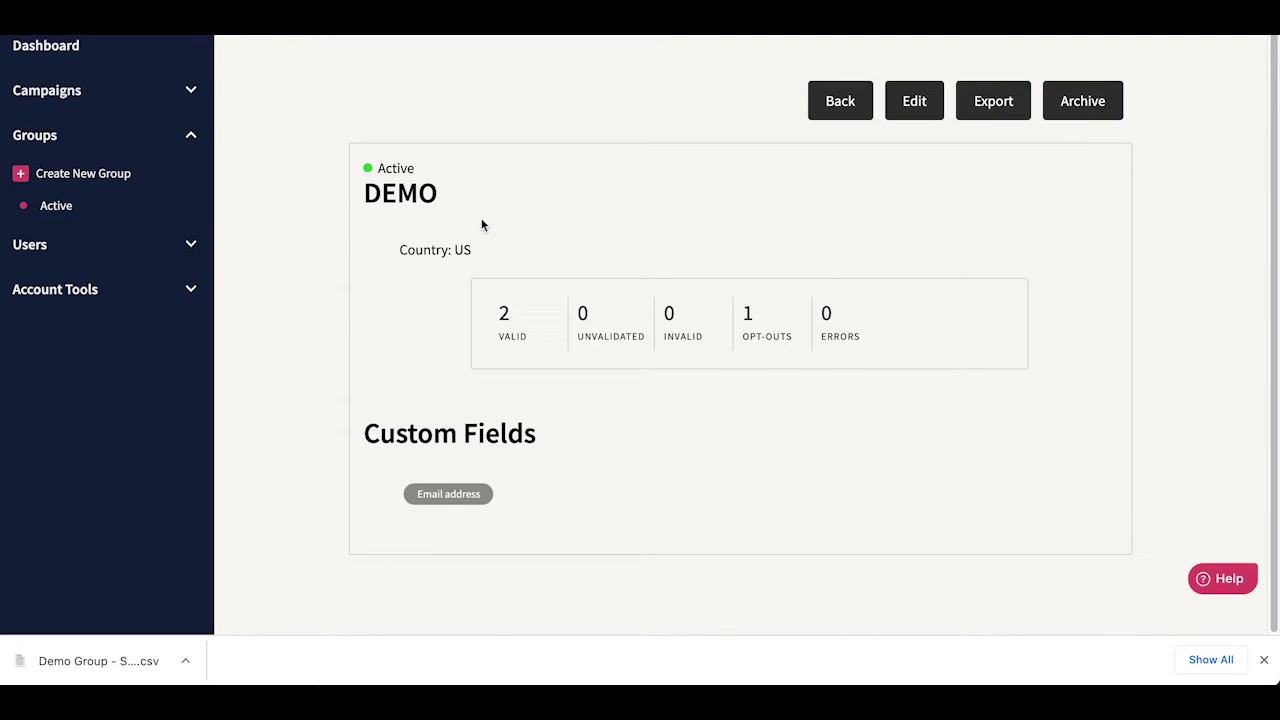
Start a new campaign named "Demo Campaign 7/30" with the description "Demo of ThruText!"
click(139, 103)
click(120, 131)
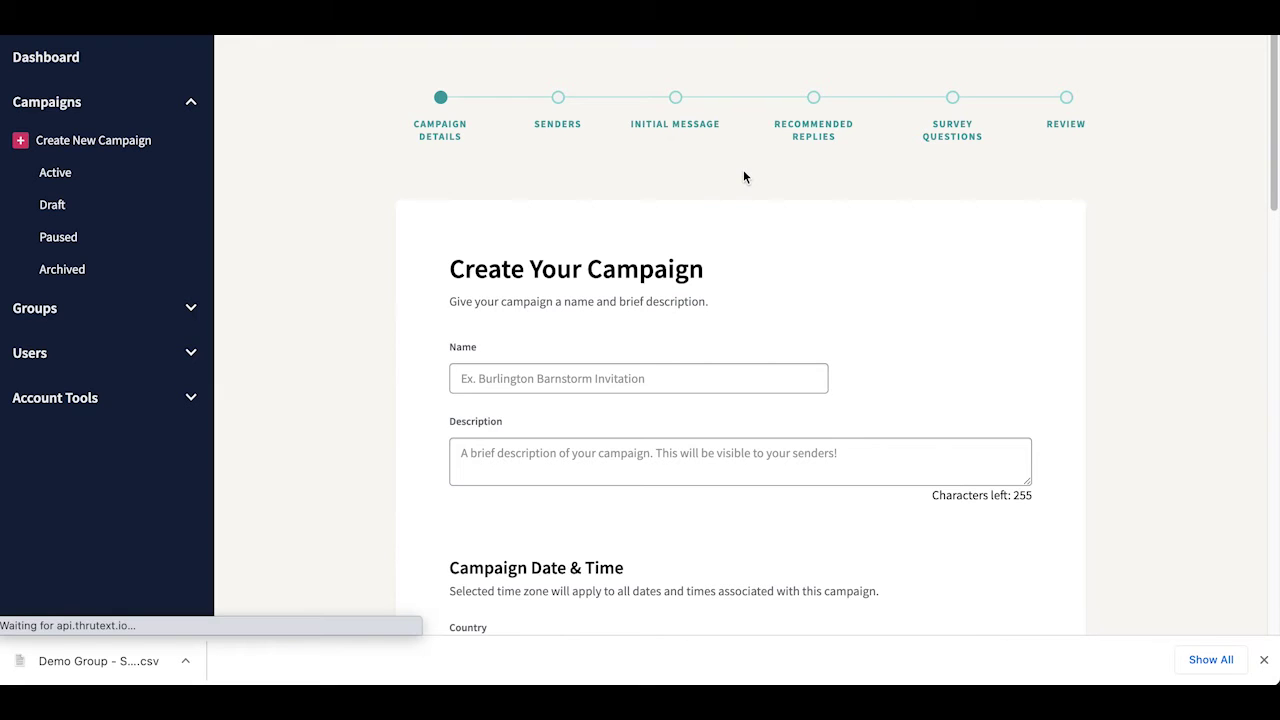
click(541, 373)
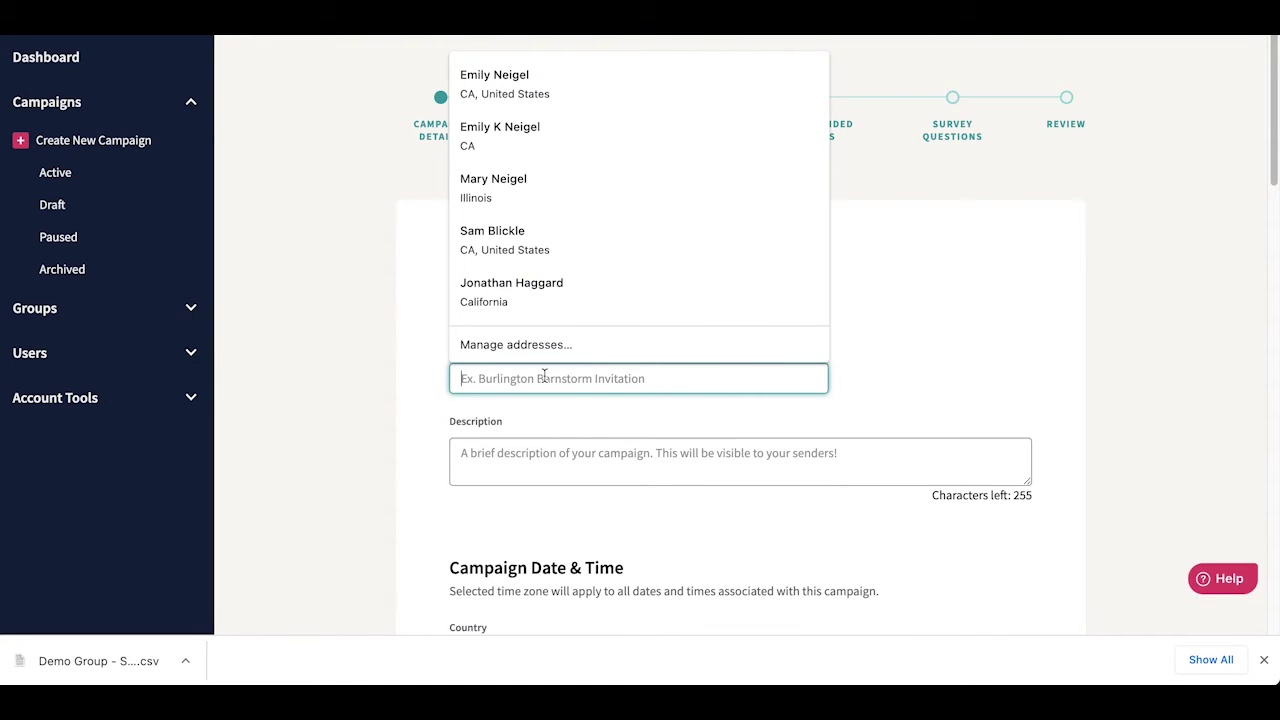
text(Demo Camp)
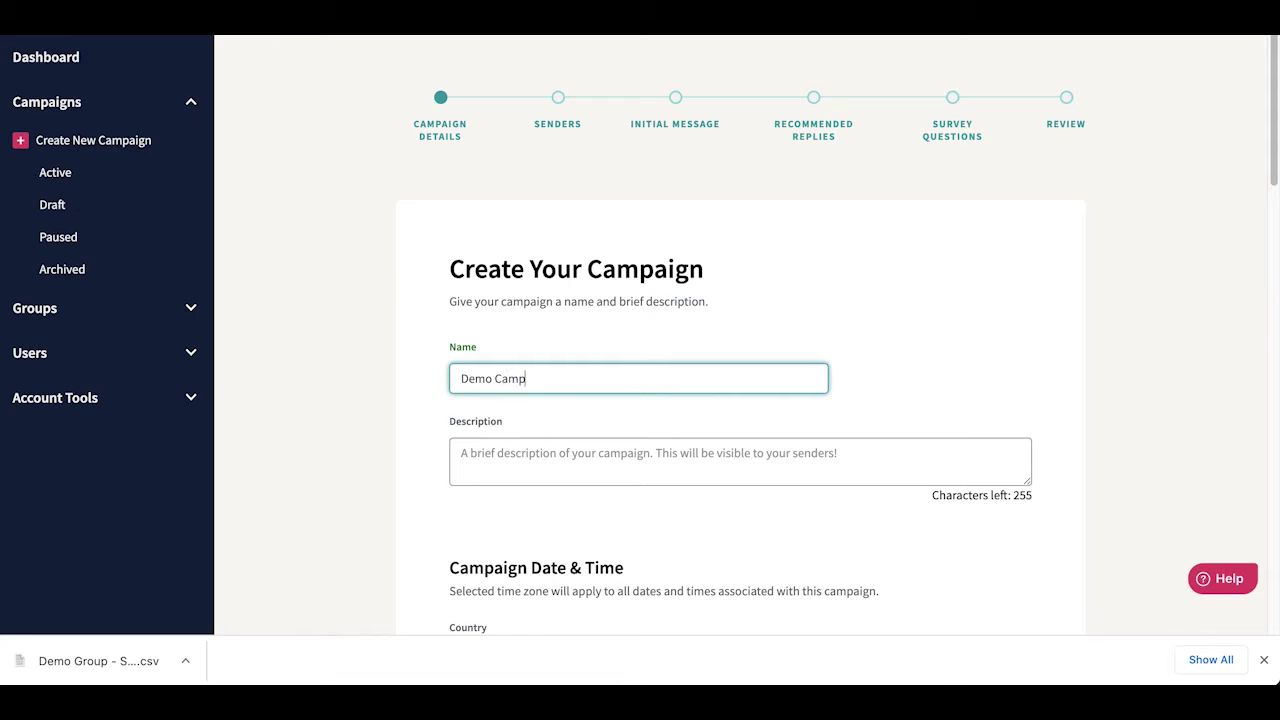
text(aign 7/30)
click(558, 378)
key(BackSpace)
text(/30)
click(664, 440)
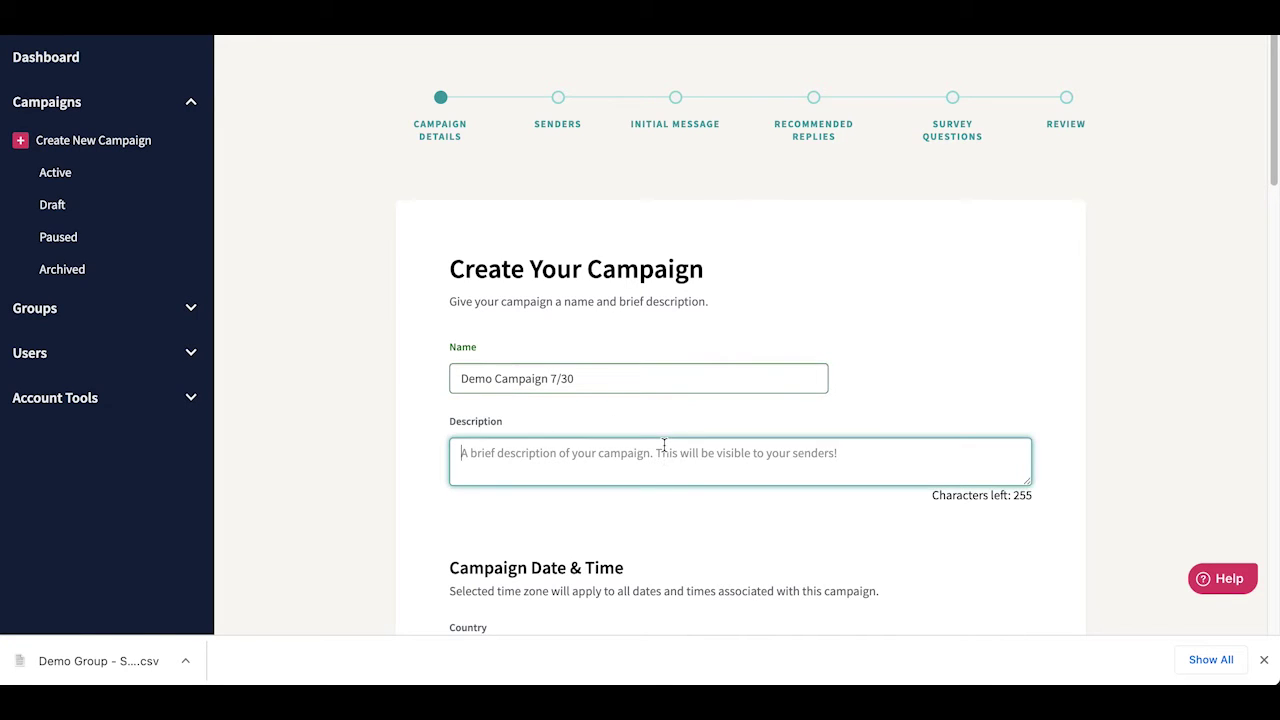
text(Demo of ThruText!)
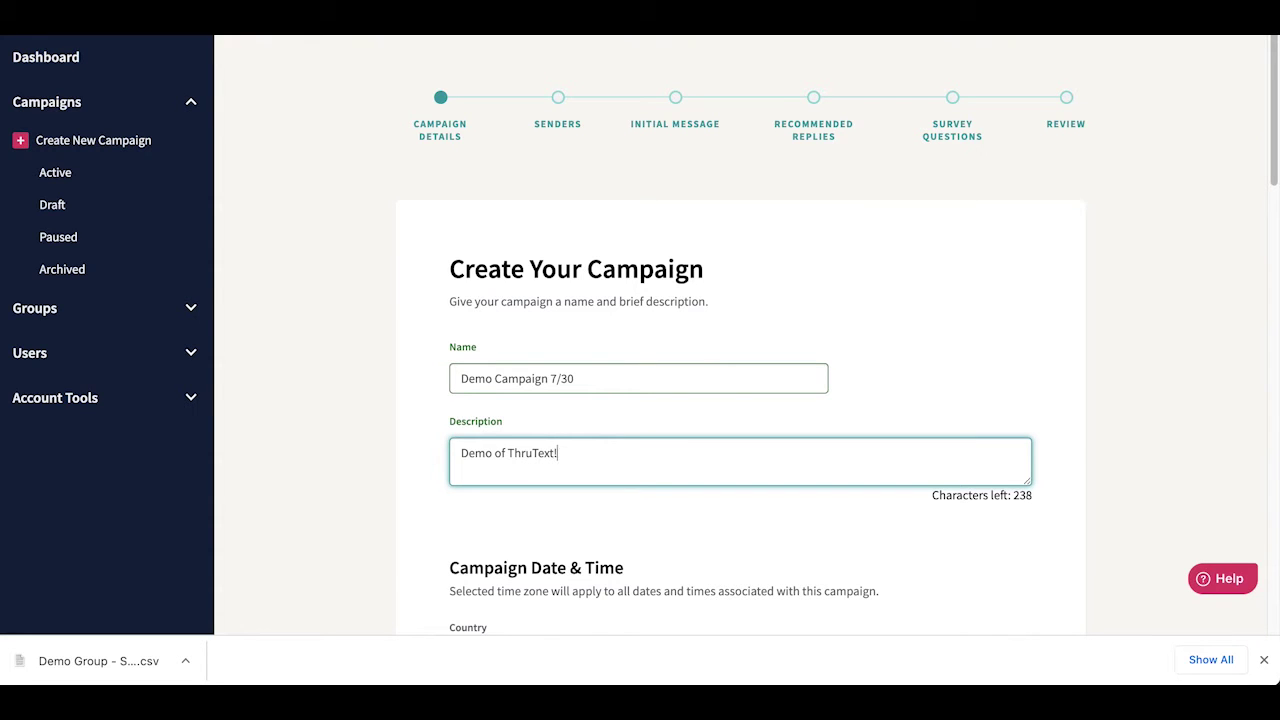
Set the campaign's time zone to US/Central
scroll(743, 505, down, 3)
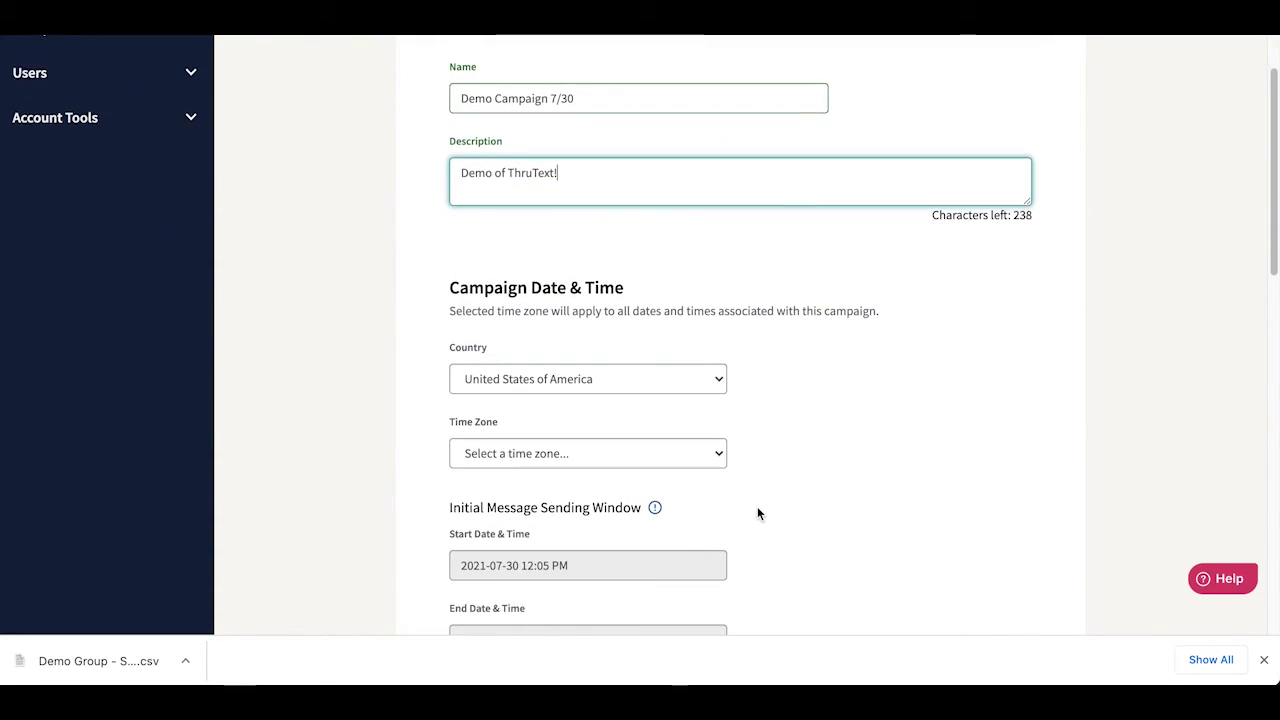
click(615, 417)
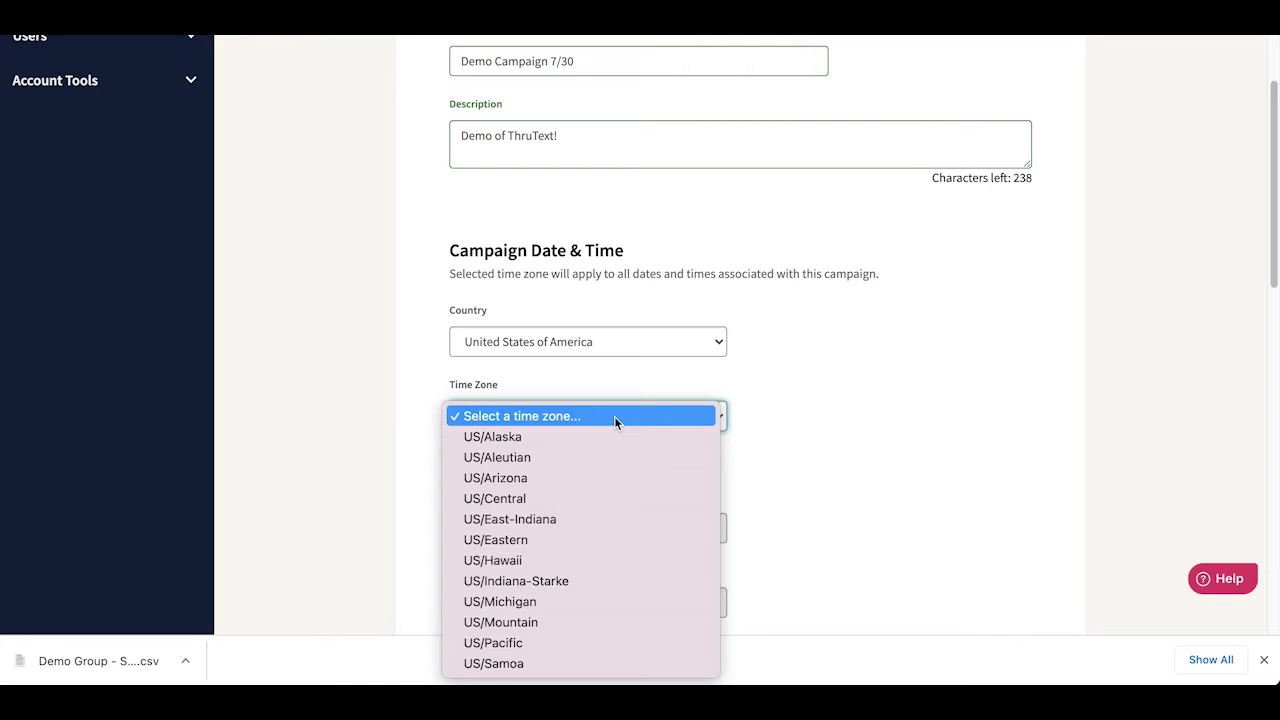
click(613, 500)
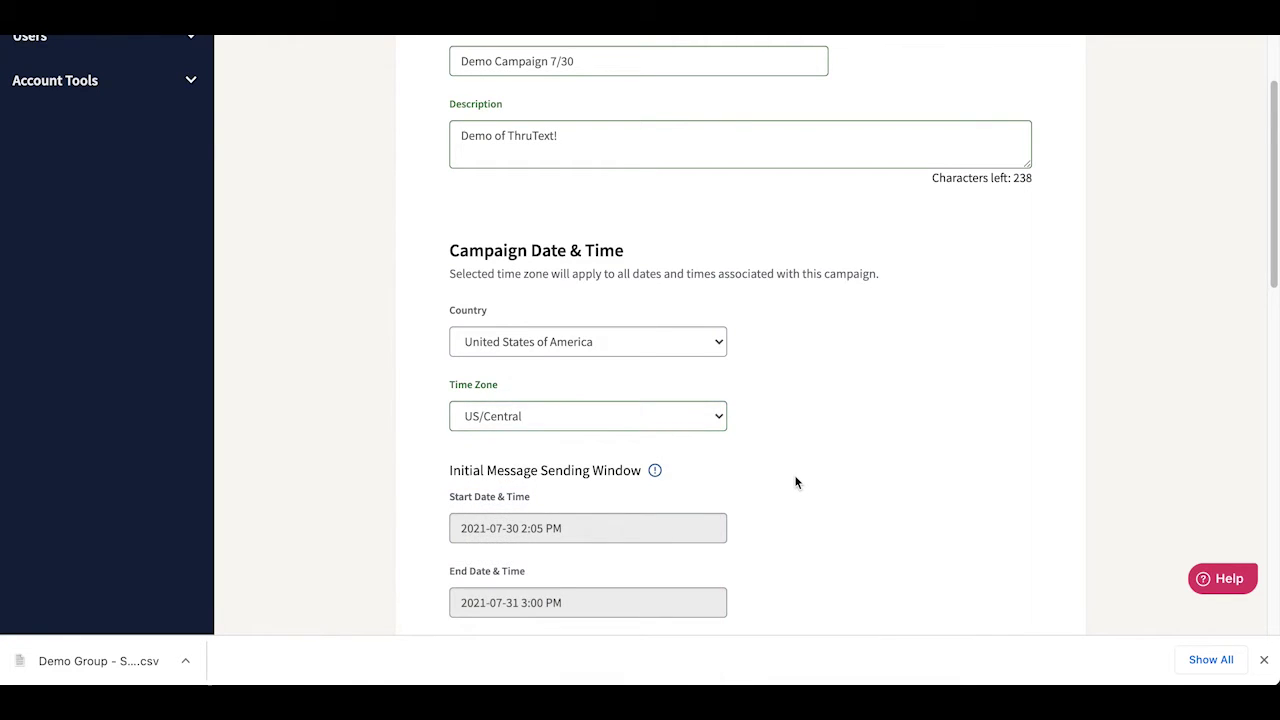
Check the start and end date and time options of the initial message sending window
scroll(794, 480, down, 2)
click(582, 362)
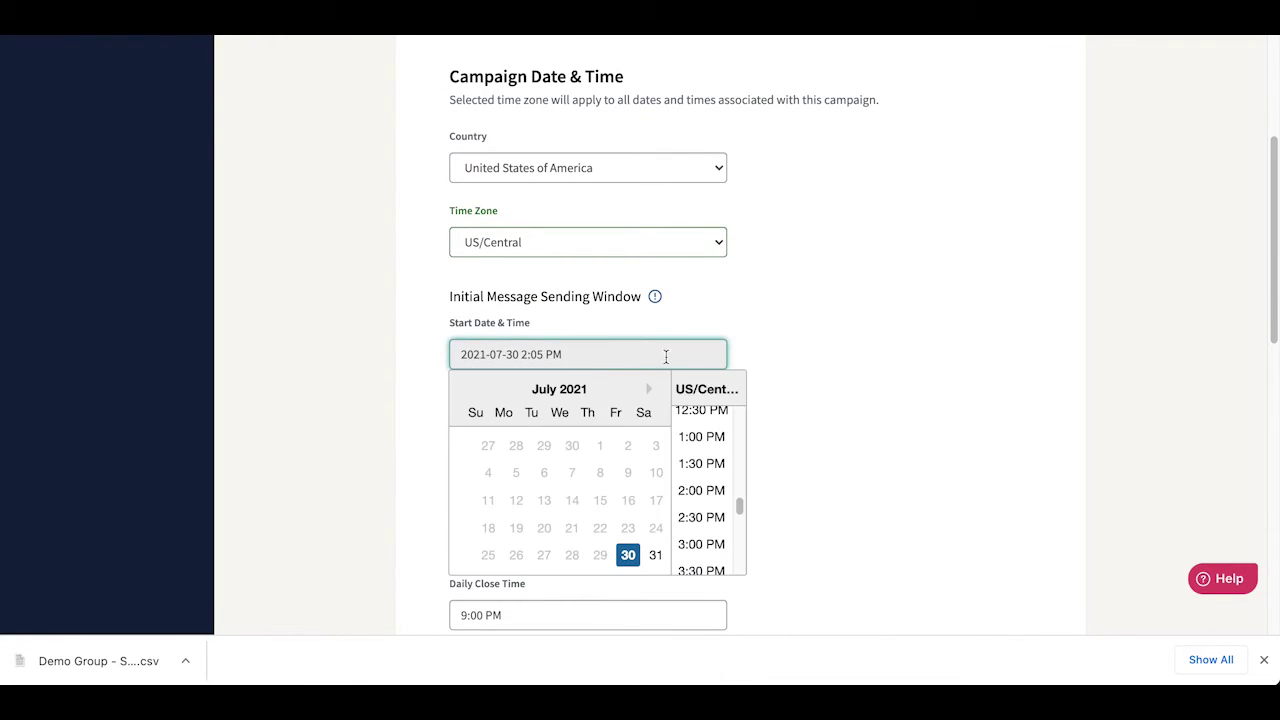
click(819, 342)
click(668, 424)
click(859, 430)
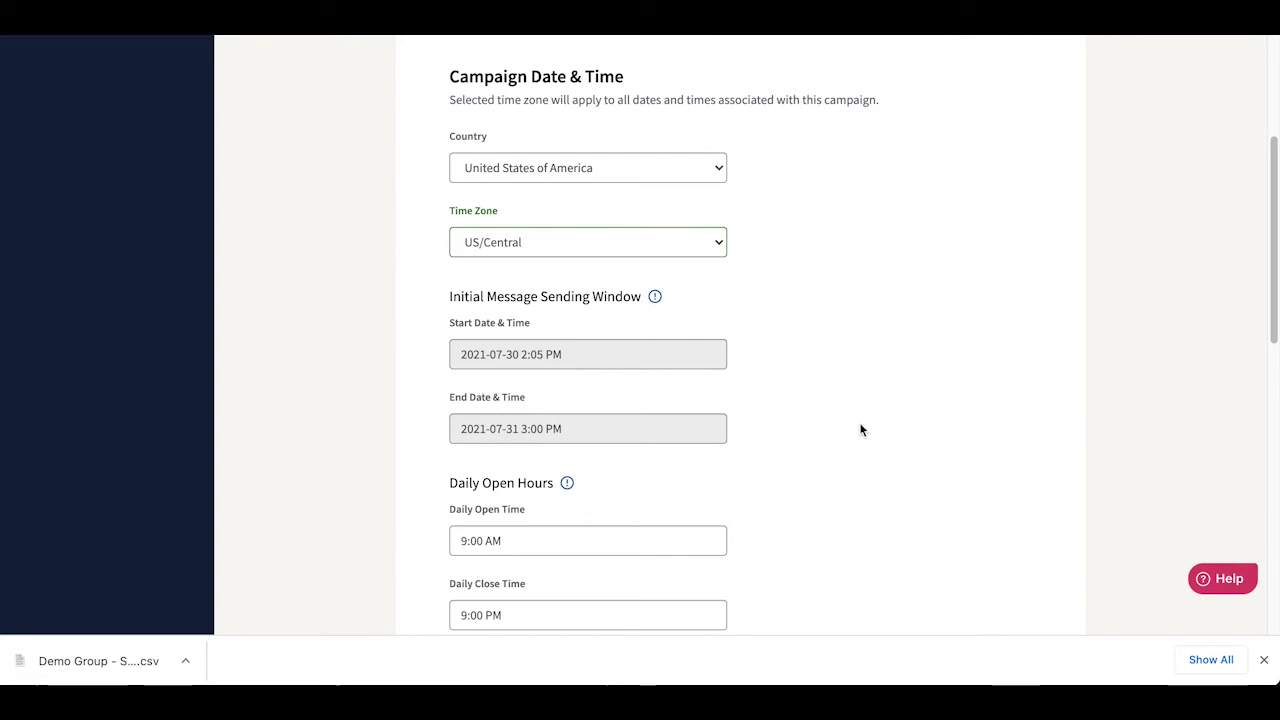
Set the campaign's Region 1 to California - Alameda (510) and Region 2 to California - Alhambra (626)
scroll(860, 430, down, 3)
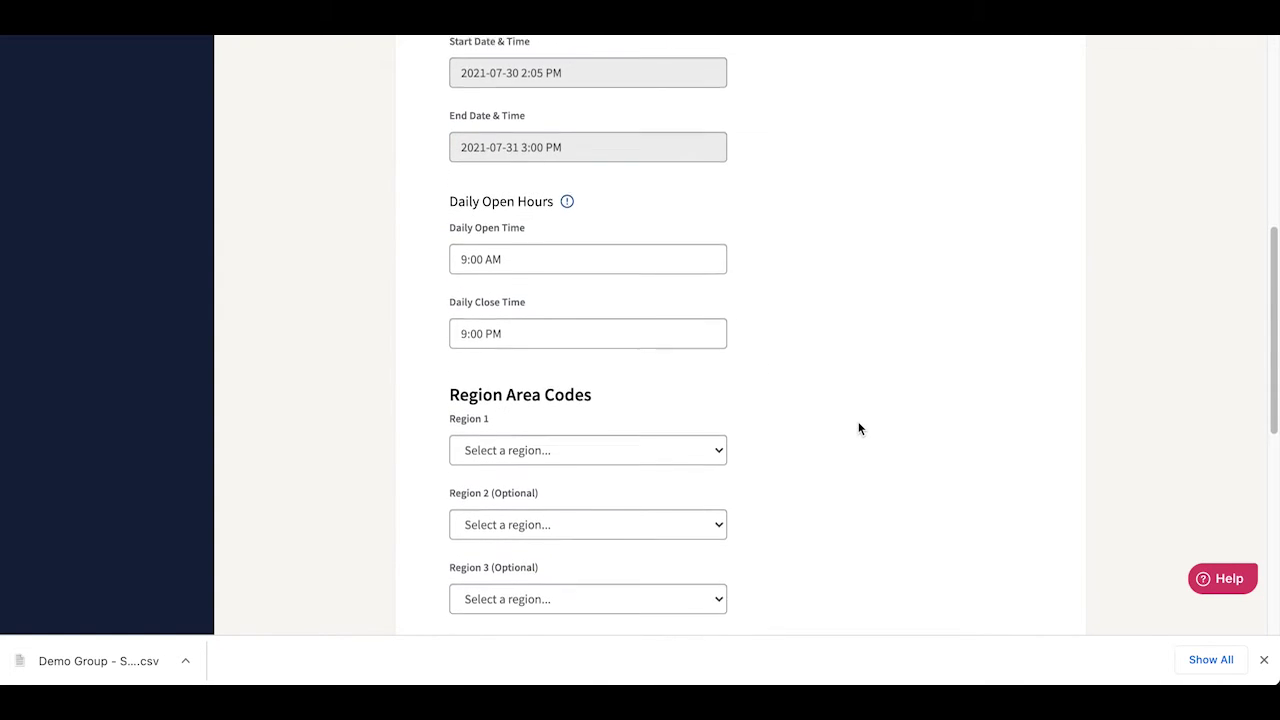
scroll(858, 428, down, 1)
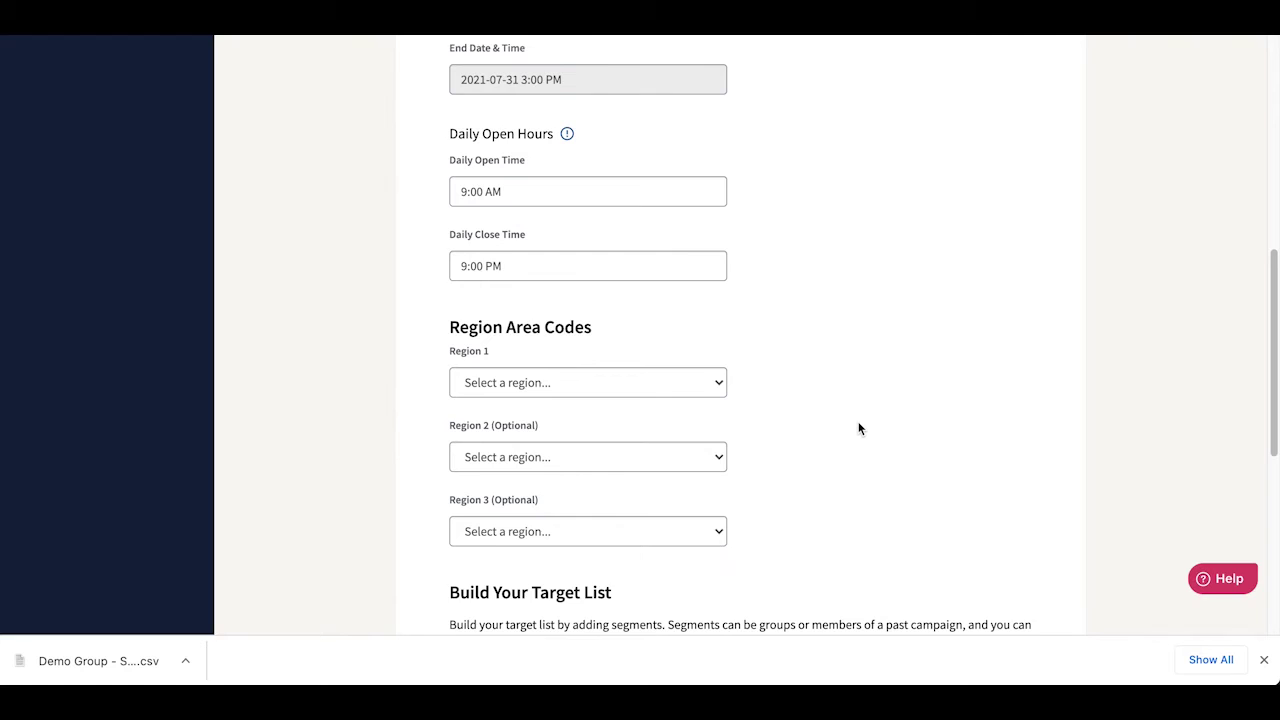
scroll(858, 428, down, 1)
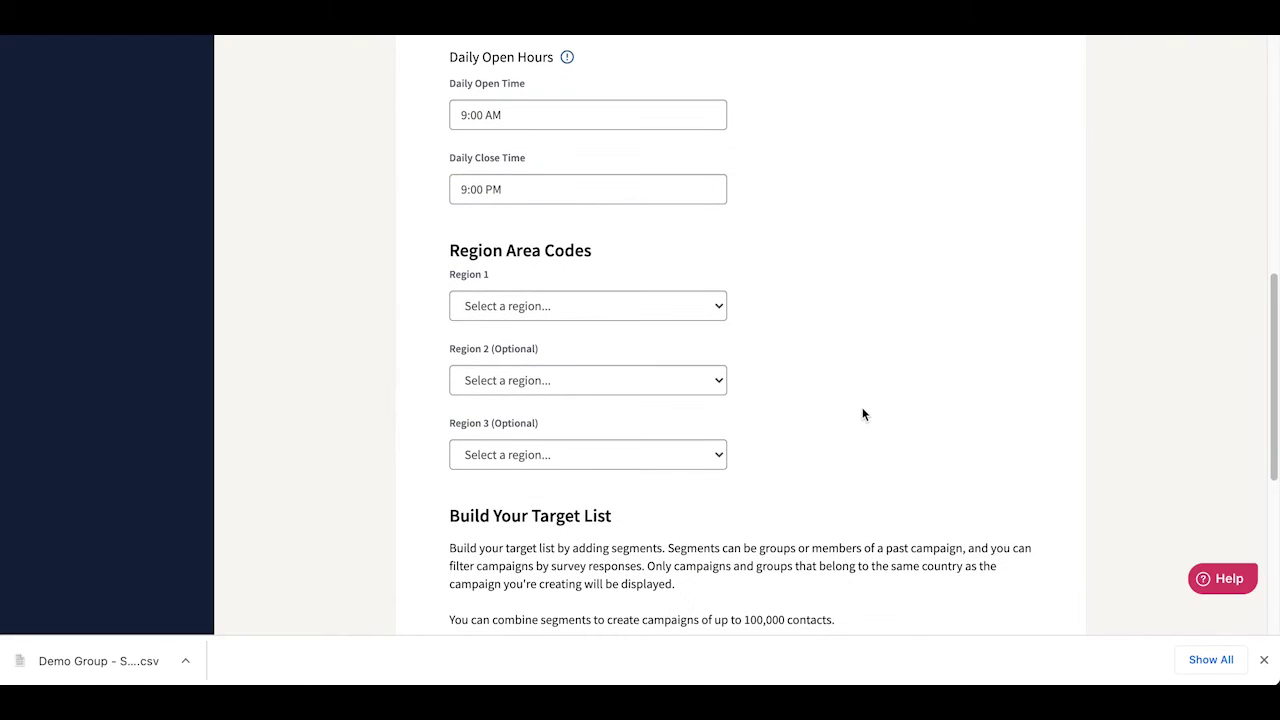
scroll(864, 301, down, 1)
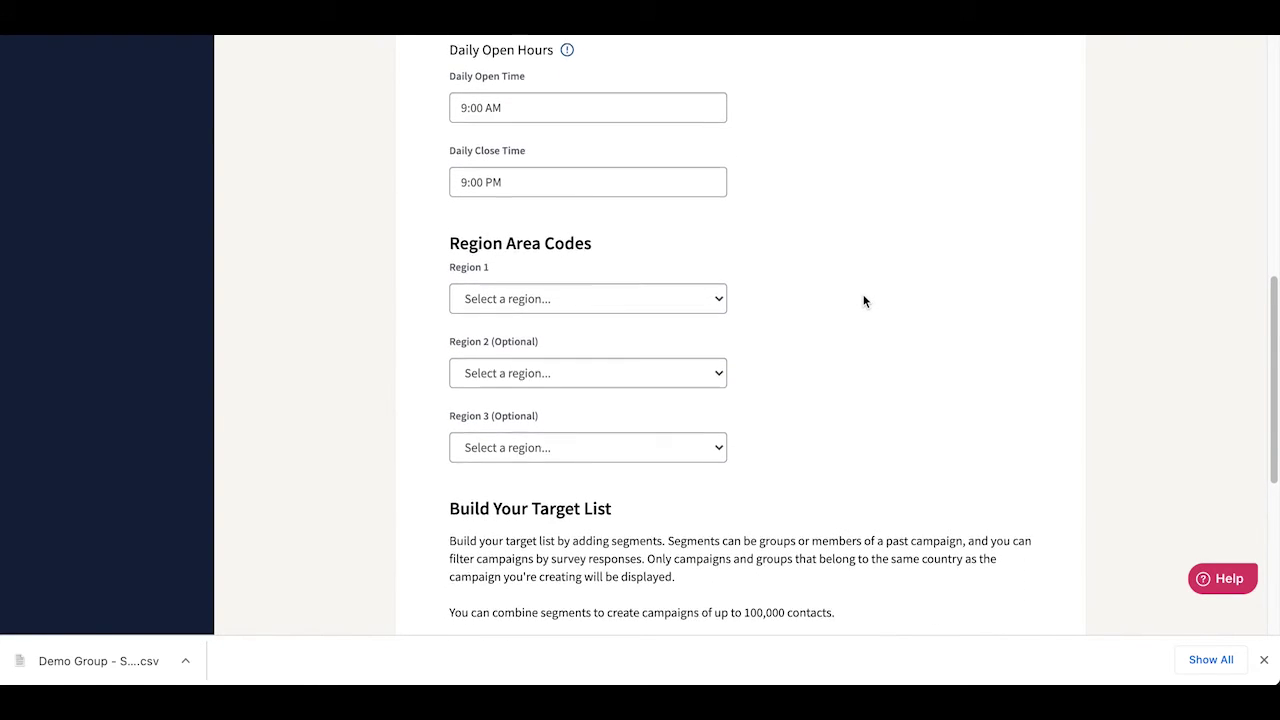
scroll(863, 300, down, 1)
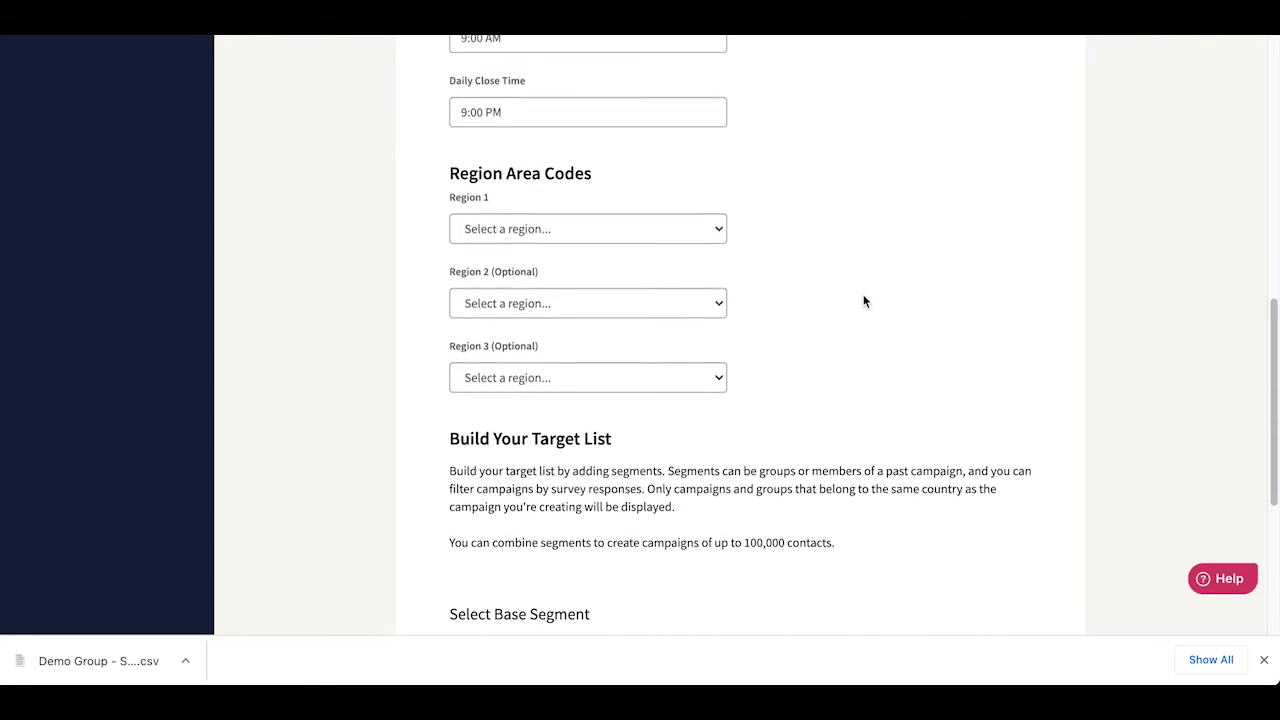
click(717, 229)
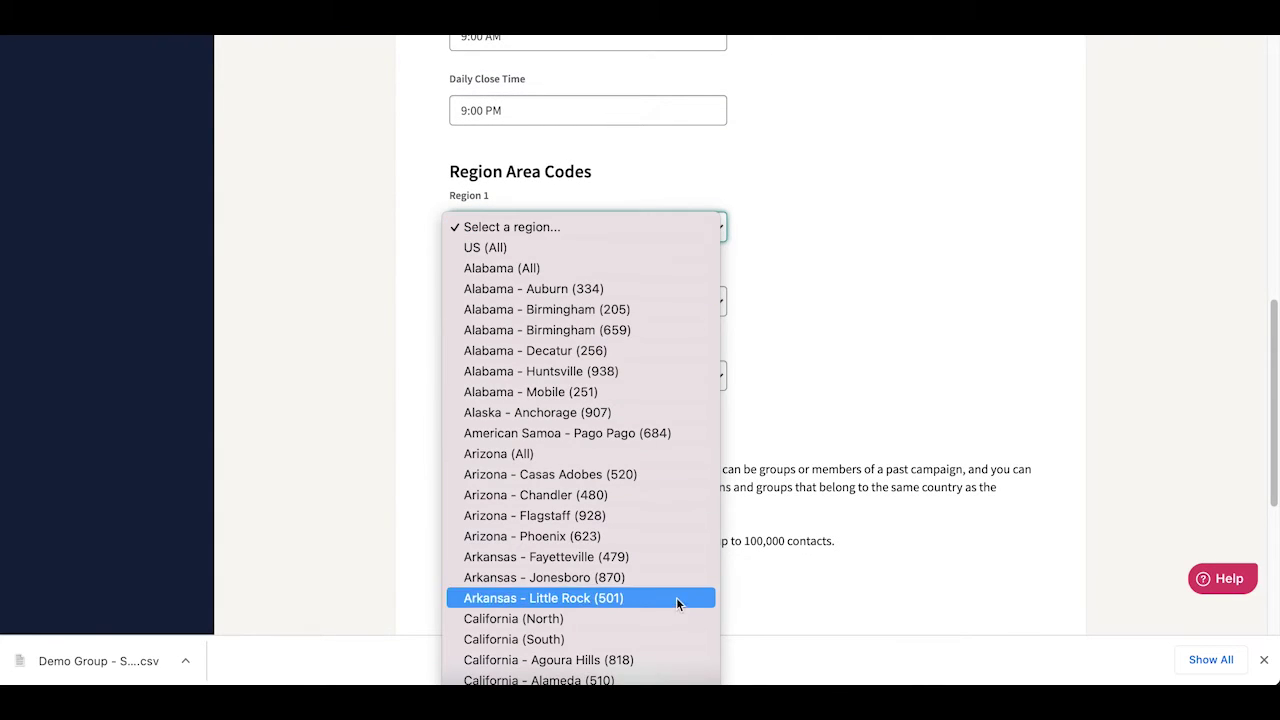
click(681, 680)
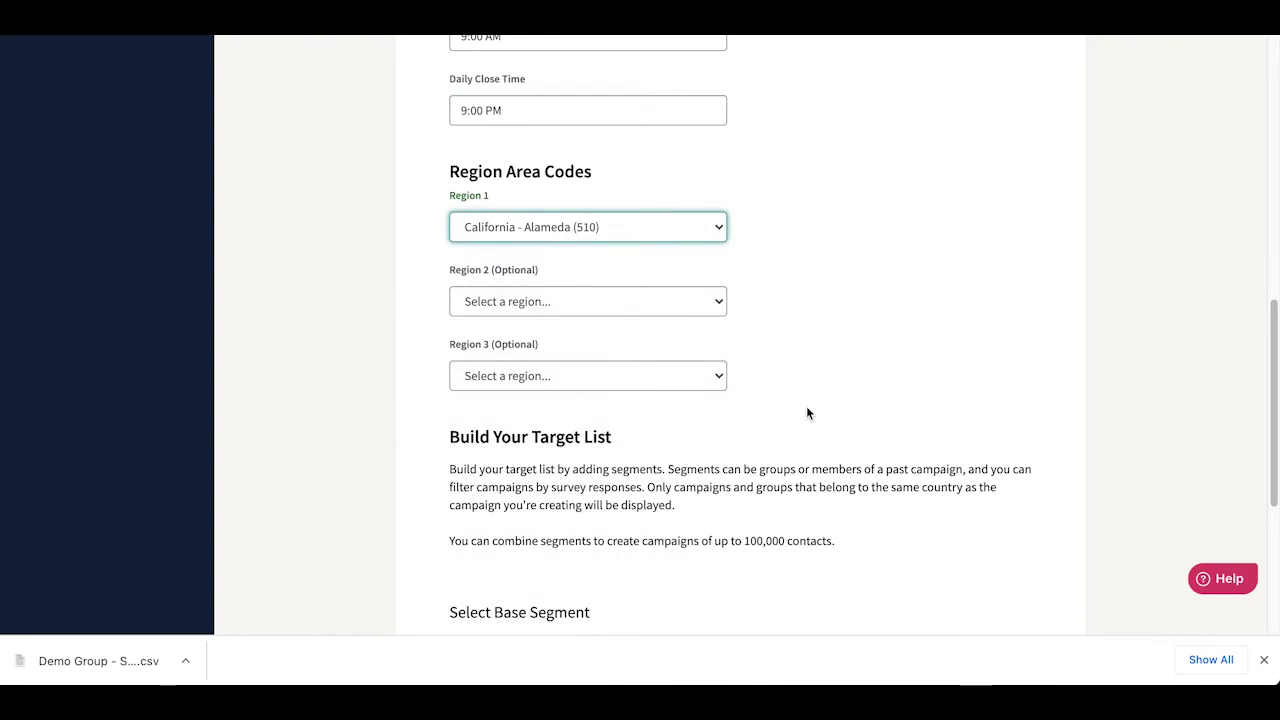
scroll(820, 360, down, 1)
click(690, 288)
scroll(706, 543, down, 5)
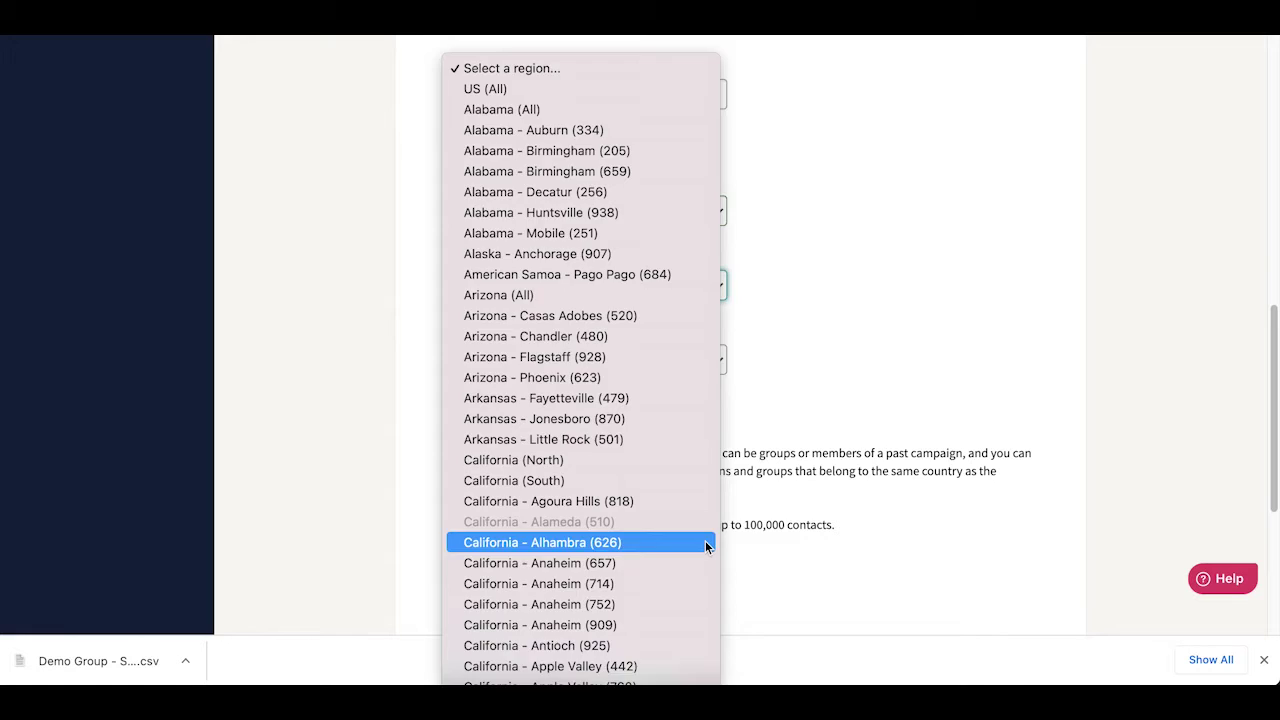
click(706, 543)
Choose the group DEMO for the target list and set it as the base segment
scroll(820, 512, down, 5)
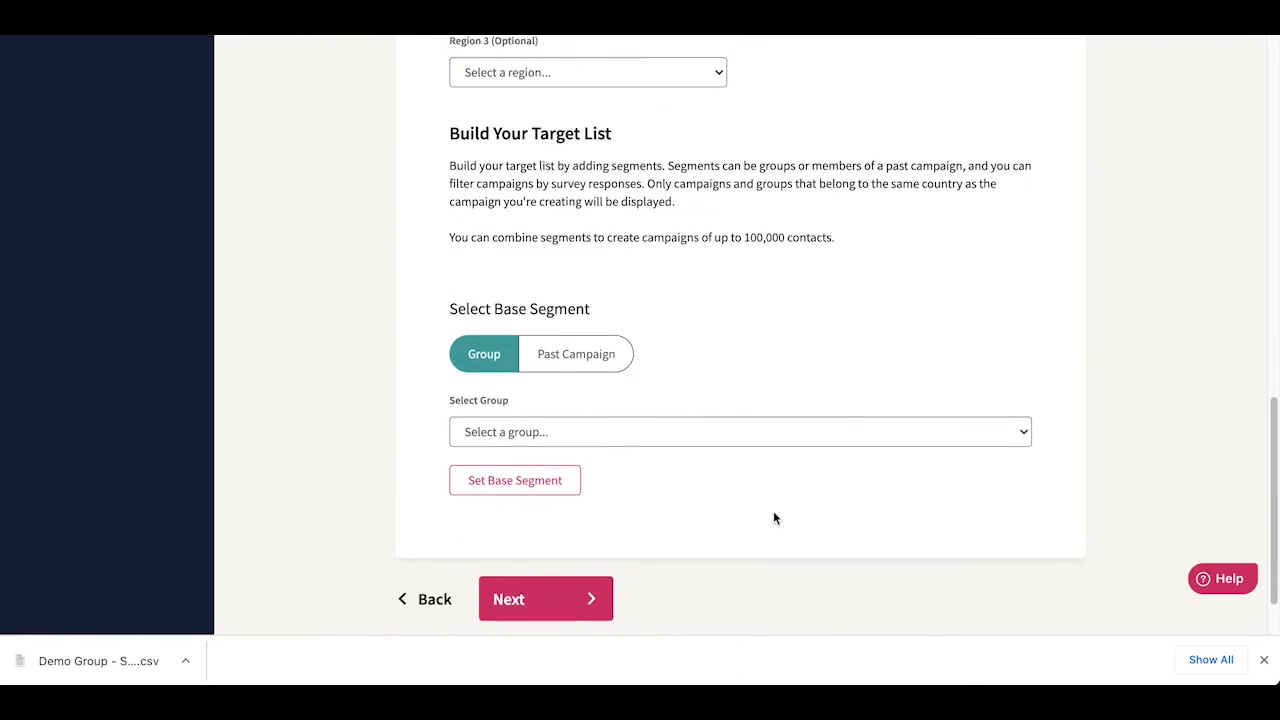
click(715, 433)
scroll(715, 440, down, 5)
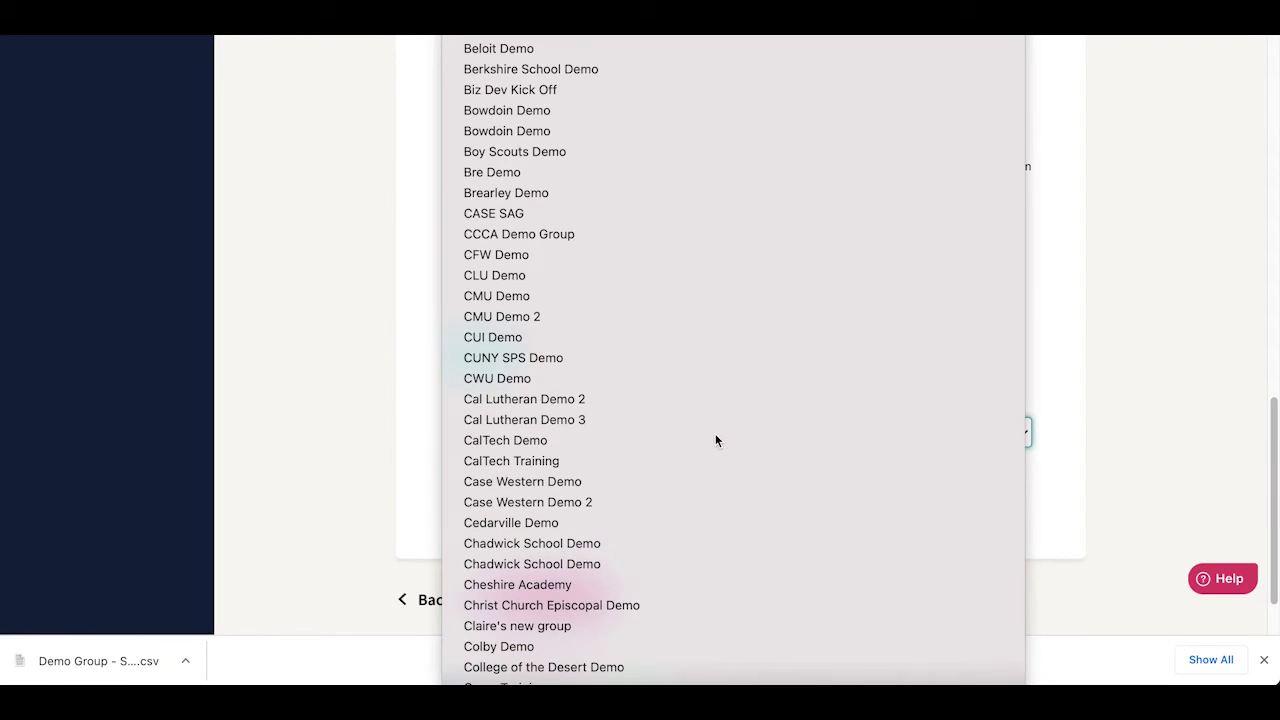
scroll(715, 436, down, 1)
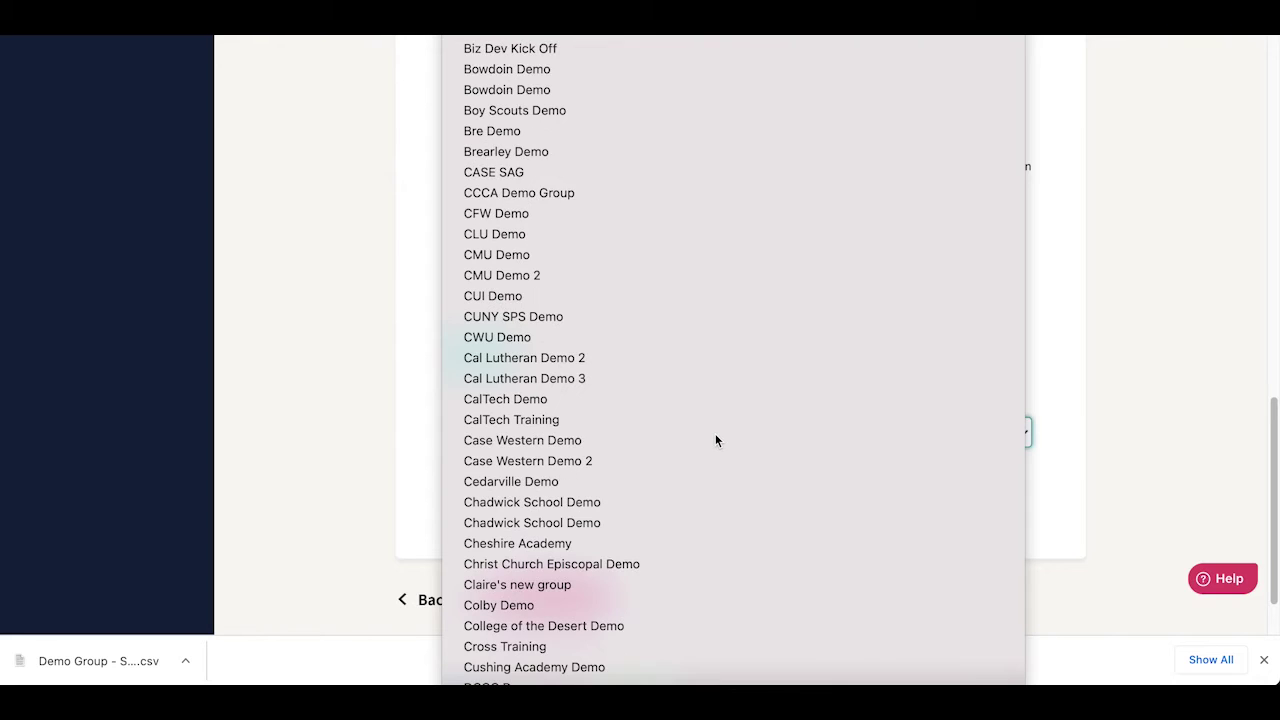
scroll(715, 440, down, 1)
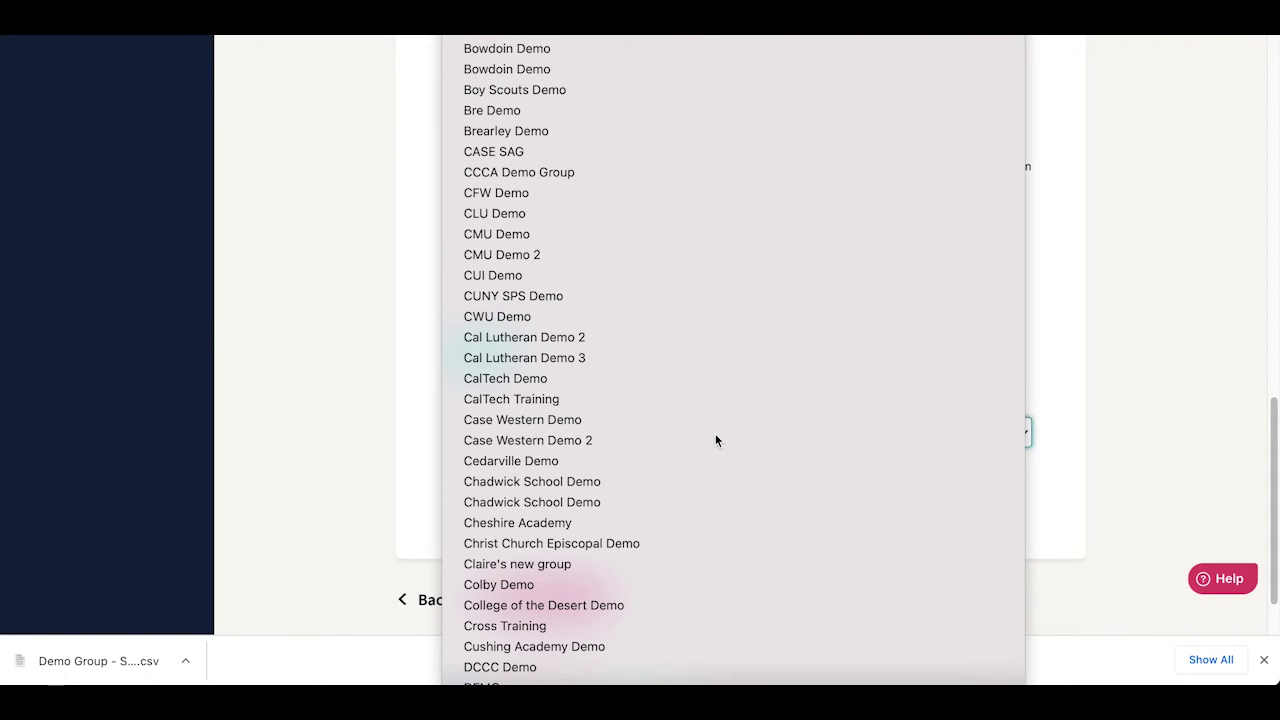
key(Return)
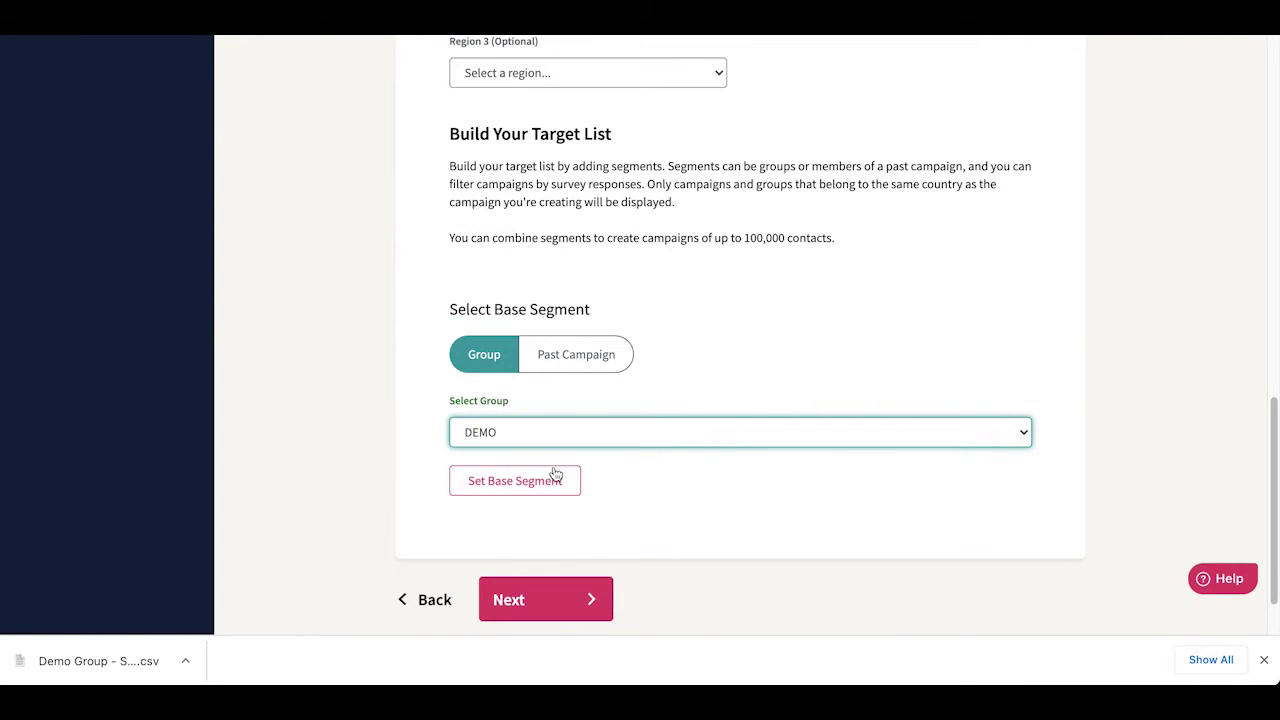
click(535, 484)
click(550, 413)
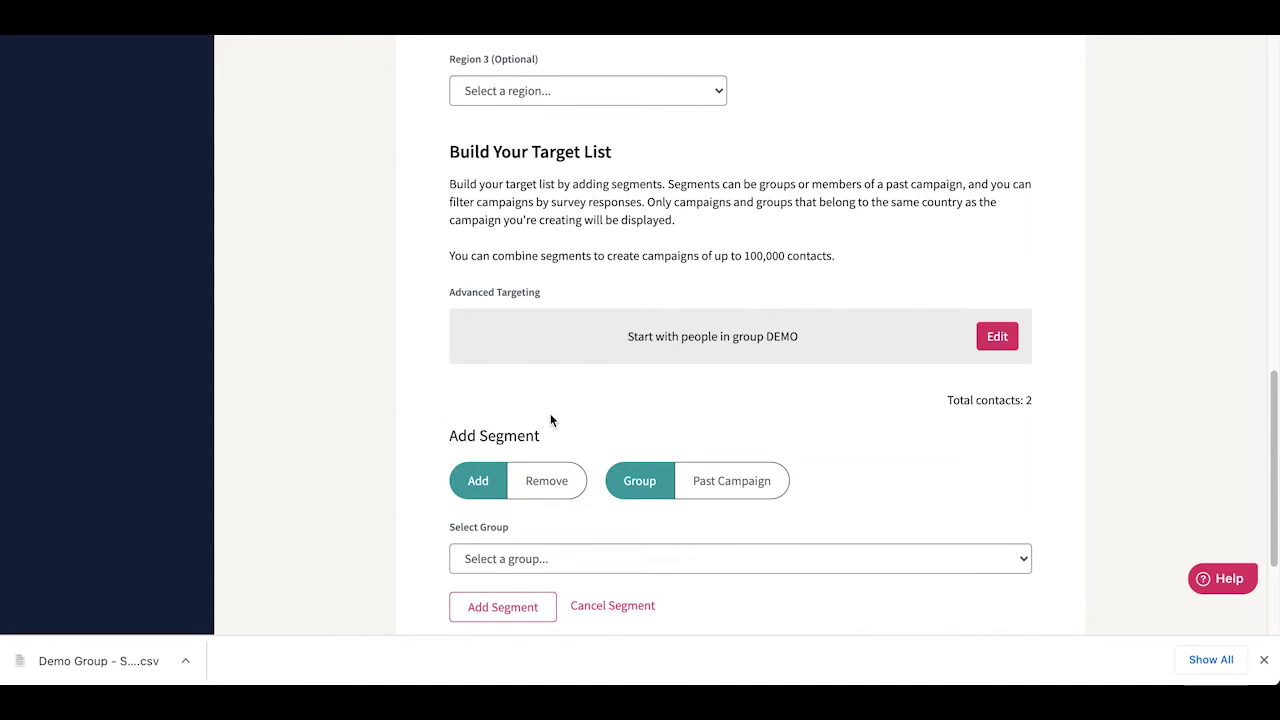
Cancel the additional segment and continue to the senders stage of the campaign
scroll(986, 489, down, 3)
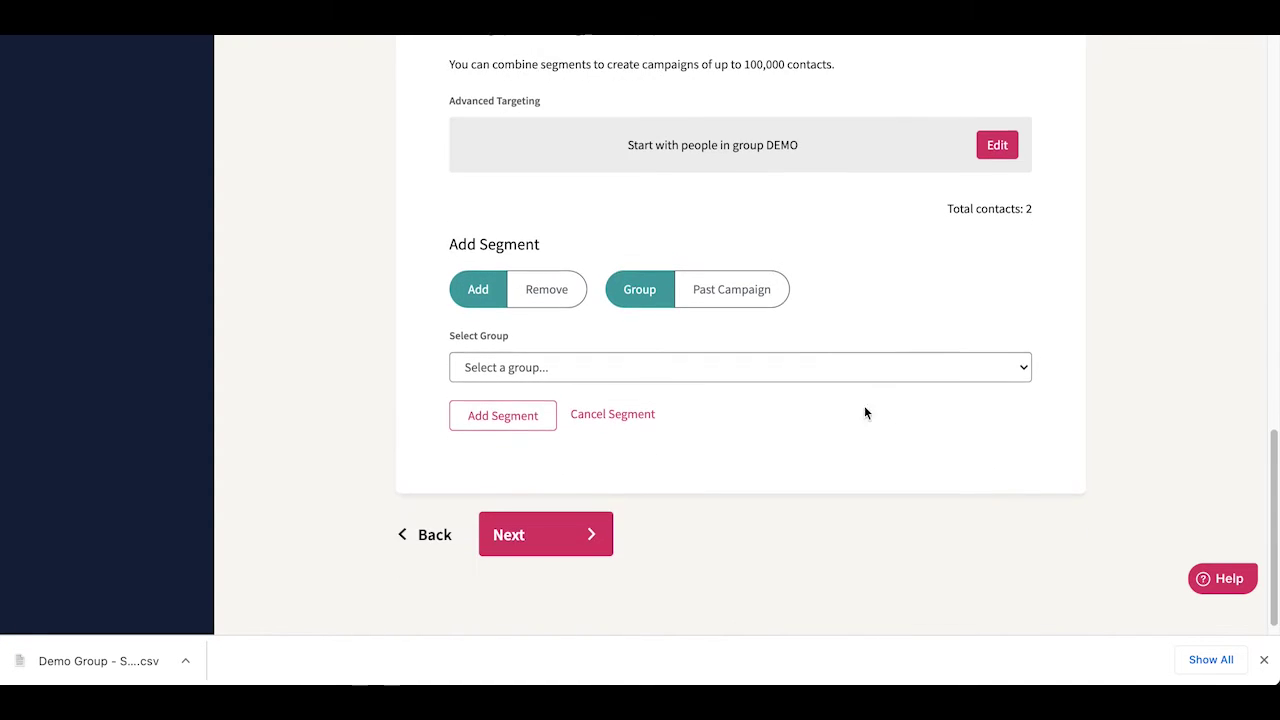
click(598, 414)
click(603, 517)
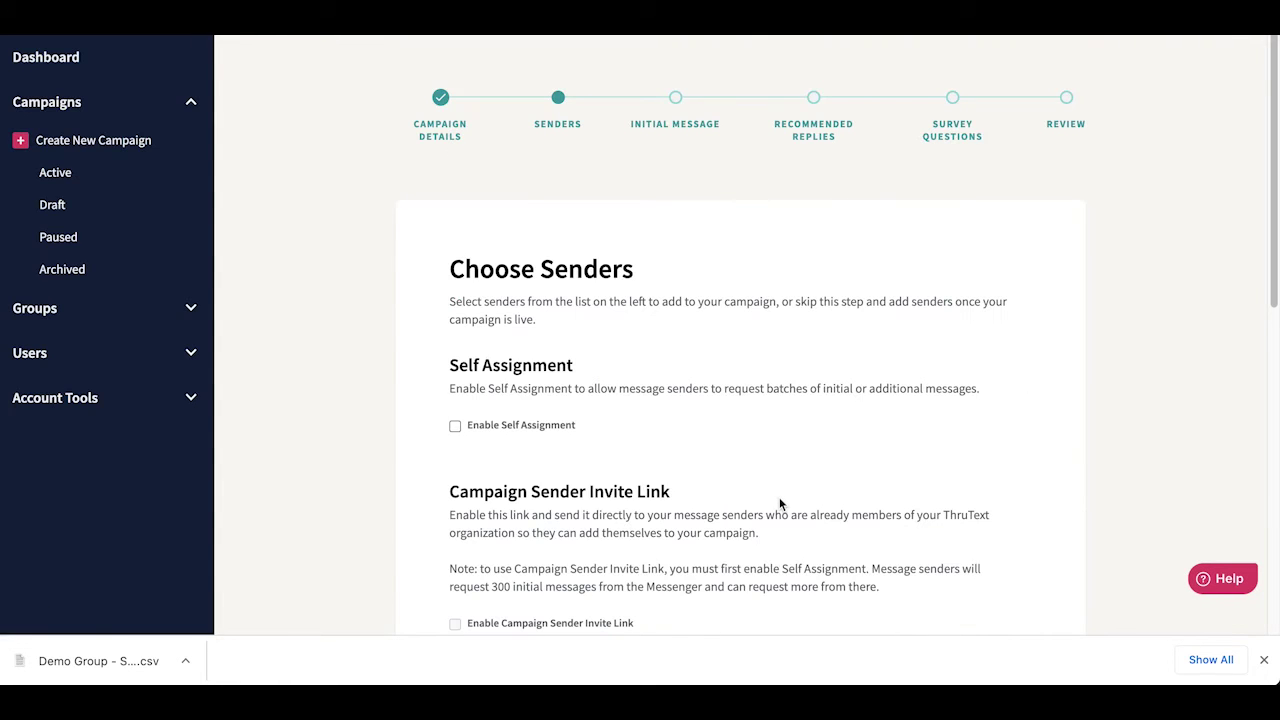
Add one sender to the campaign from the manual list and continue to the initial message stage
scroll(779, 497, down, 3)
scroll(779, 497, down, 2)
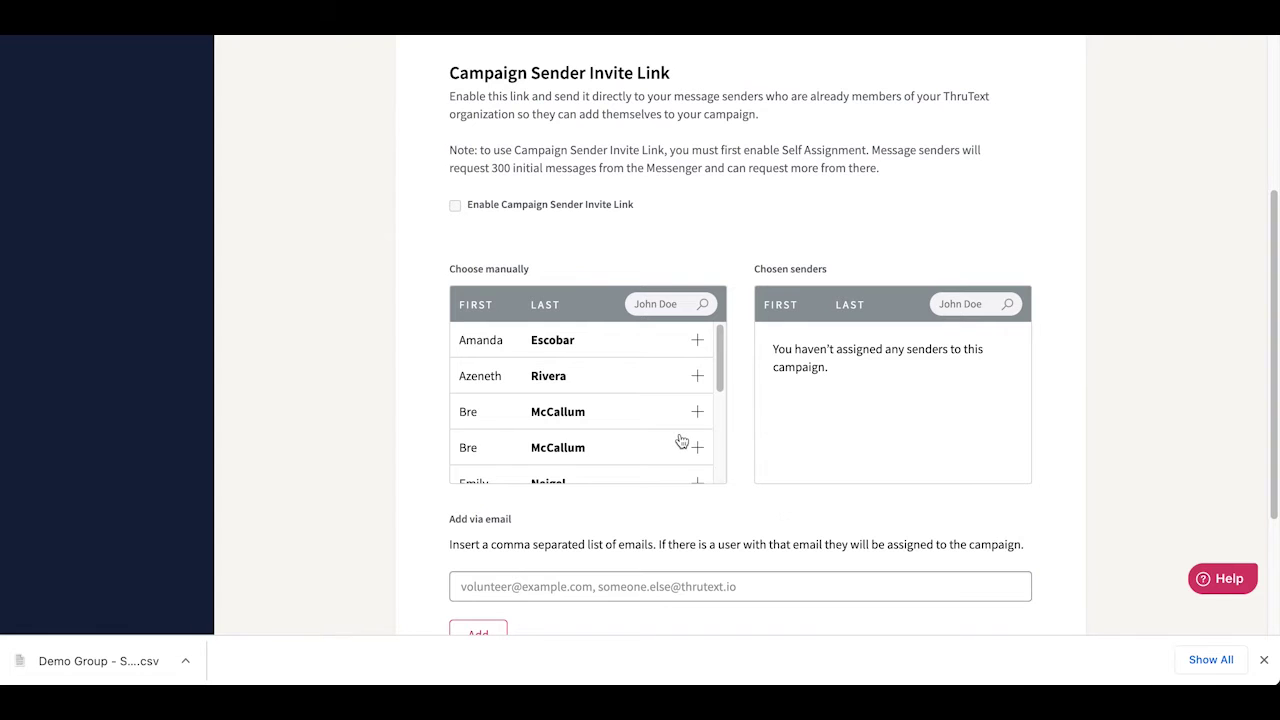
scroll(680, 443, down, 3)
mouse_move(645, 378)
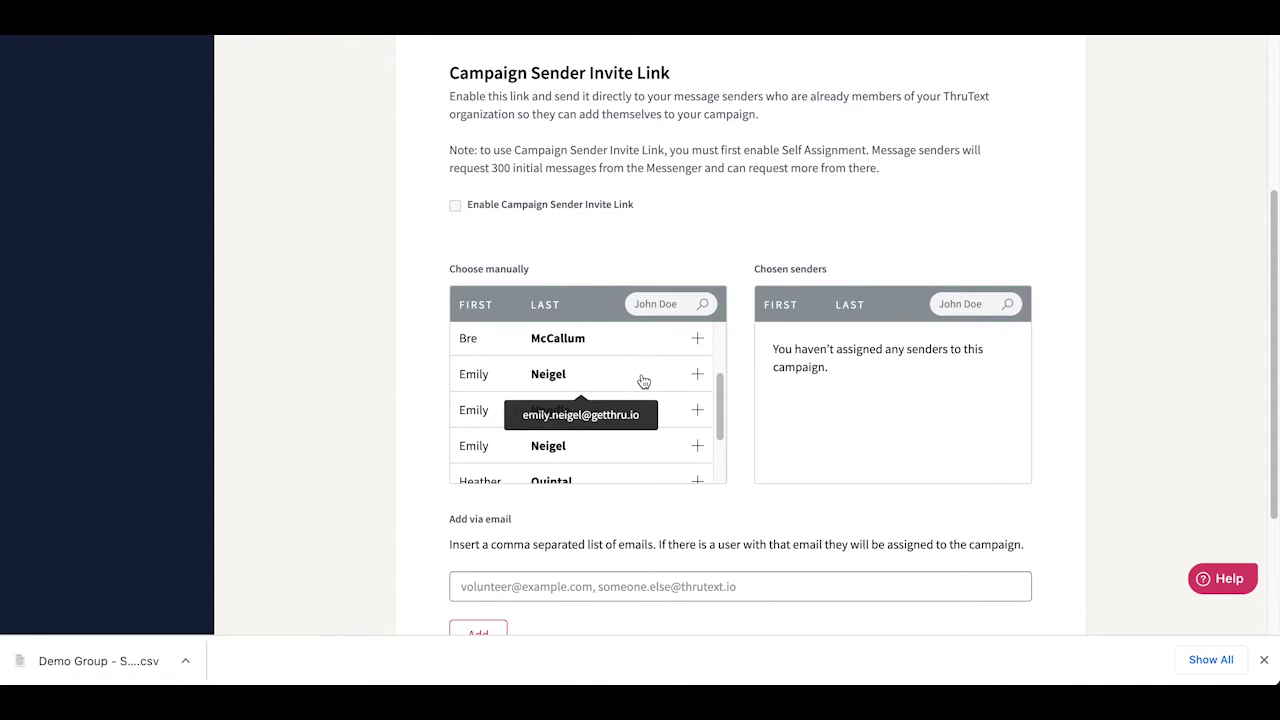
click(643, 378)
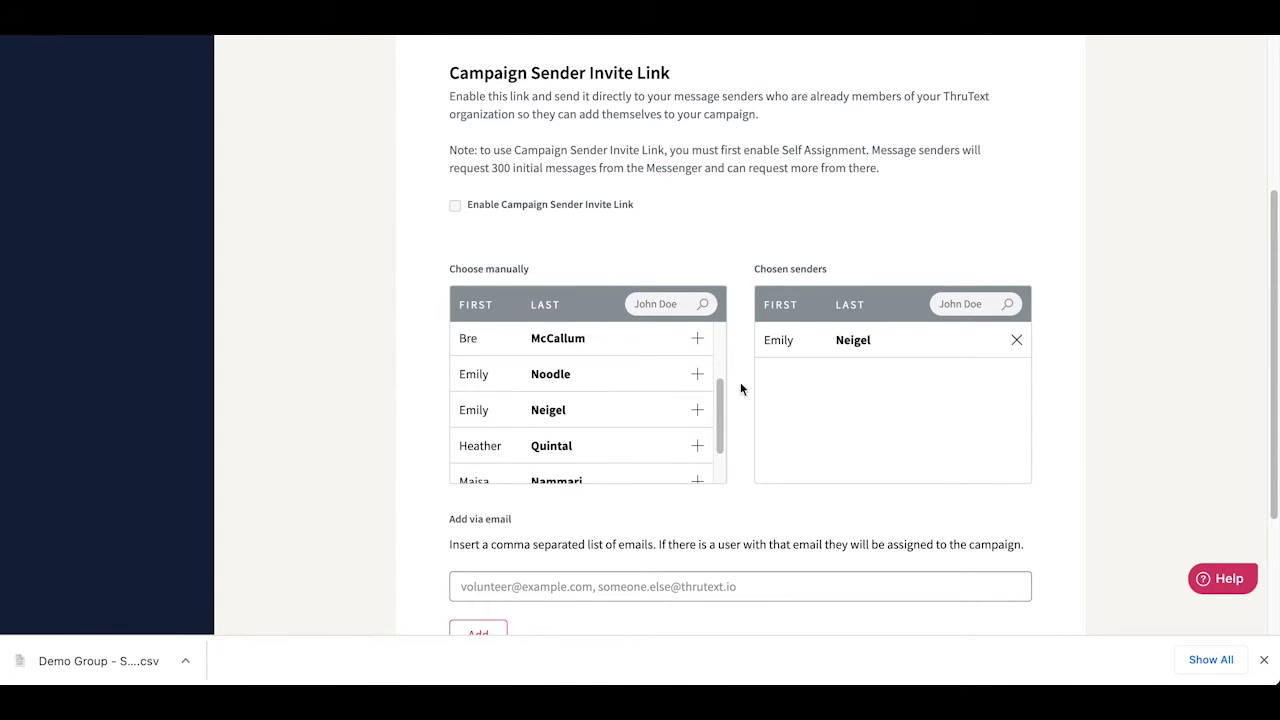
scroll(944, 523, down, 2)
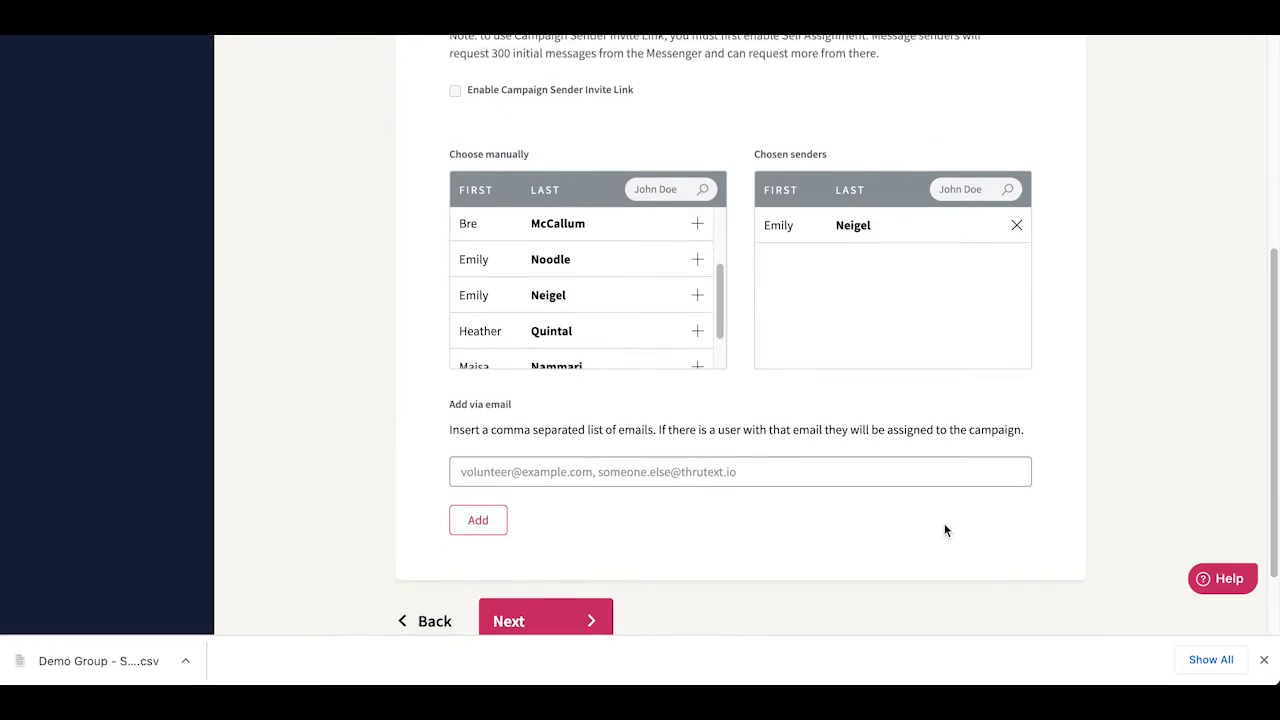
click(580, 615)
Start the initial message script with "Hi %FirstName%. this is %SenderFirstName%", using the first name and sender first name merge fields
scroll(700, 548, up, 2)
scroll(700, 548, up, 3)
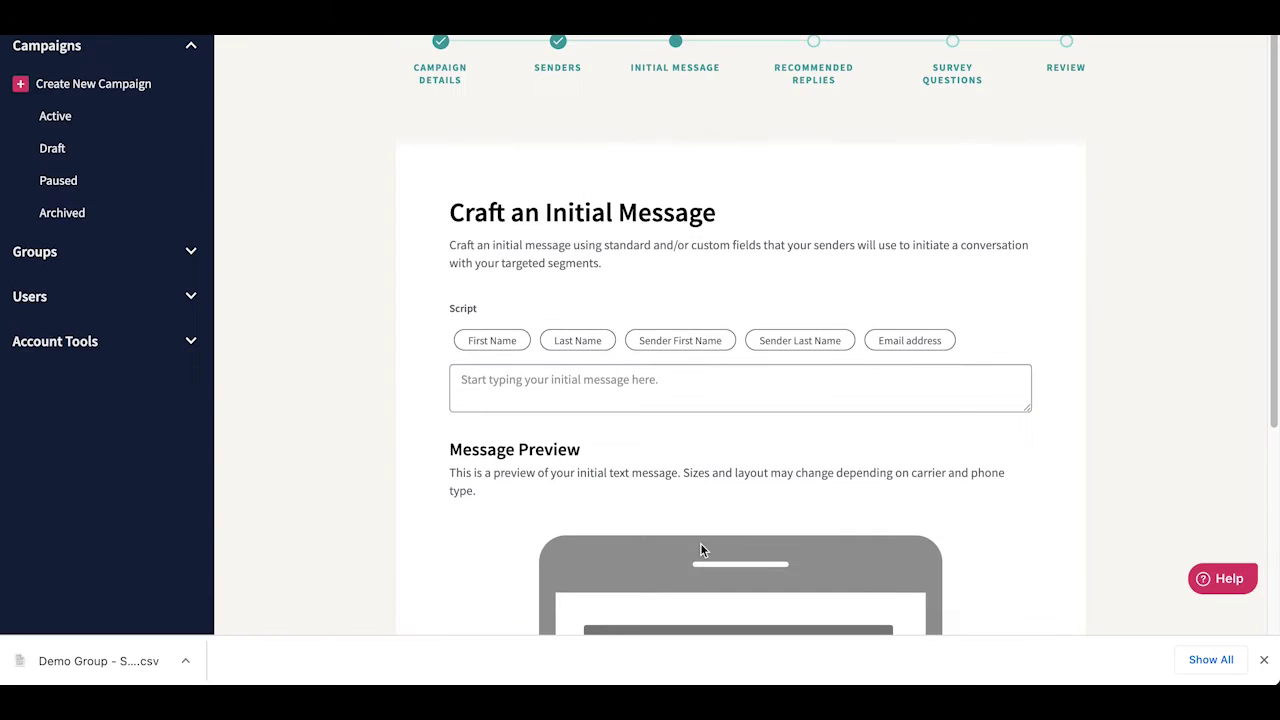
click(593, 413)
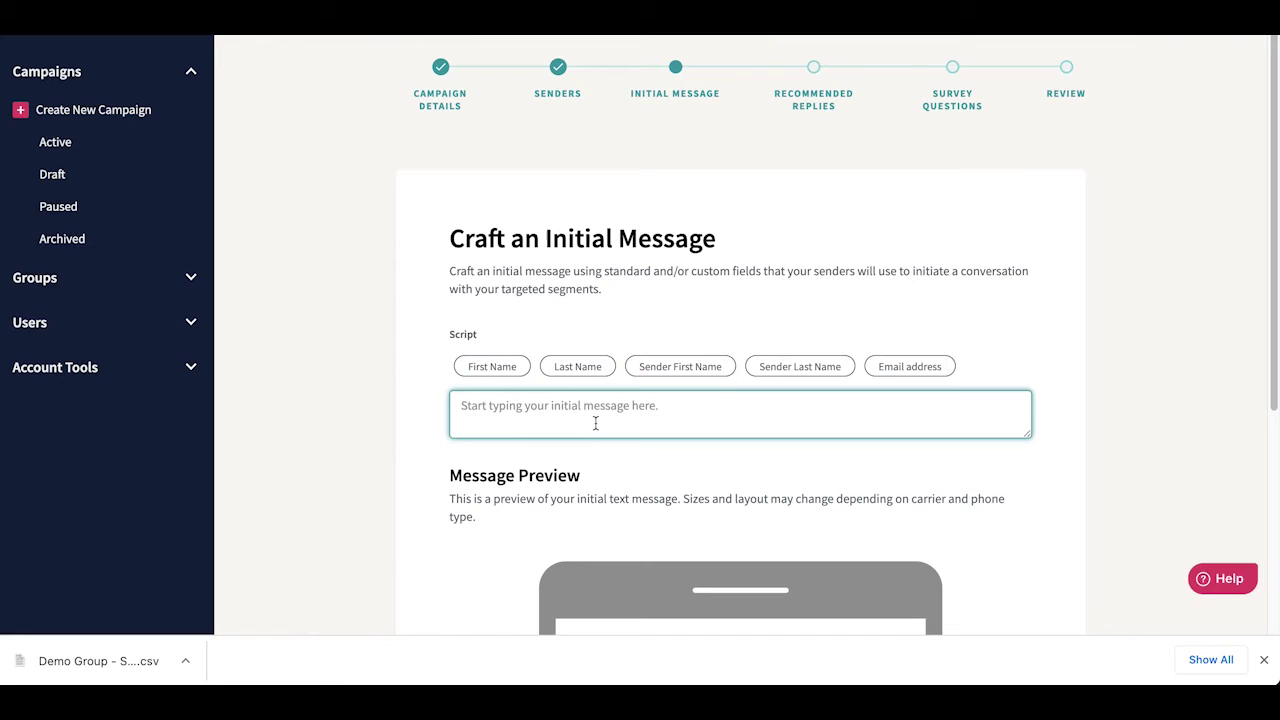
text(Hi)
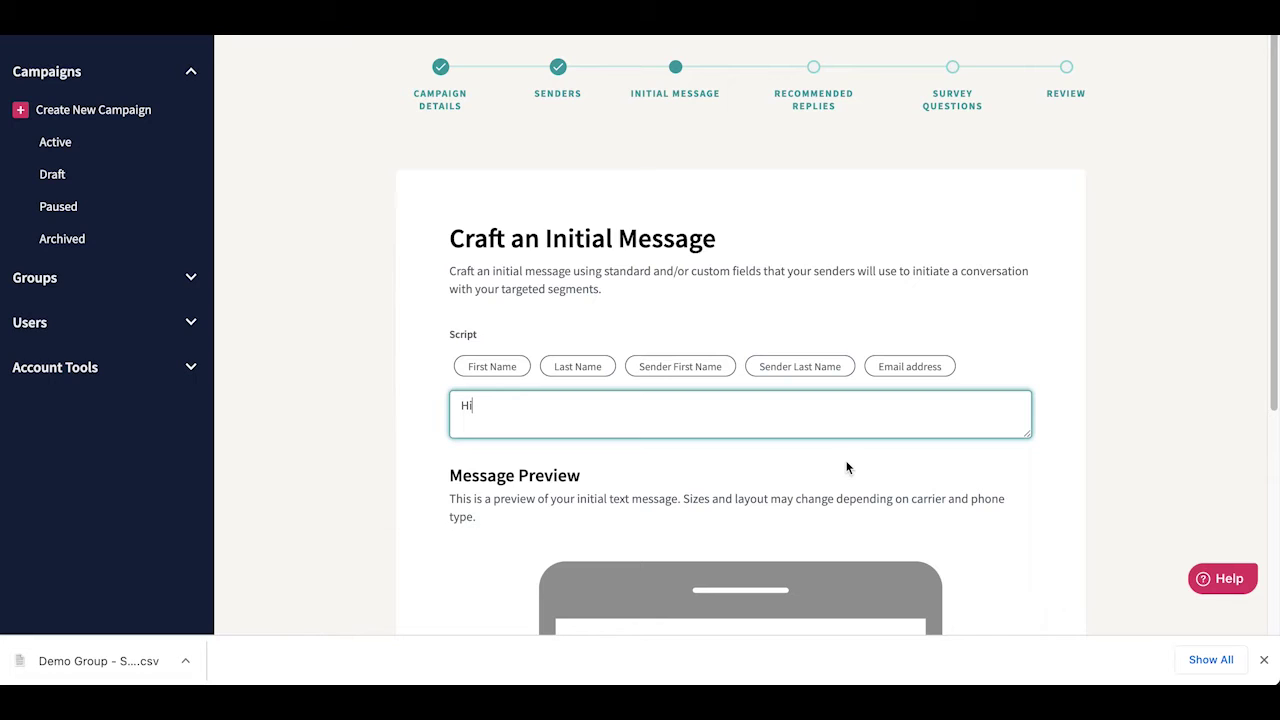
click(492, 366)
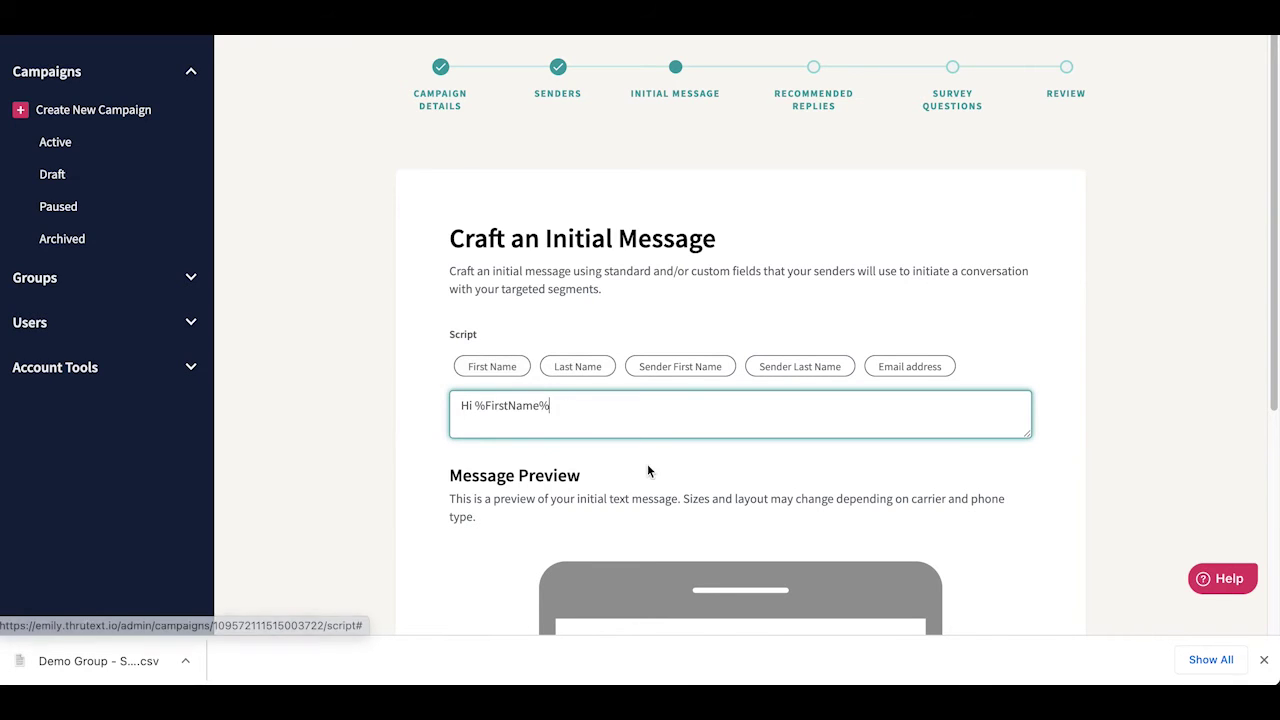
text(. this is)
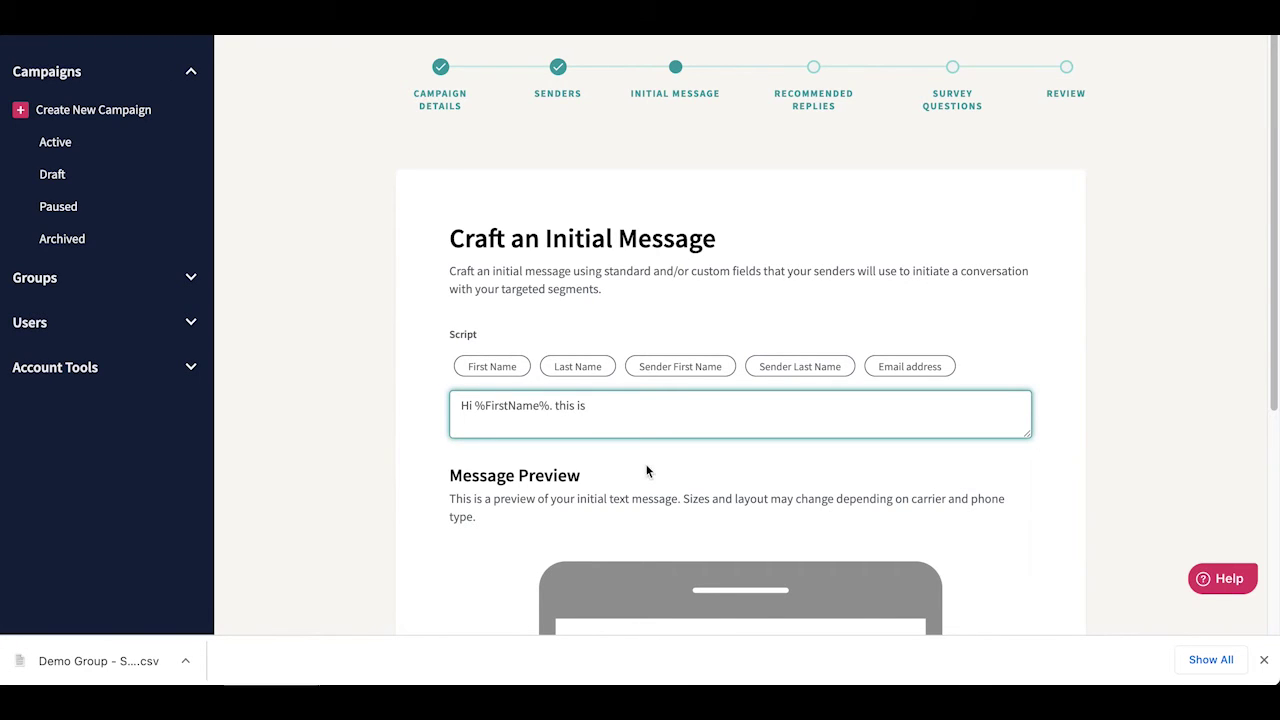
click(689, 369)
Continue the script with "from ACME! We've got an event happening this Saturday at 2pm in Oakland. Are you able to come volunteer?"
text(from A)
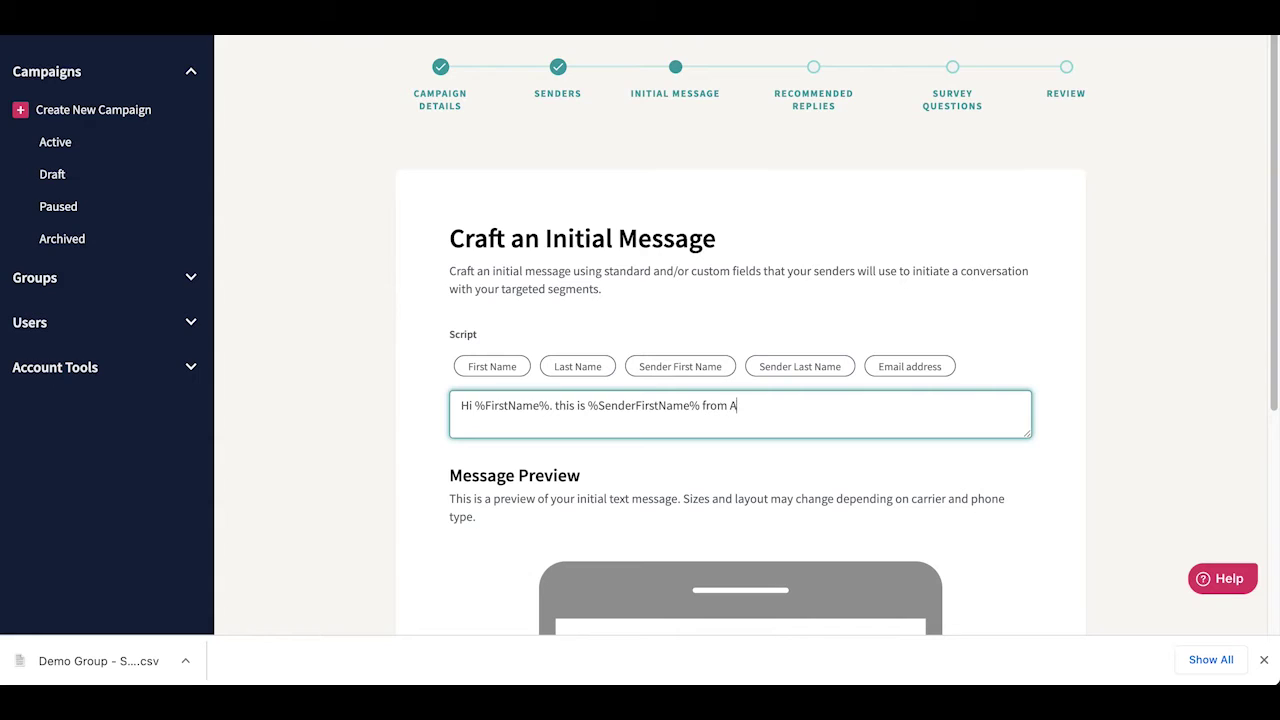
text(CME! We've got an event happe)
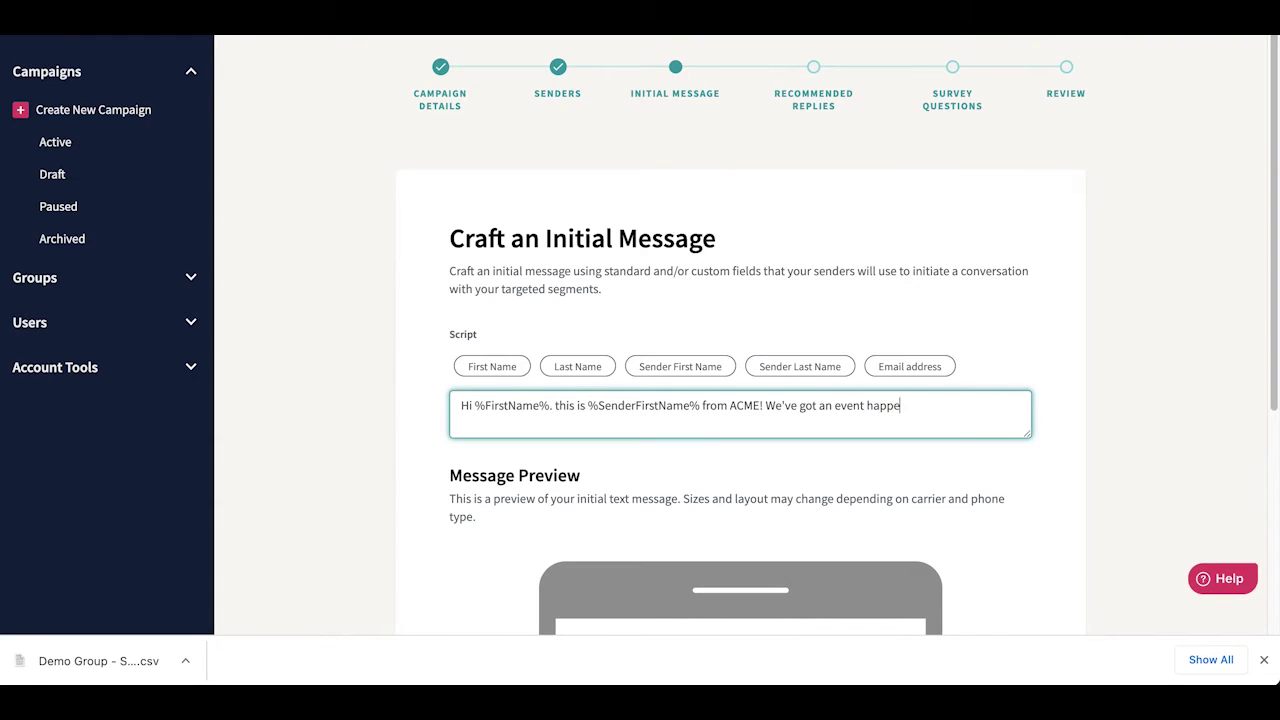
text(ning this Saturday at )
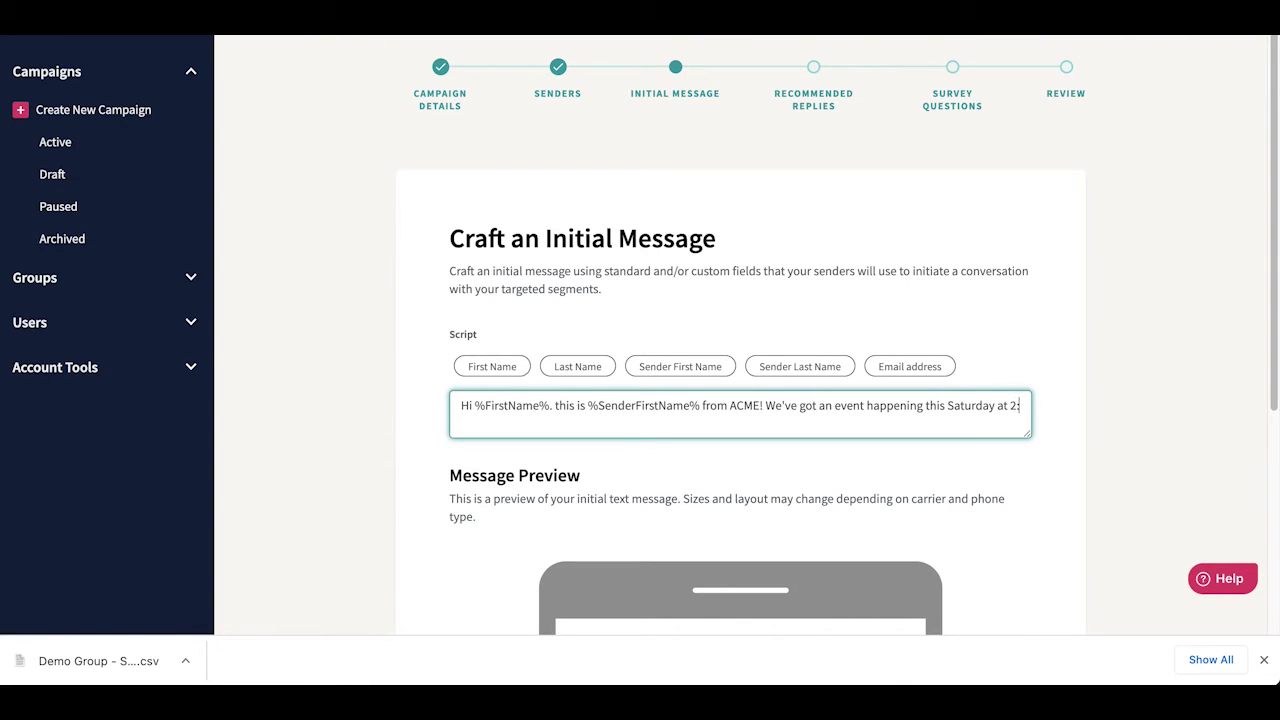
text(2:p)
key(BackSpace)
key(BackSpace)
text(pm in Oakland. Are y)
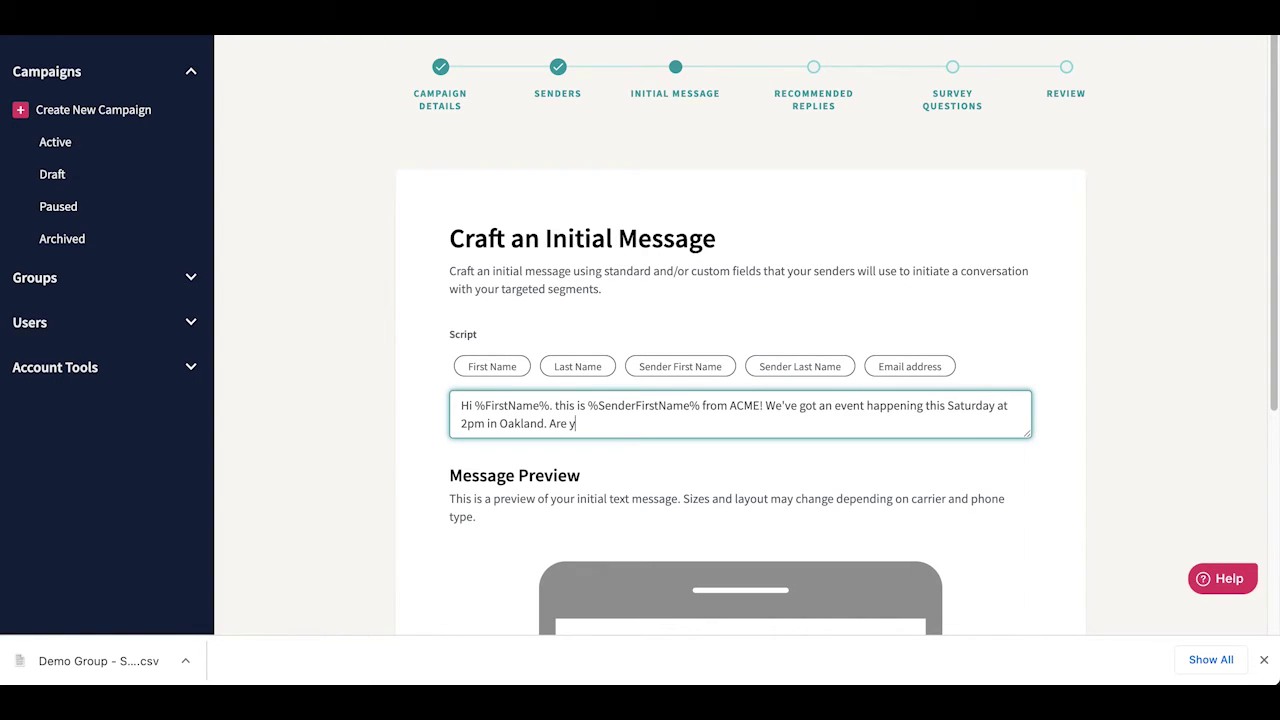
text(ou able to come volunteer?)
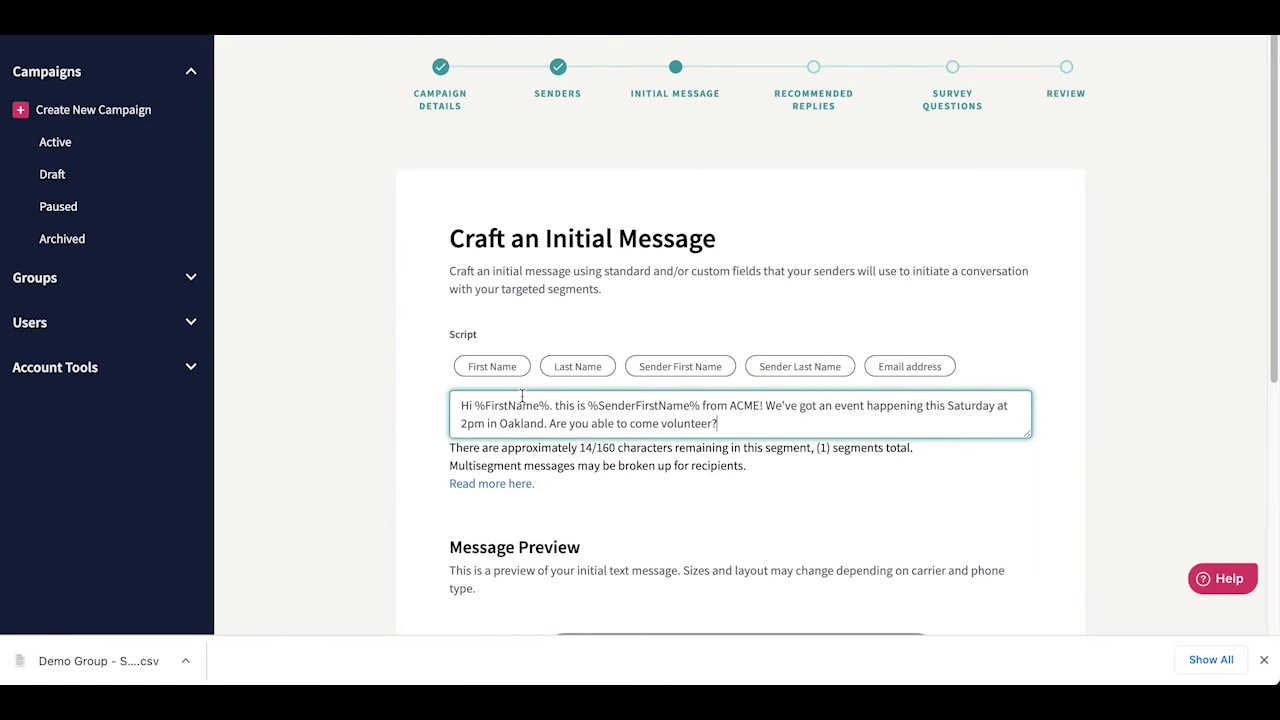
Replace the period after %FirstName% in the initial message with a comma
click(554, 407)
key(BackSpace)
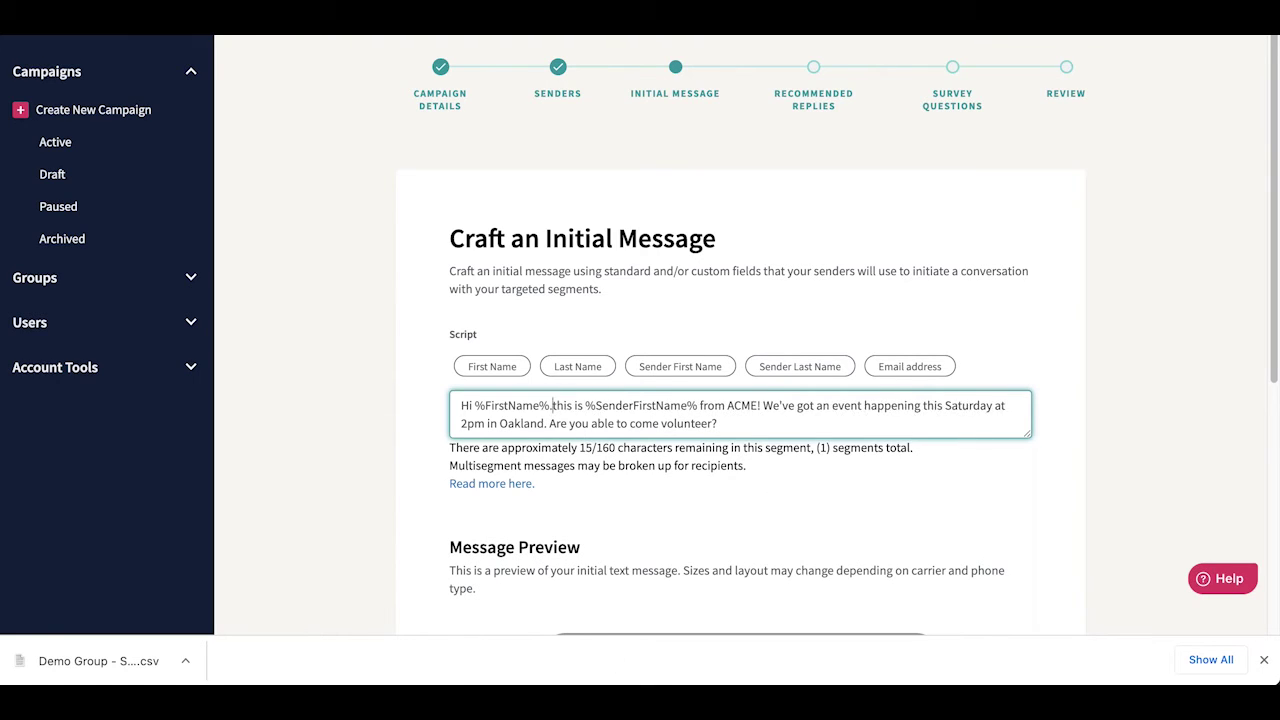
key(BackSpace)
text(,)
Check the initial message preview and continue to the recommended replies stage
scroll(736, 450, down, 4)
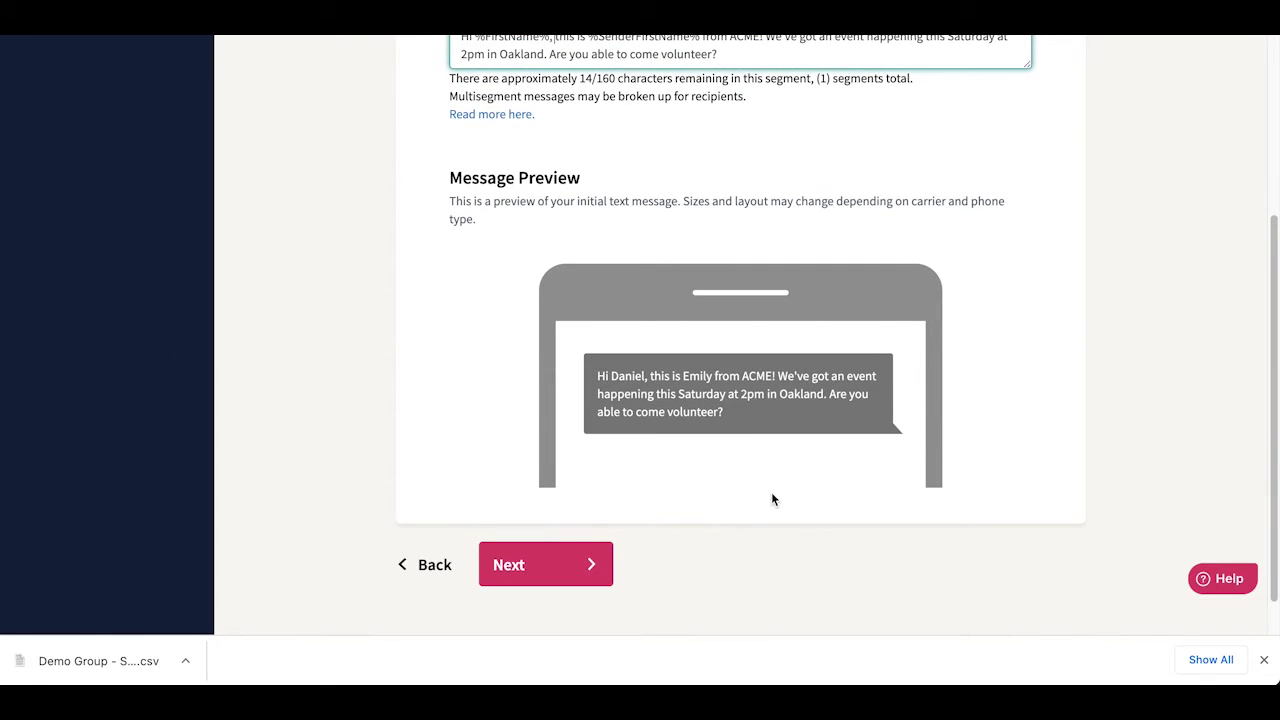
click(597, 580)
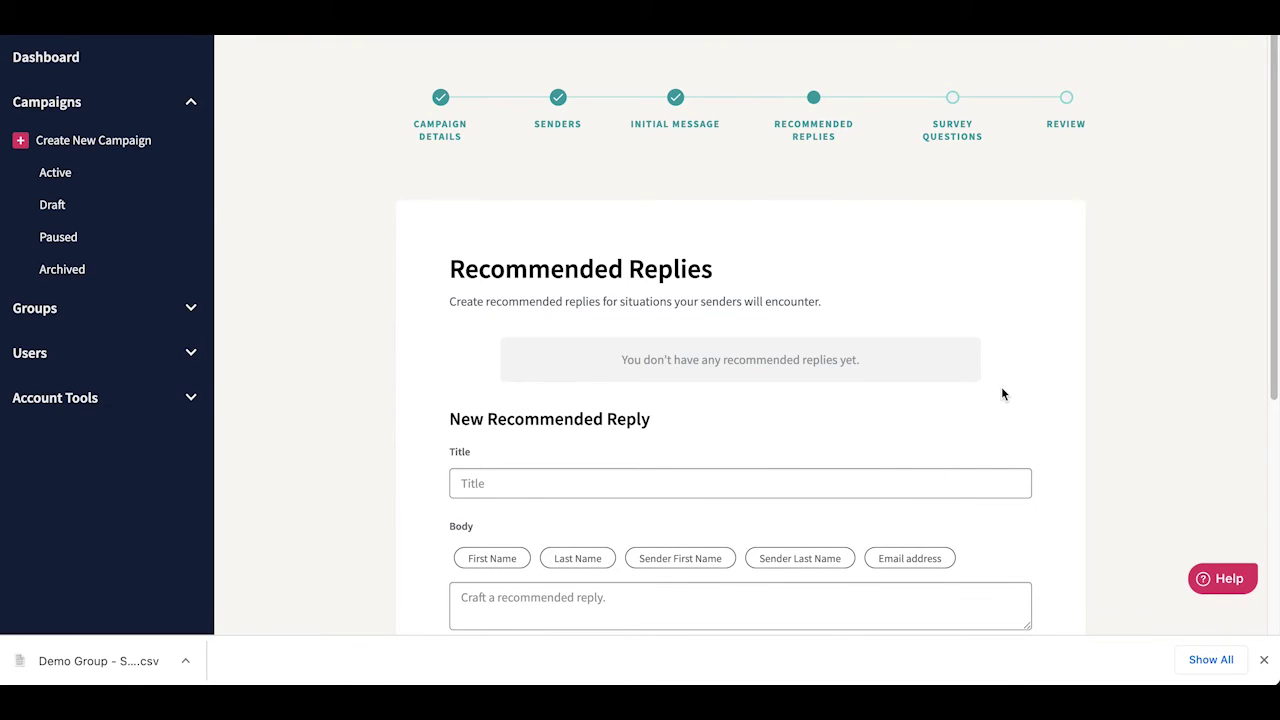
scroll(1003, 392, down, 2)
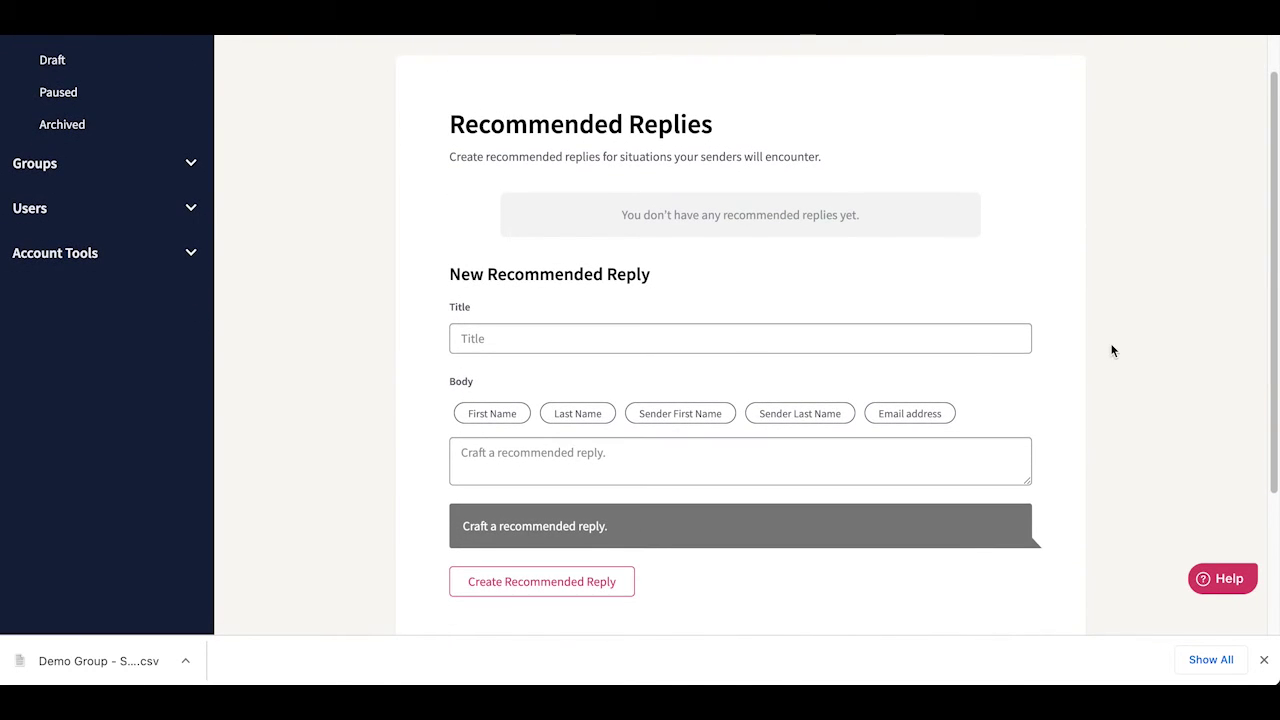
scroll(1122, 371, up, 2)
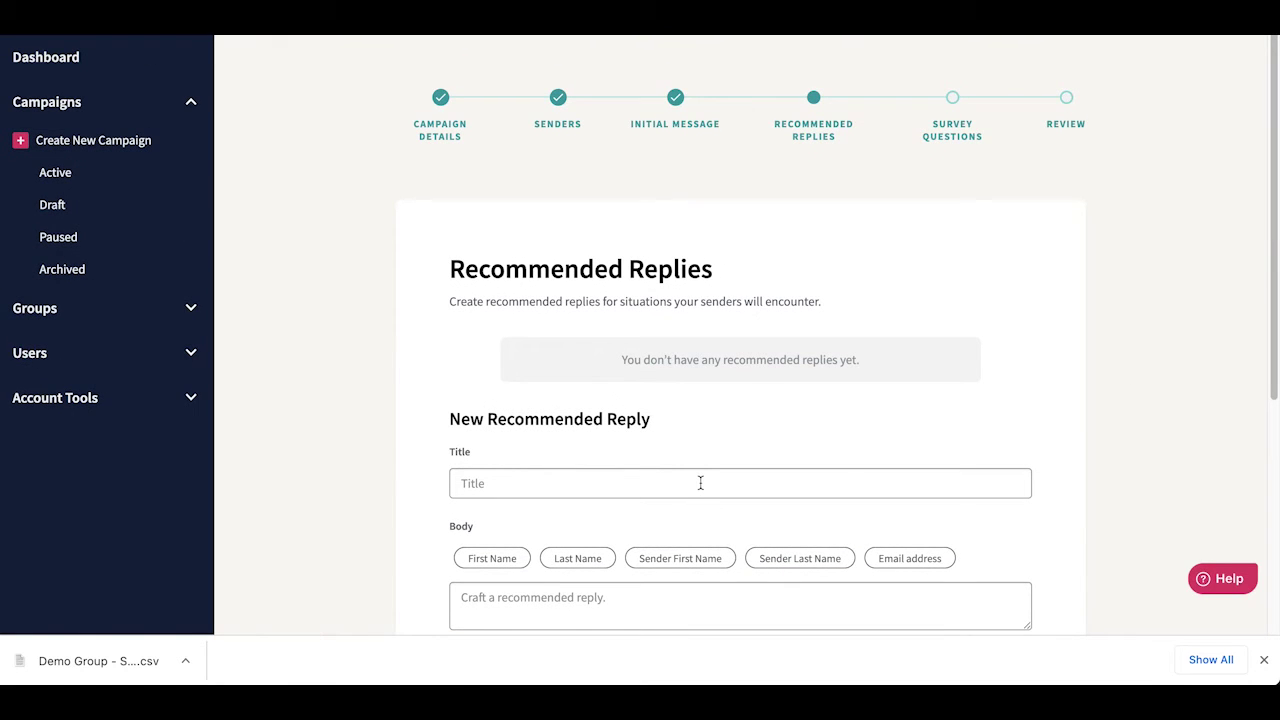
Title the new recommended reply "Can Attend" and start writing its body
scroll(700, 483, down, 1)
scroll(700, 483, down, 3)
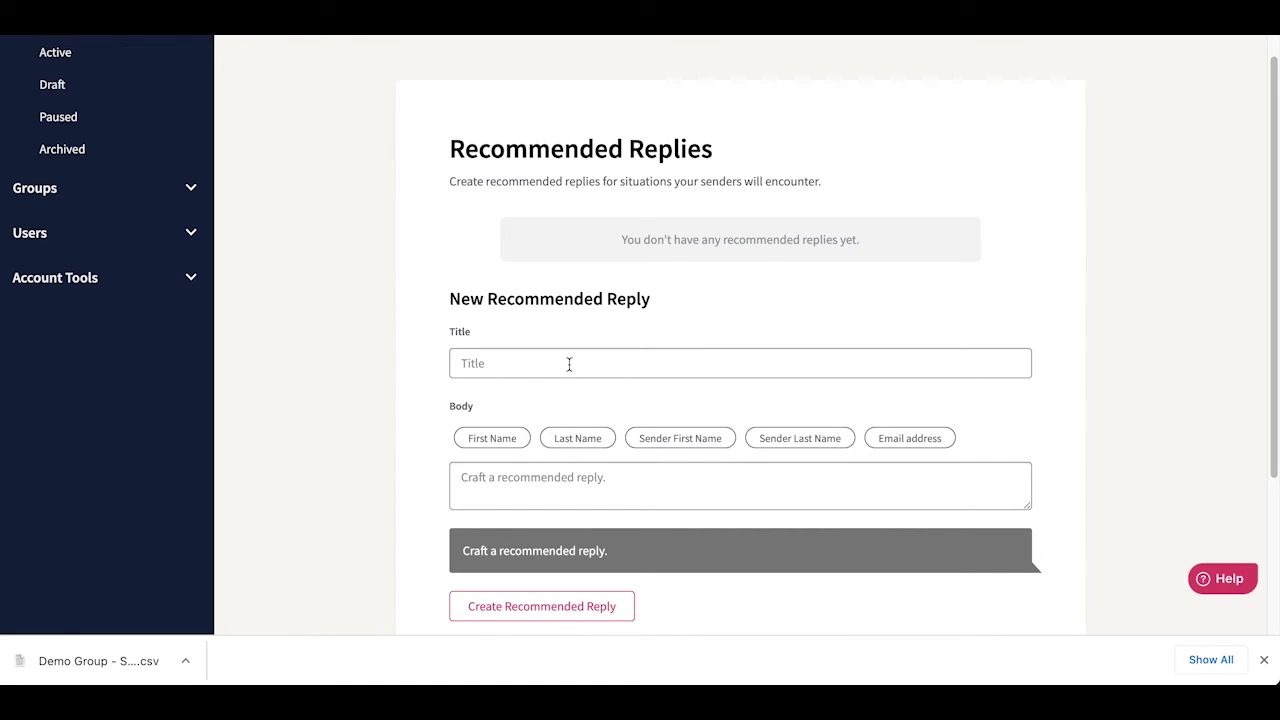
click(569, 364)
text(Can Attend)
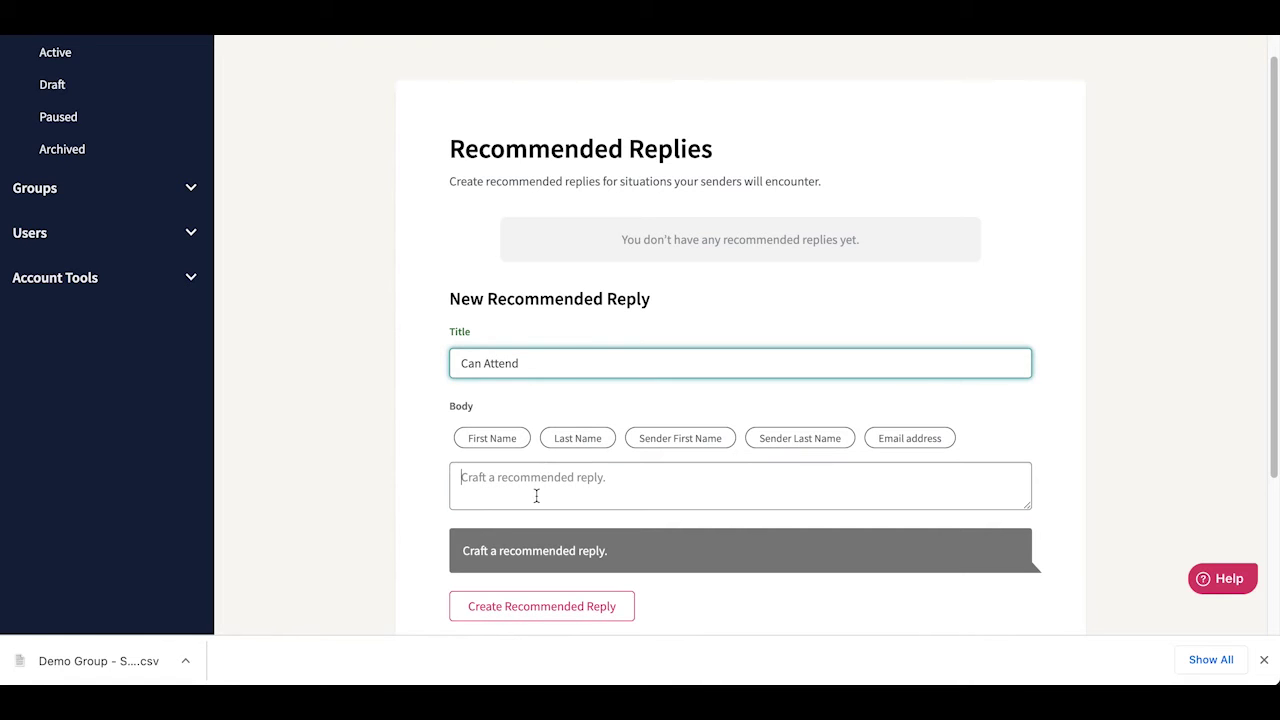
click(536, 496)
scroll(1021, 530, down, 2)
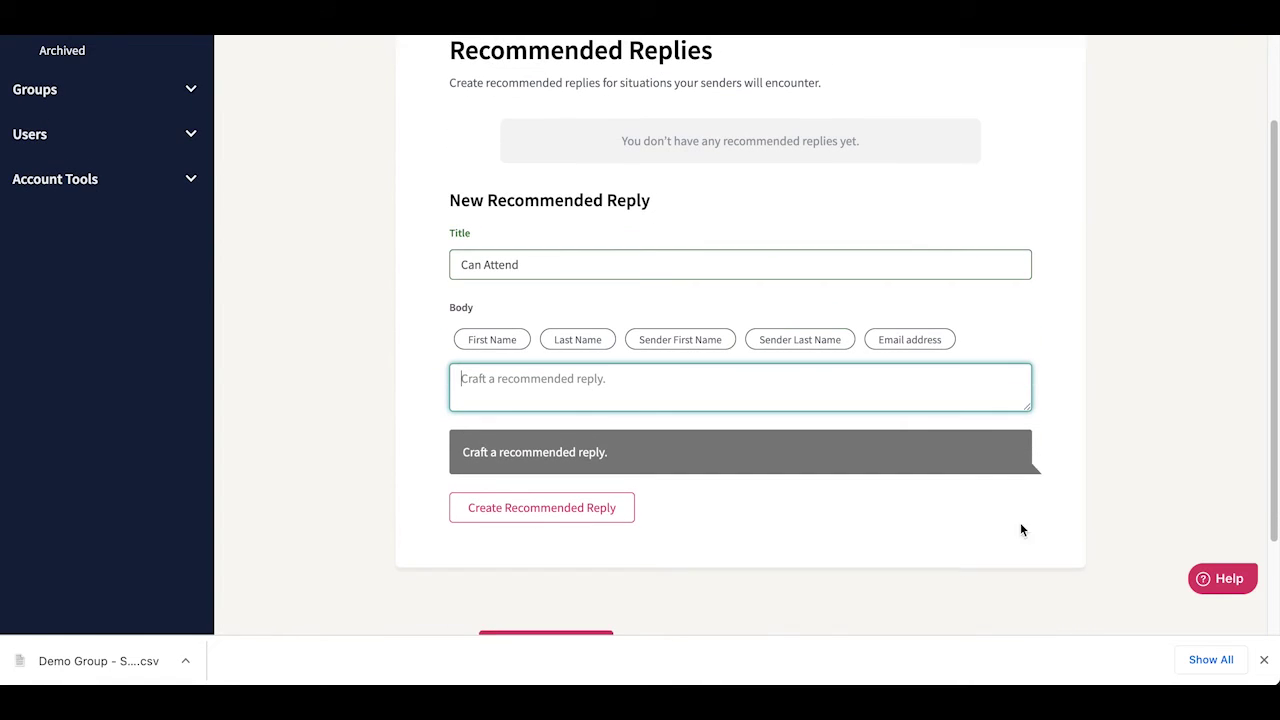
Create the reply with body "Great, glad you can make it! You just need to come to City Hall at 2pm, we'll be out front in the tent!"
text(Gre)
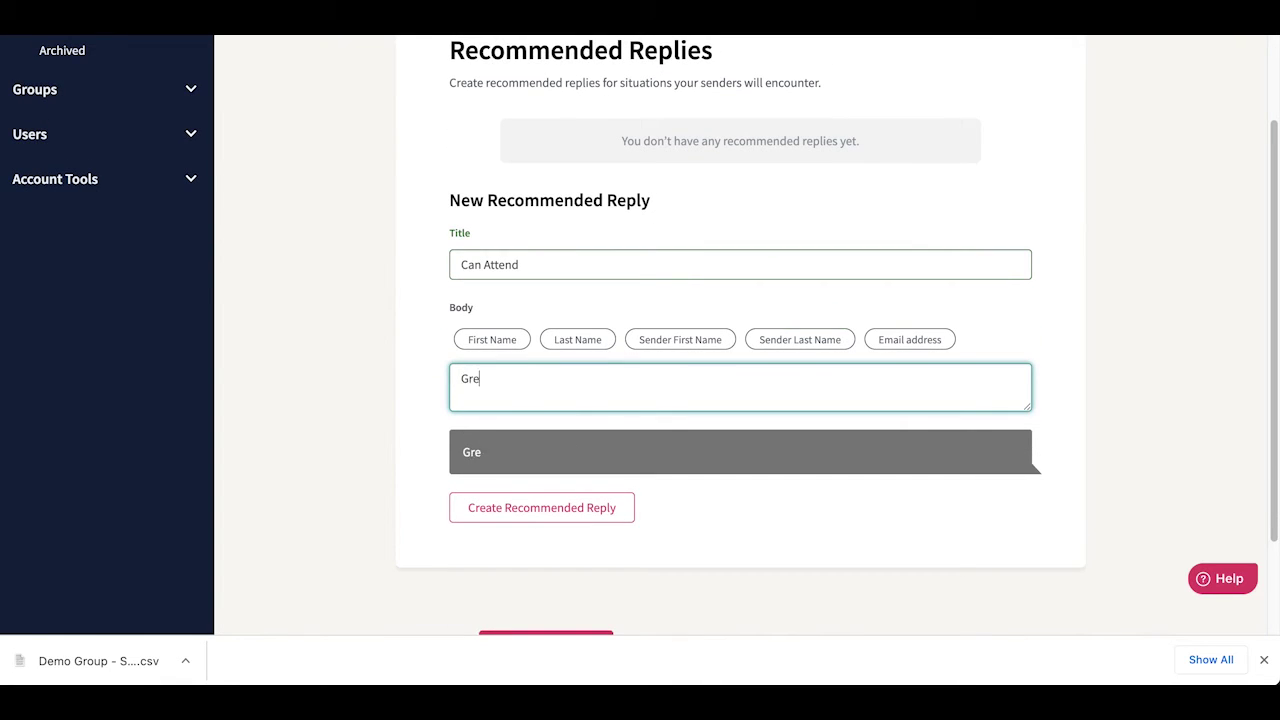
text(at, glad you can make it! You)
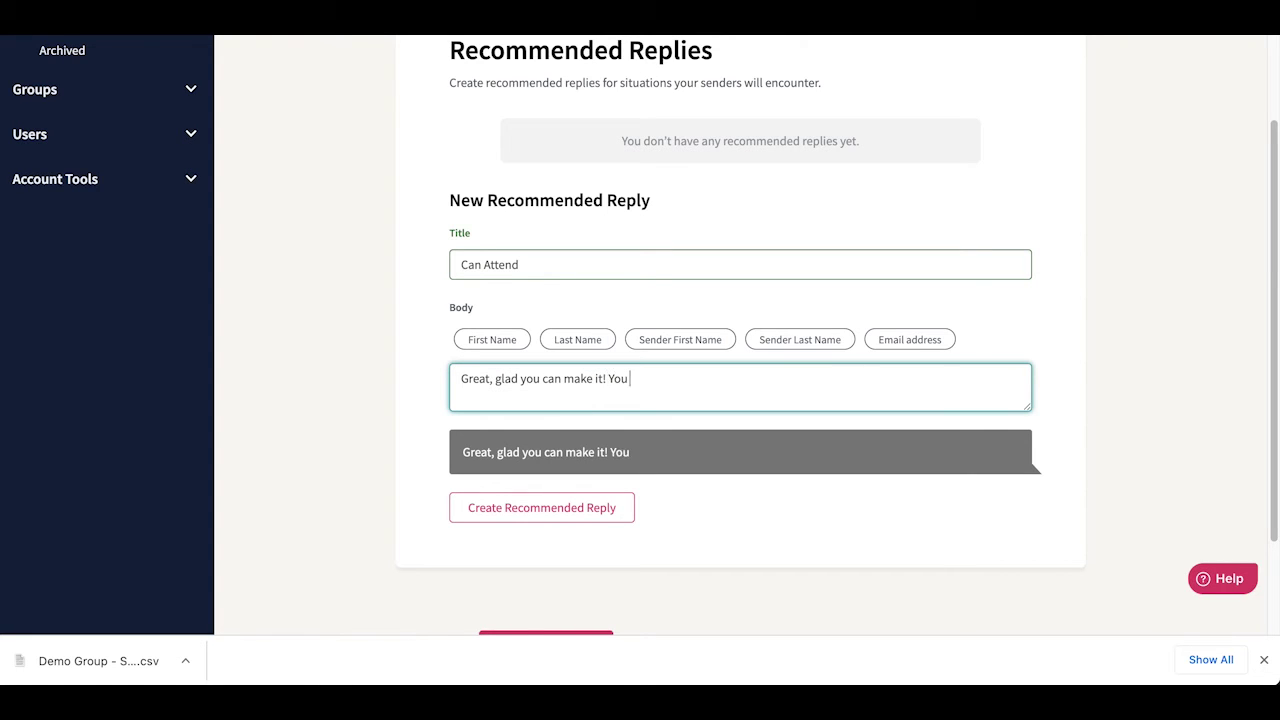
text( just need to )
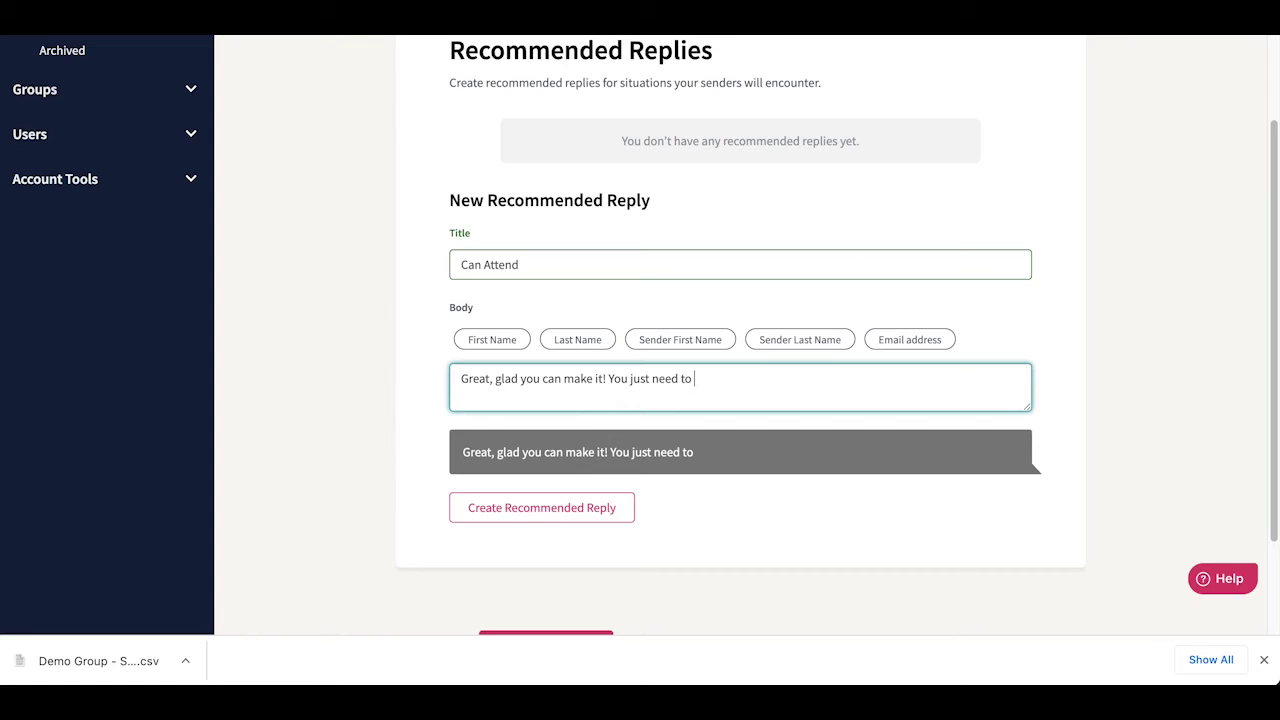
text(come to City)
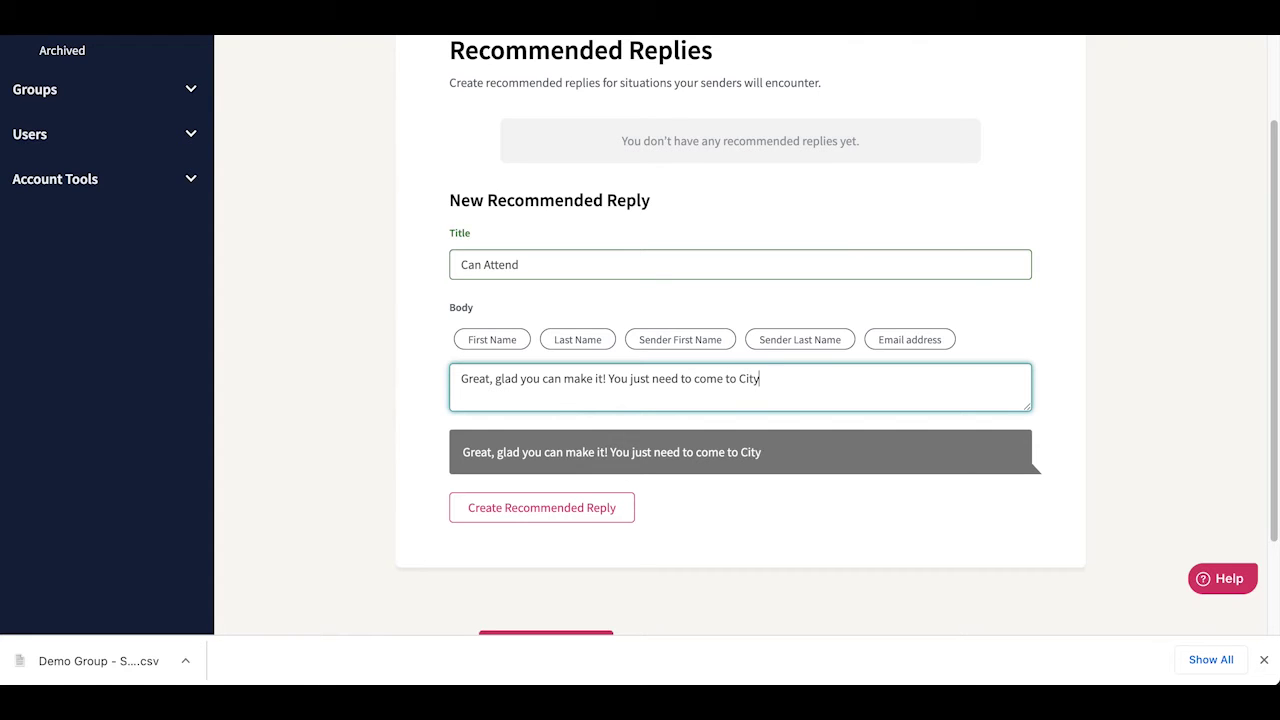
text( Call at 2pm )
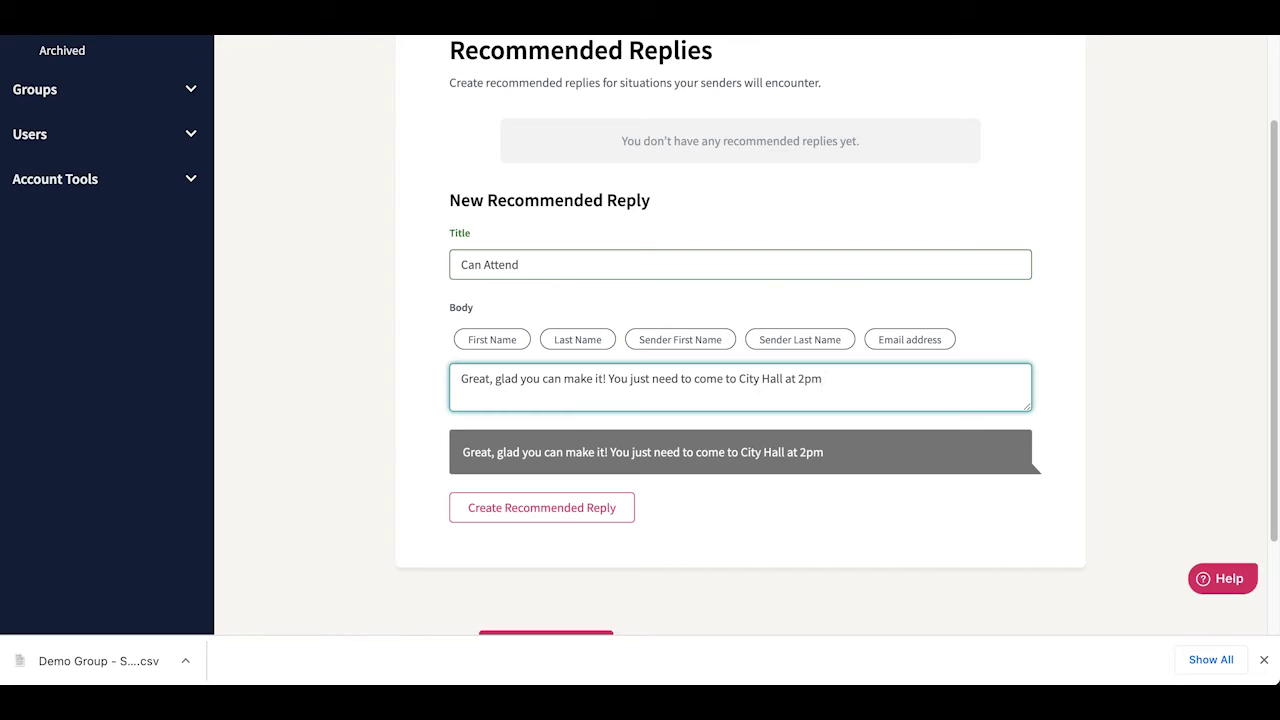
text( we;ll be out fron)
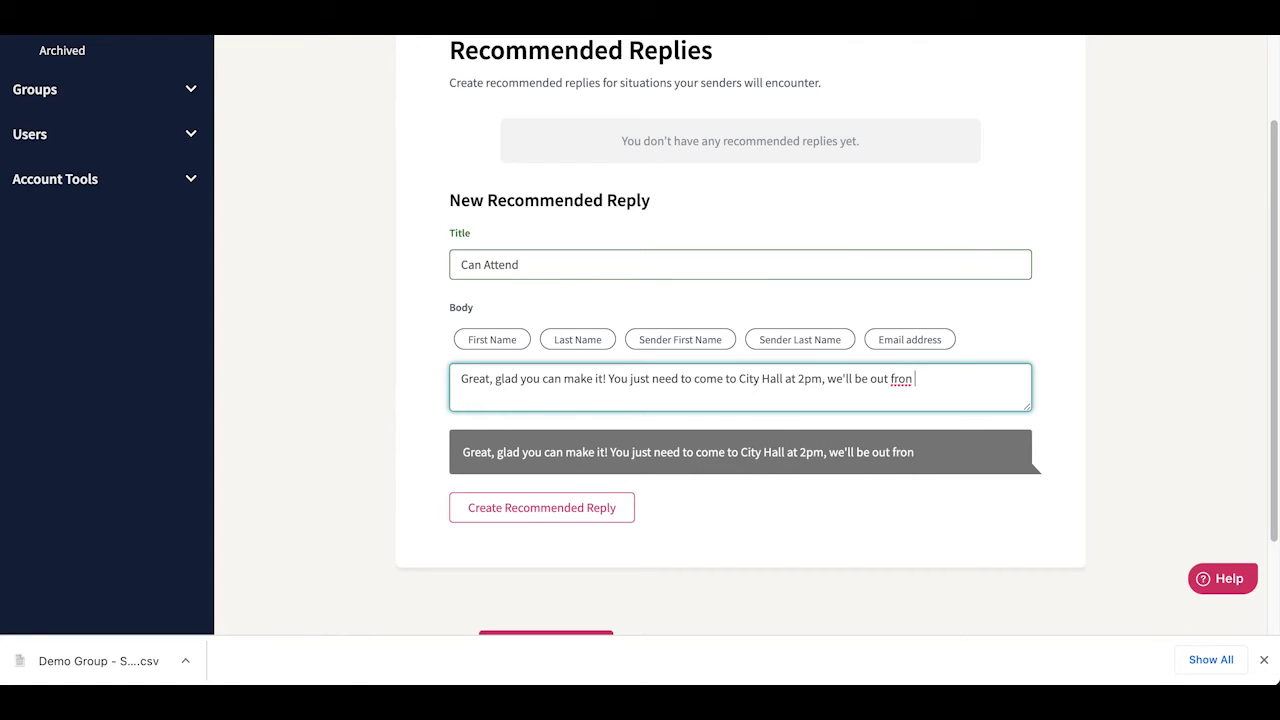
text(t in the tent!)
click(578, 512)
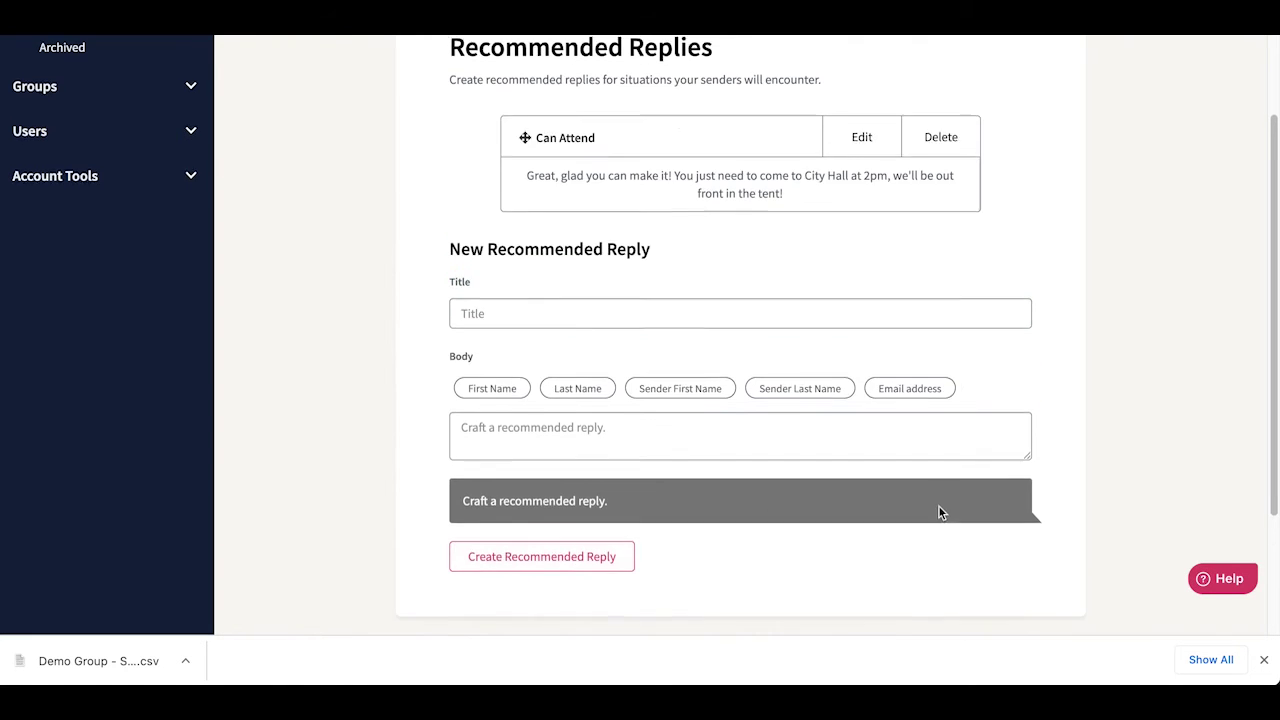
Continue from the recommended replies to the survey questions stage and look over the new question form
scroll(760, 515, down, 3)
click(603, 514)
scroll(807, 454, up, 3)
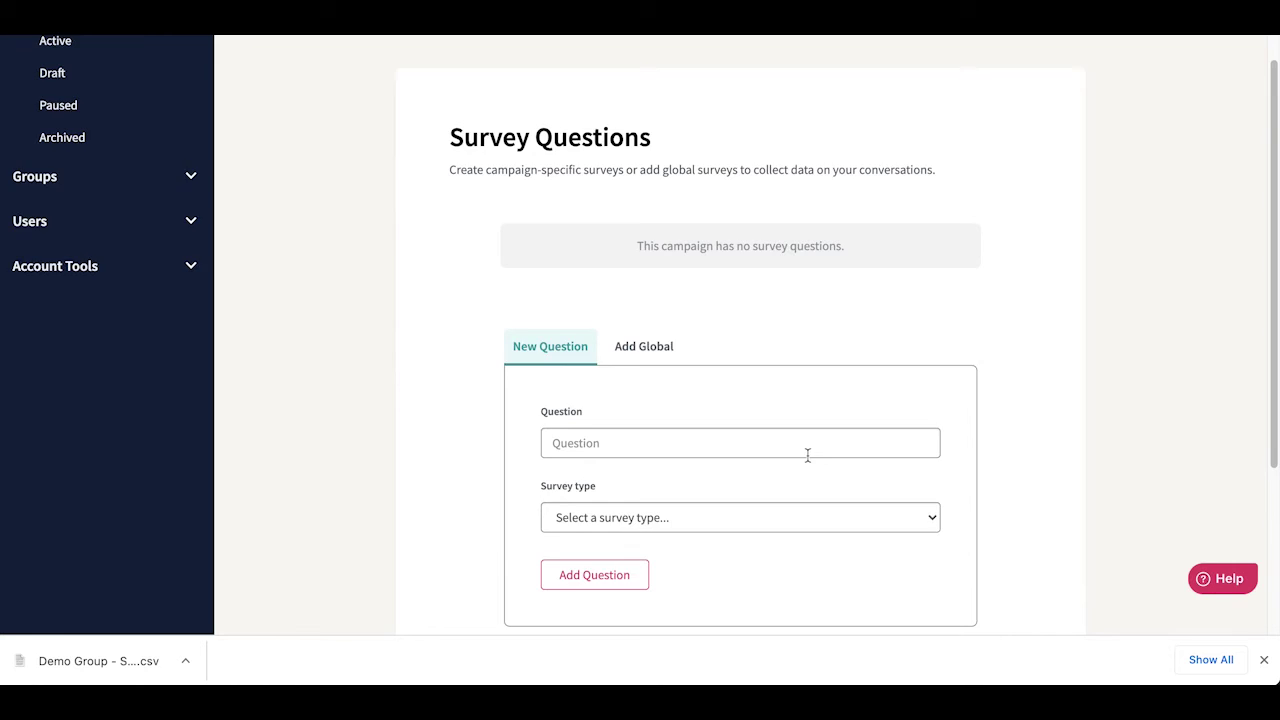
scroll(807, 455, up, 2)
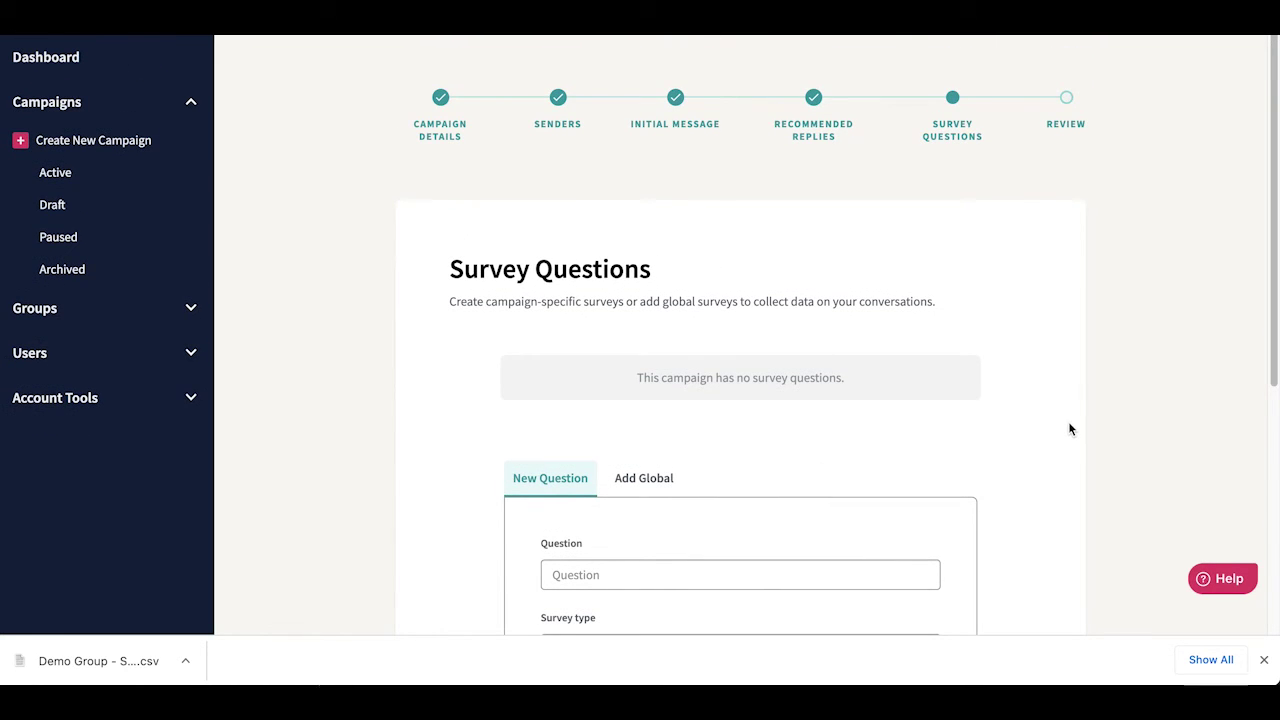
scroll(1069, 429, down, 5)
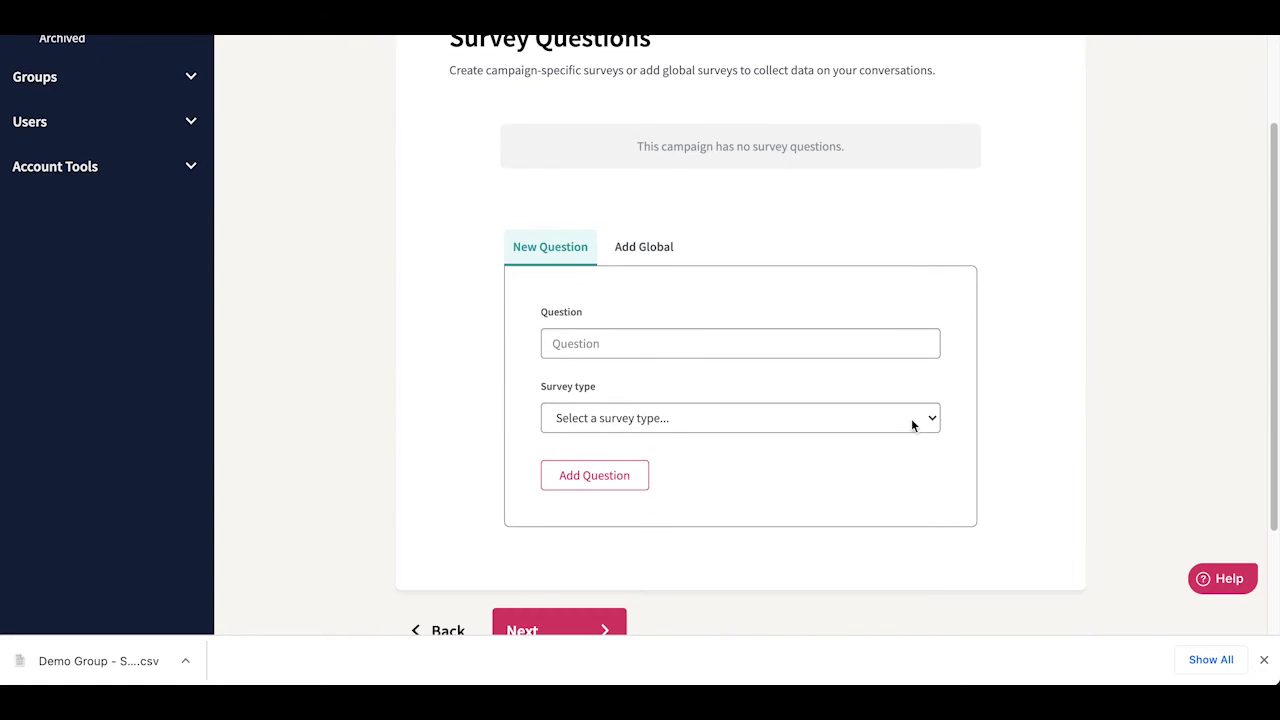
Add a Multiple Choice (pick one) survey question "Can Attend?" with the choices Yes, No, Maybe
click(911, 422)
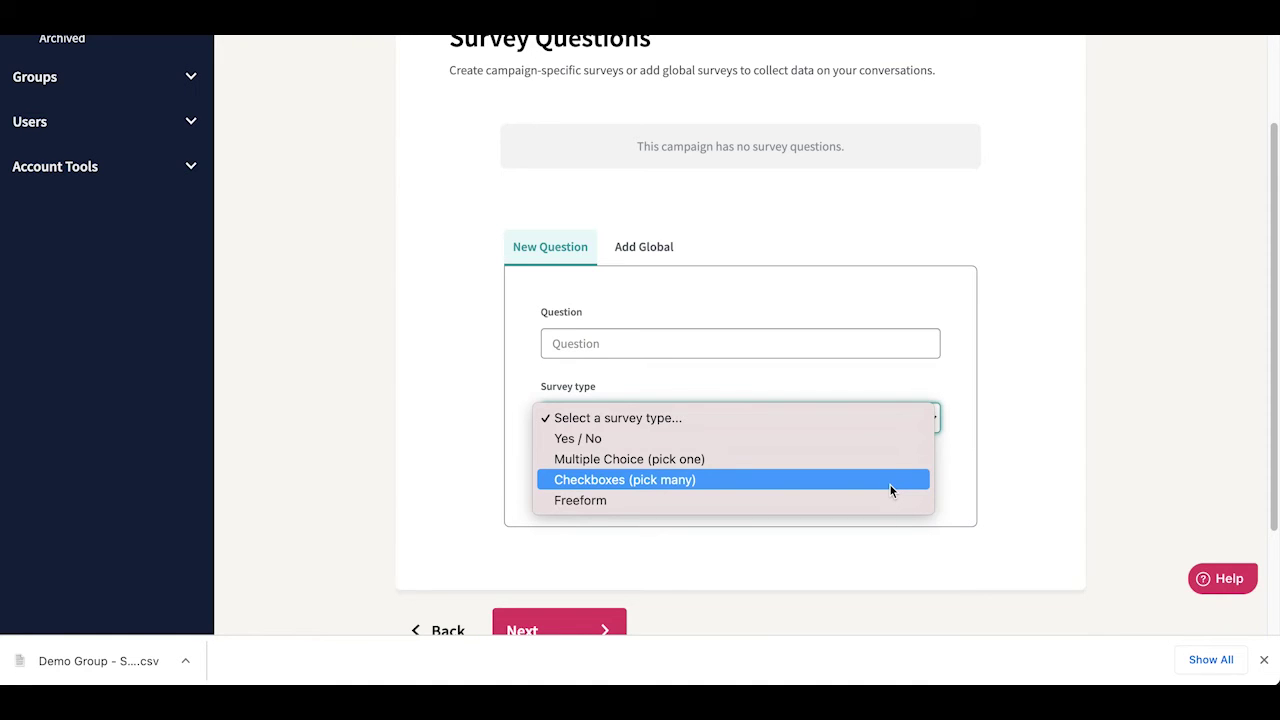
click(837, 461)
click(706, 346)
text(C)
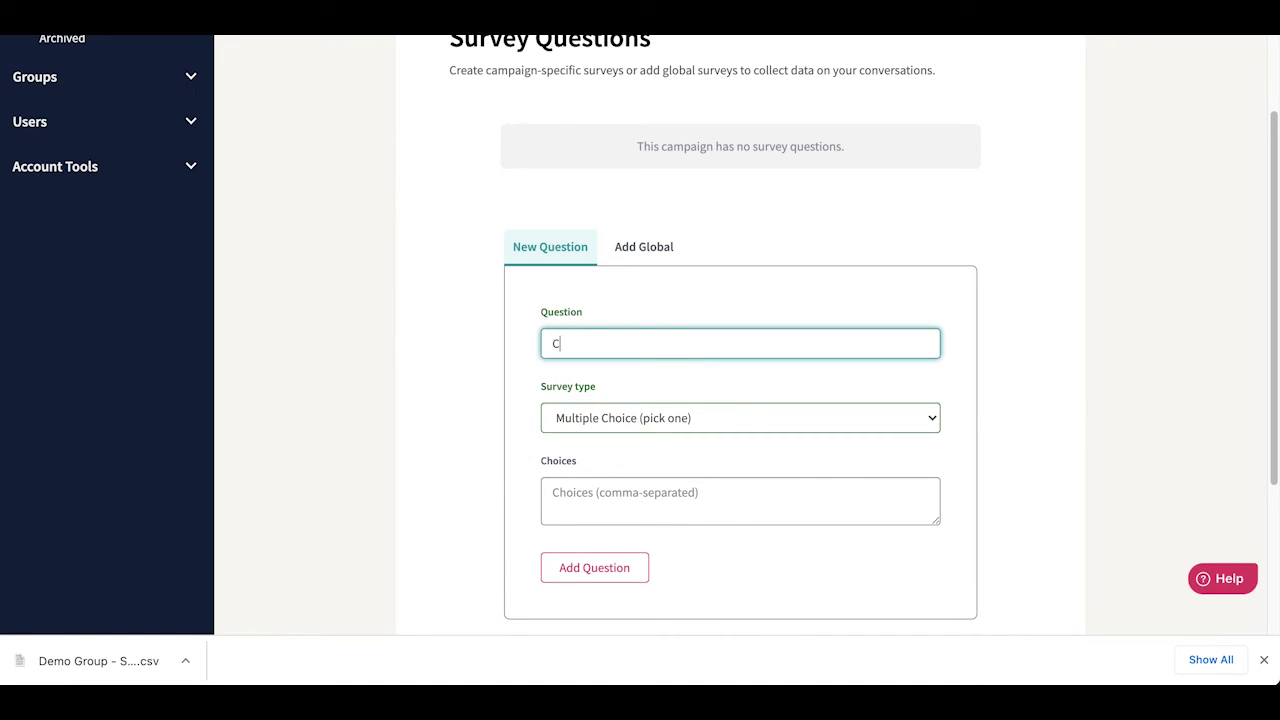
text(an Attend?)
click(663, 484)
text(Yes)
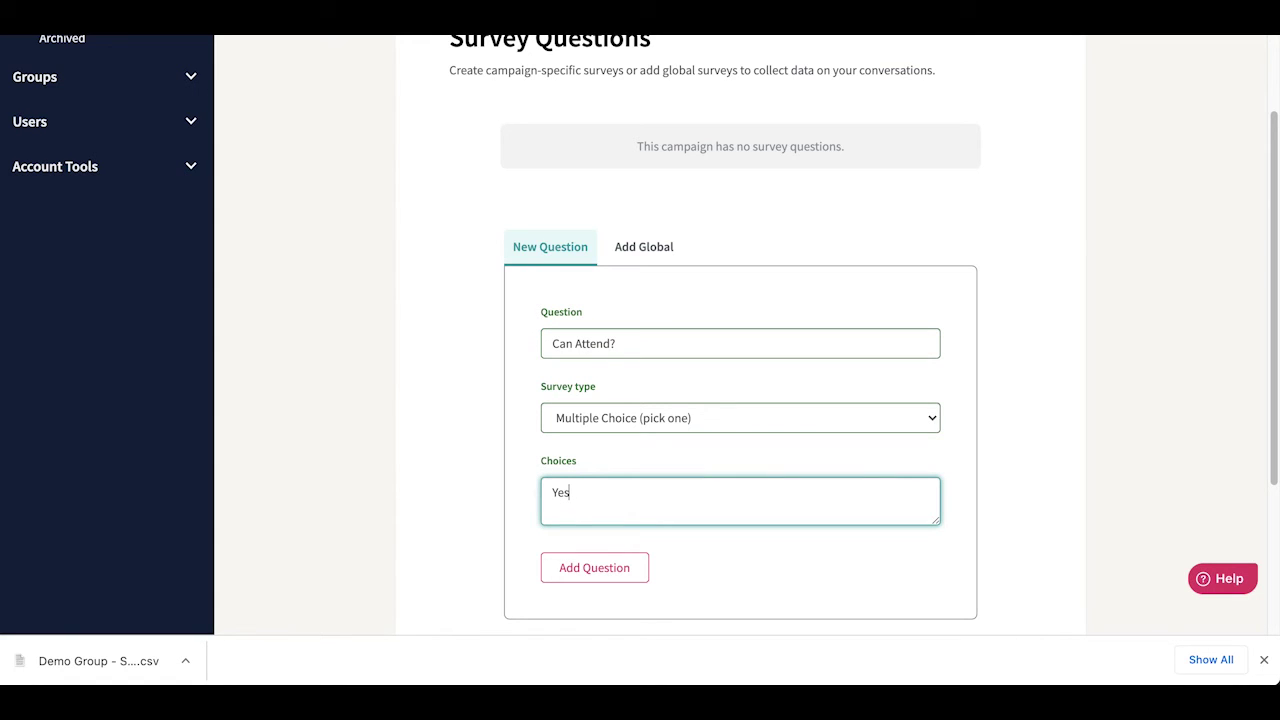
text(, No, Maybe)
click(631, 566)
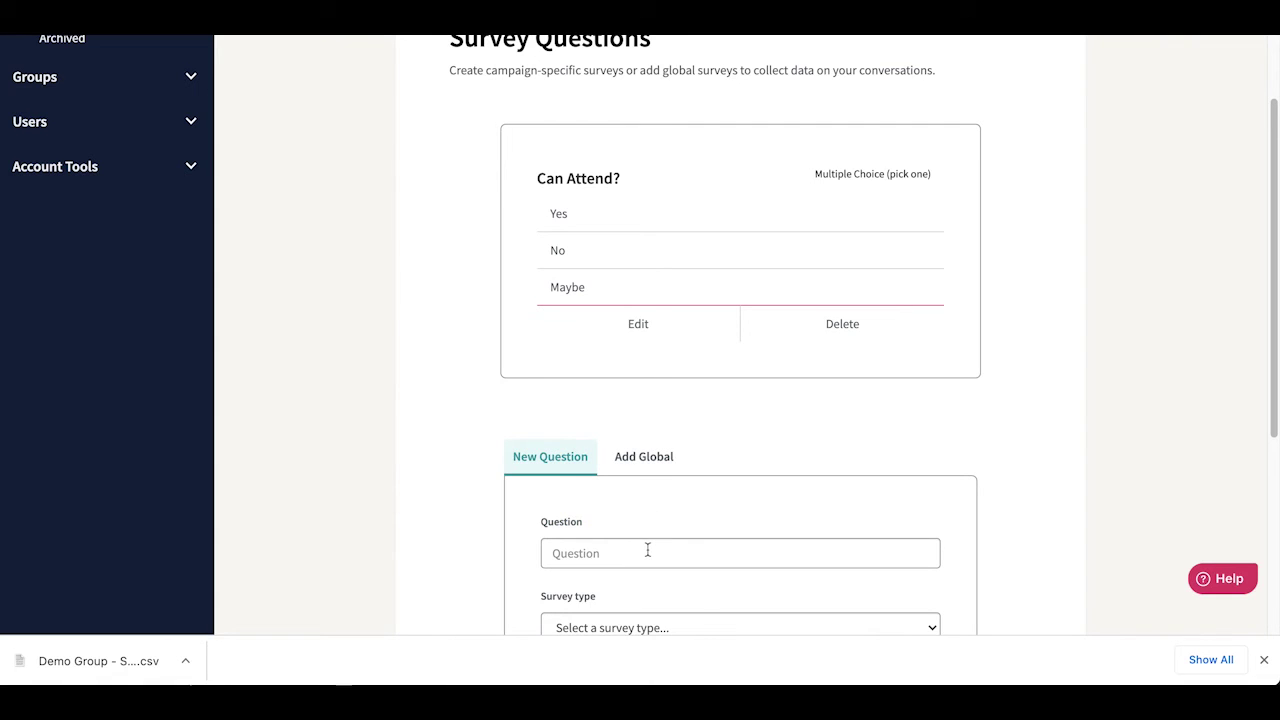
Add a second survey question titled "Notes" with the Freeform survey type
click(648, 551)
text(Notes)
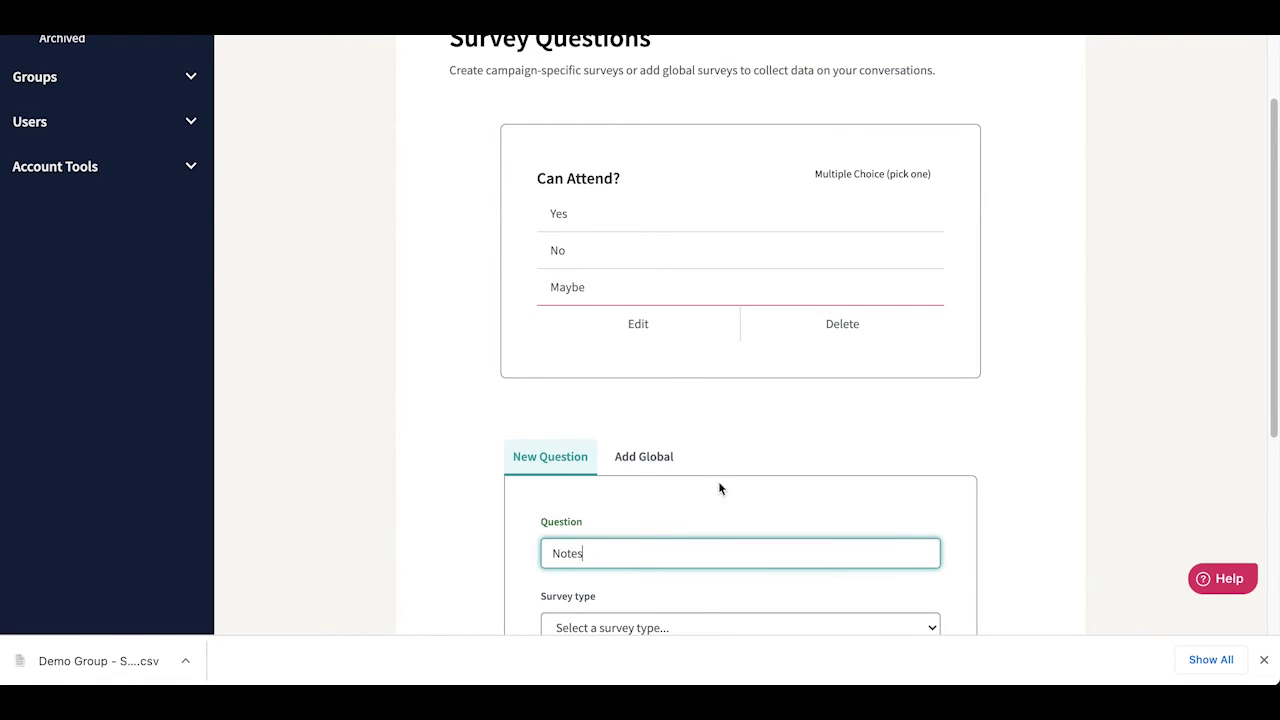
scroll(718, 481, down, 4)
click(684, 257)
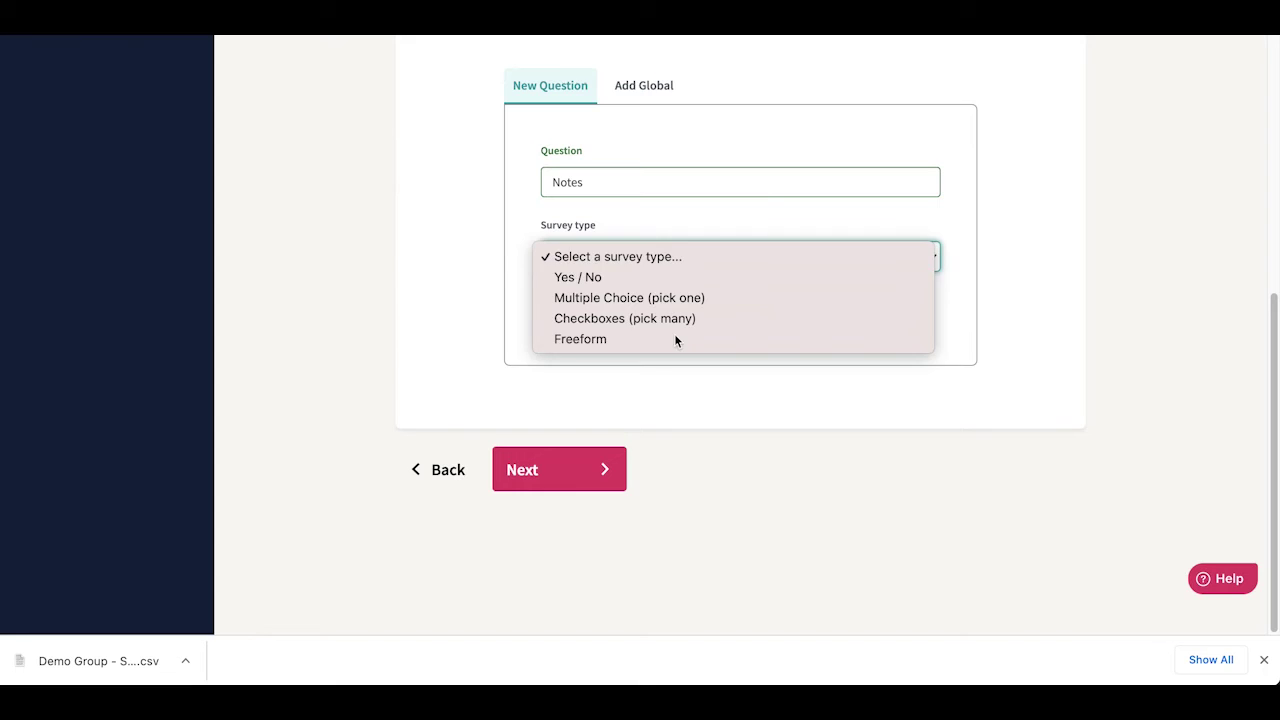
click(675, 341)
click(603, 316)
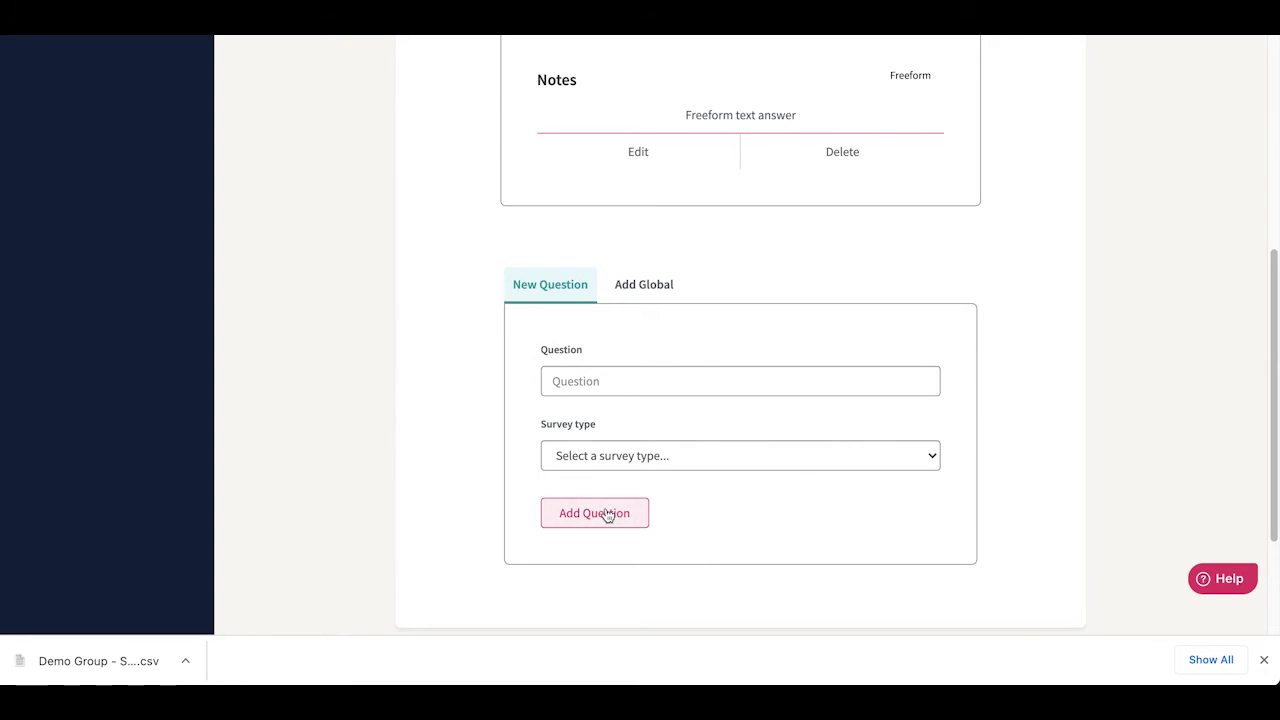
Continue to the review stage, check the campaign summary and launch the campaign
scroll(877, 549, down, 2)
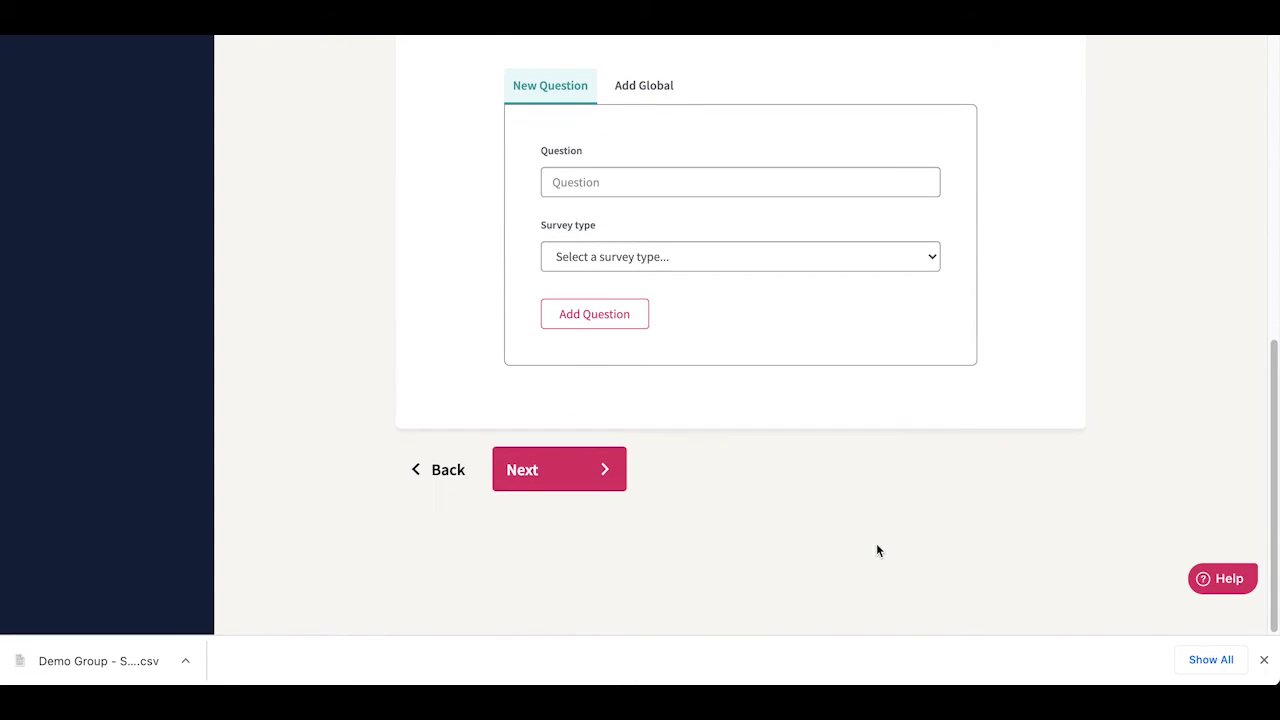
click(600, 484)
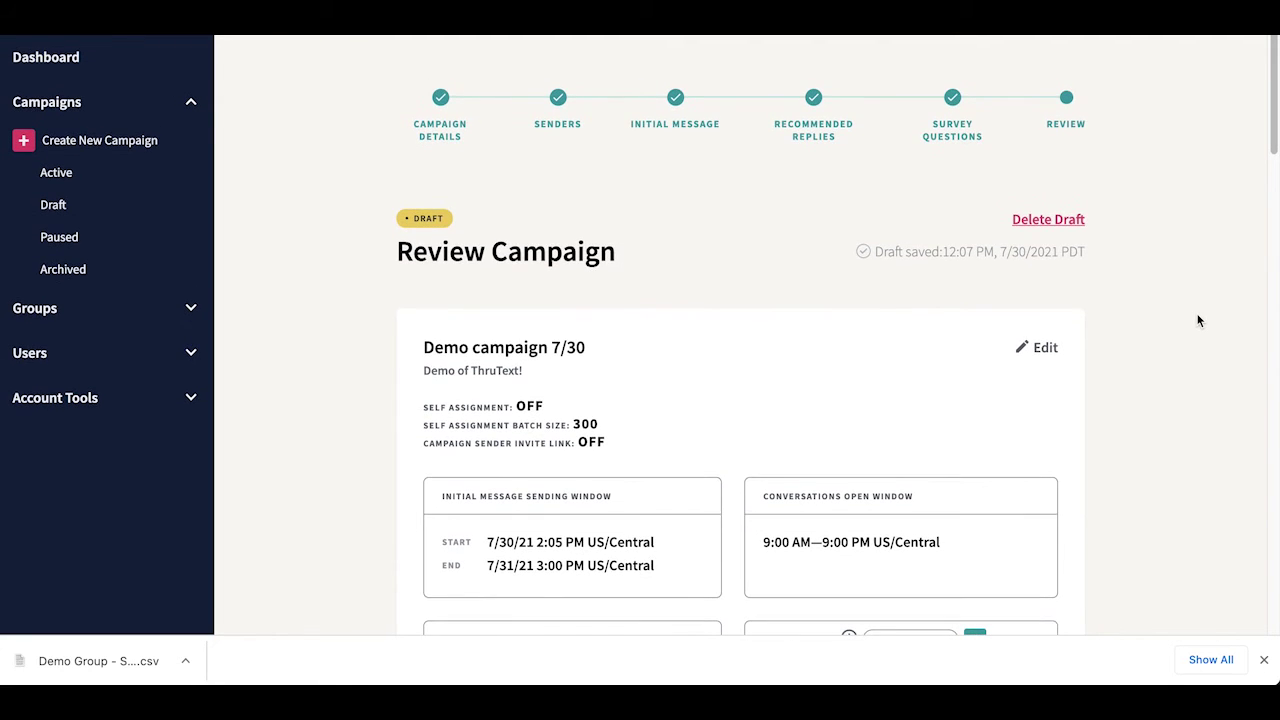
scroll(1199, 320, down, 7)
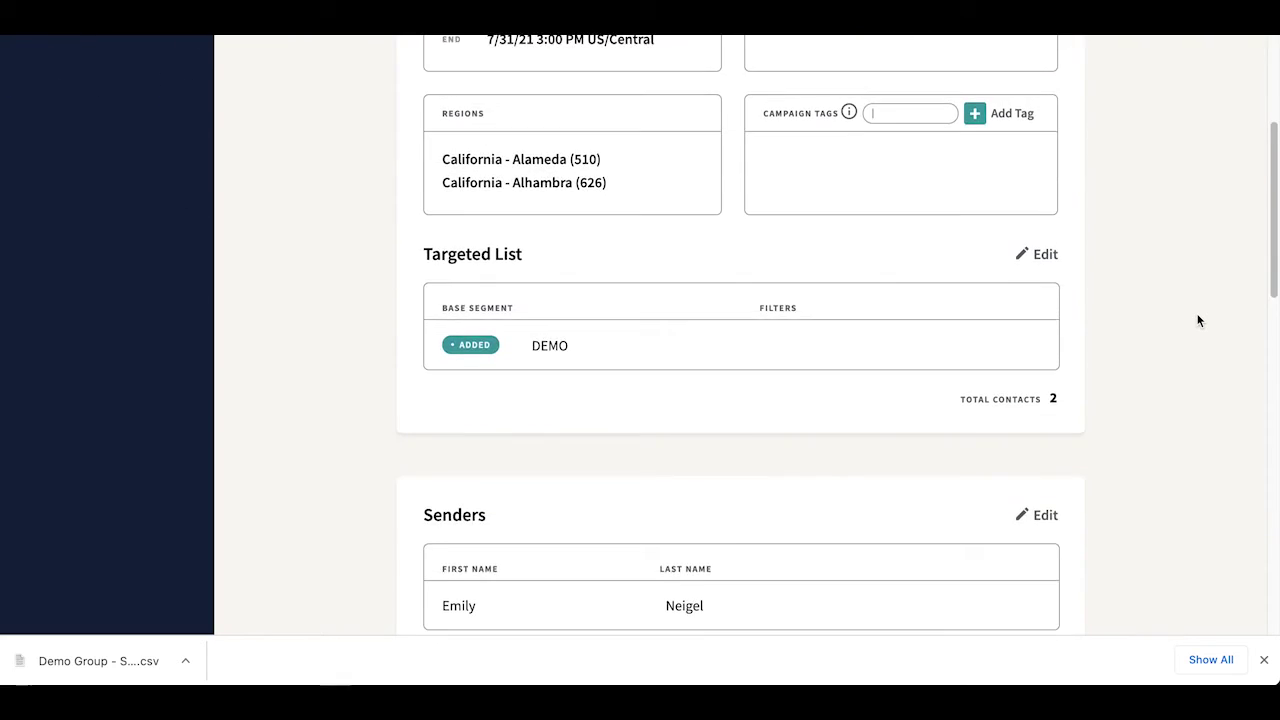
scroll(1199, 320, down, 11)
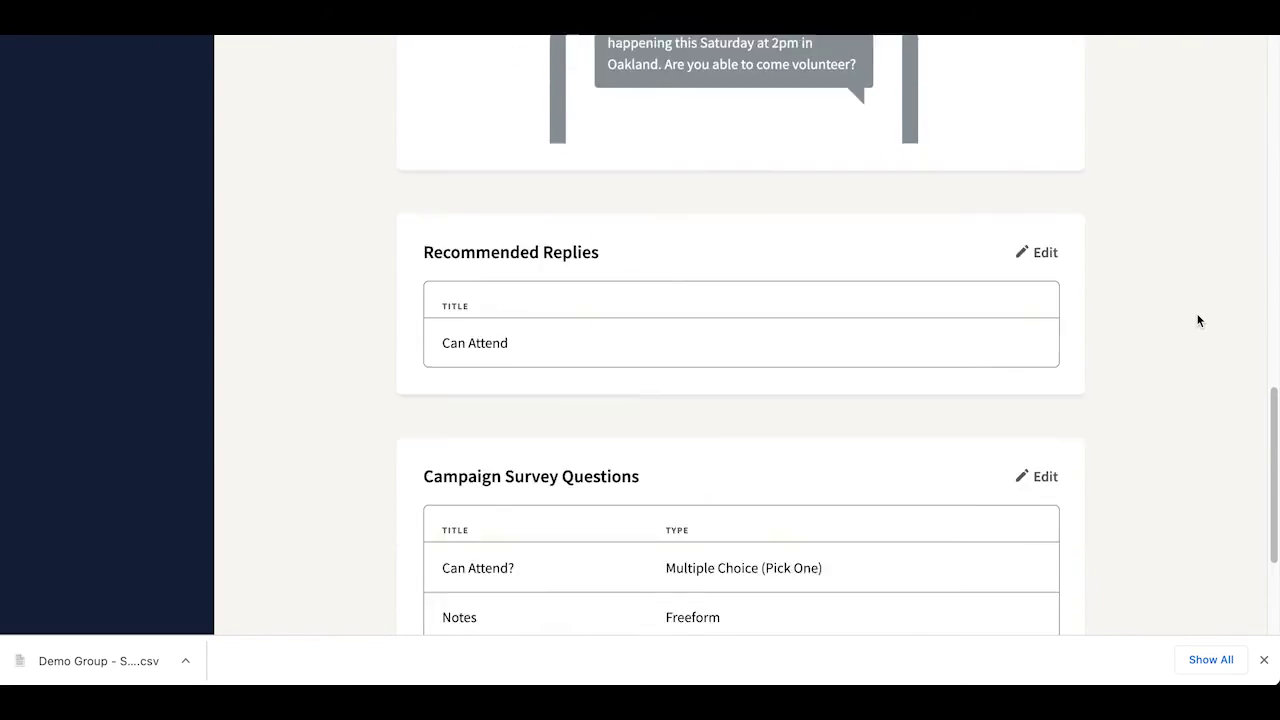
click(470, 590)
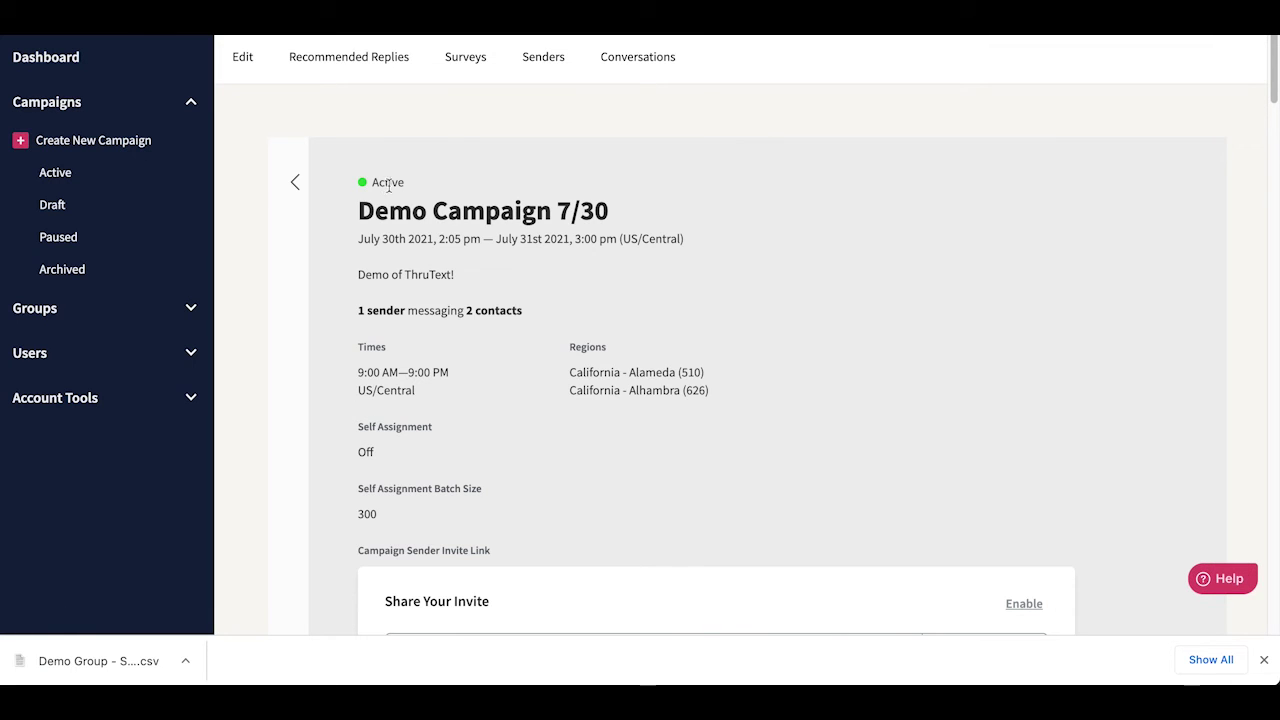
Open the Demo Campaign 7/30 assignment as a sender and send the initial message to both contacts
key(Return)
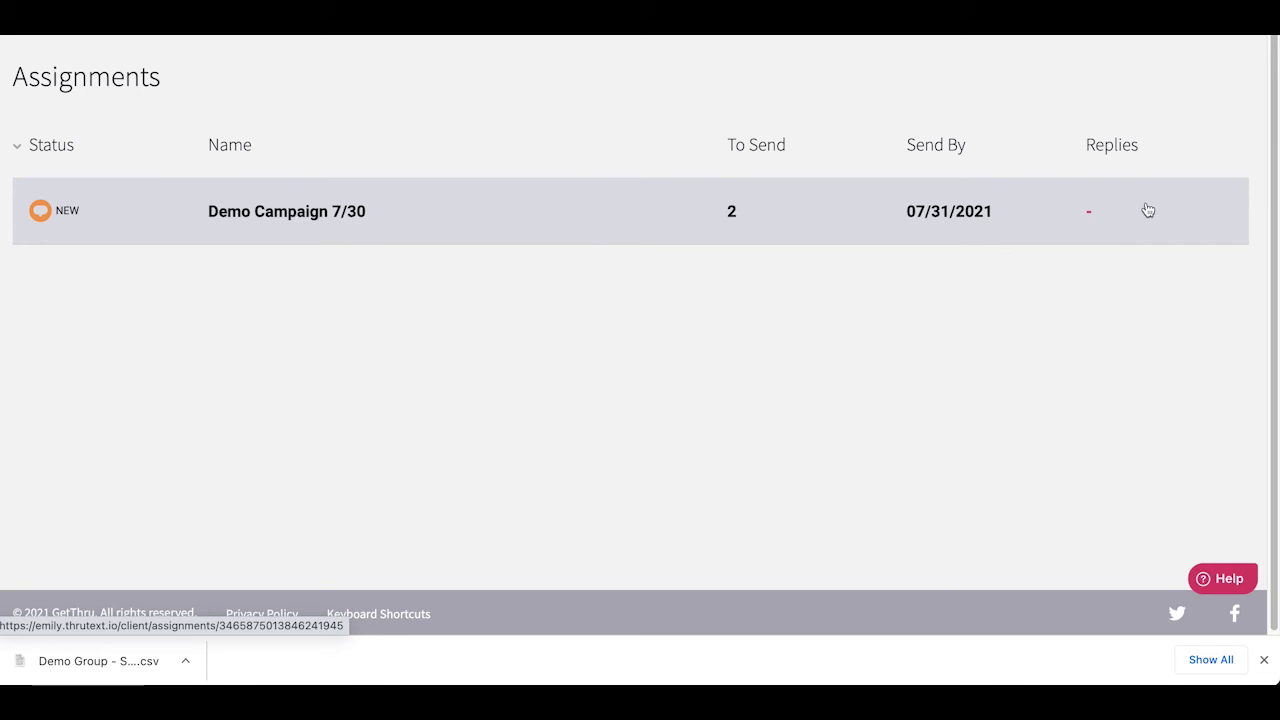
click(388, 220)
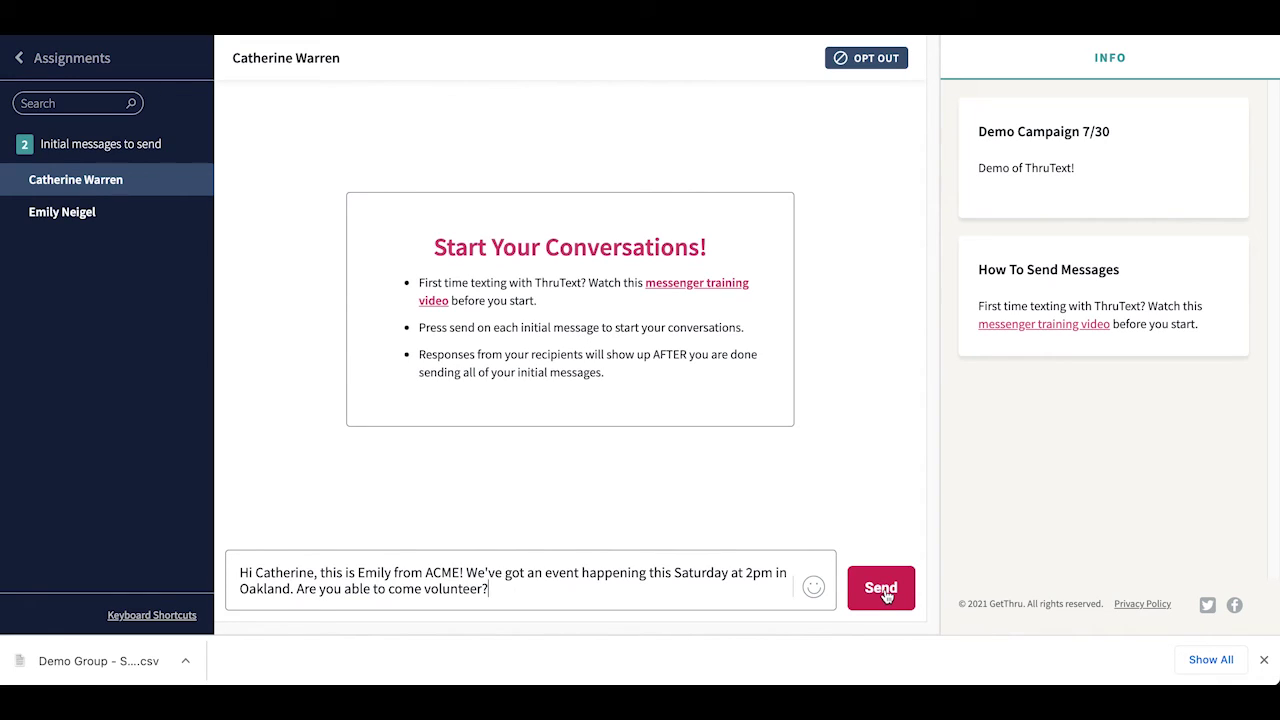
click(886, 594)
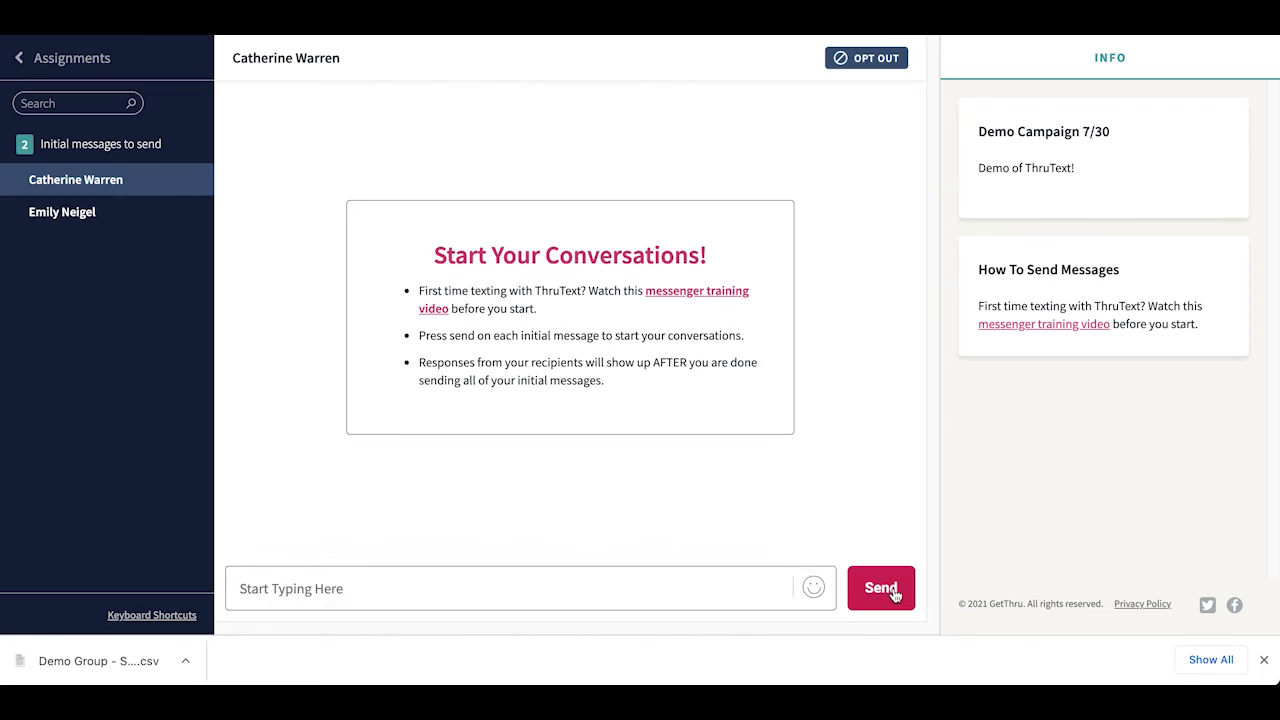
click(893, 594)
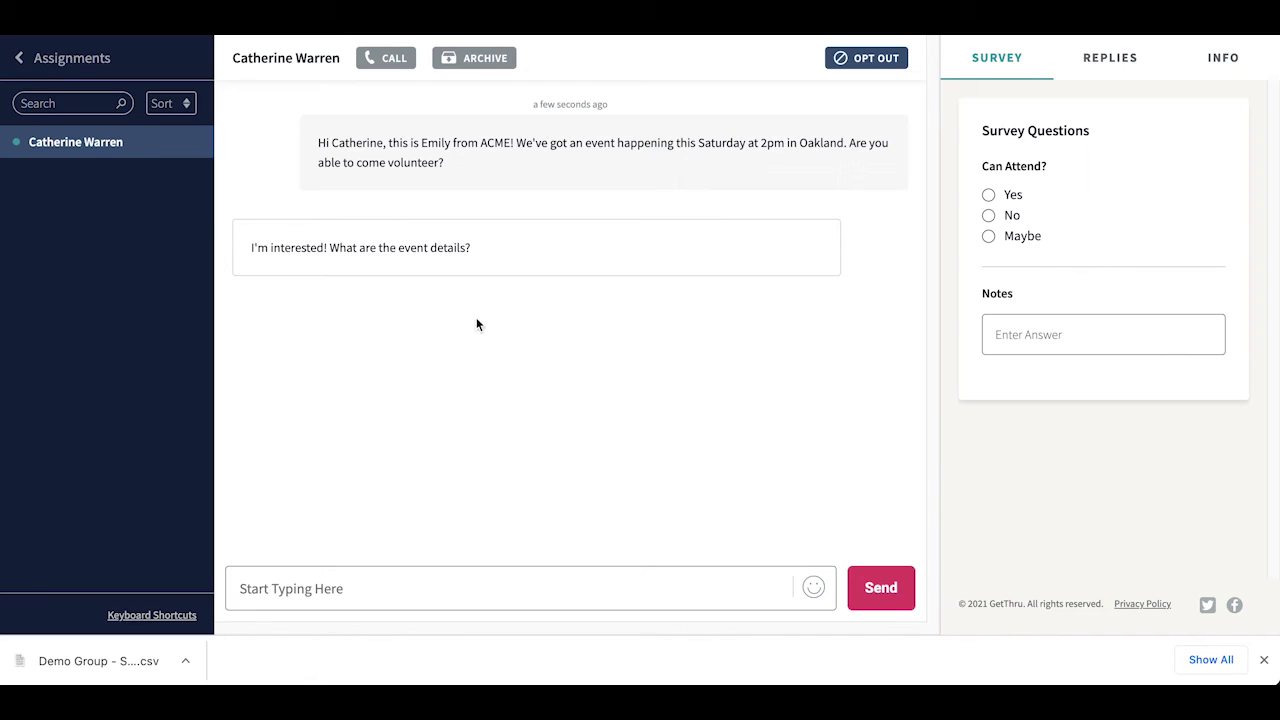
Record the "Can Attend?" survey answer as Maybe for the first contact and Yes for the second contact
click(989, 237)
click(113, 182)
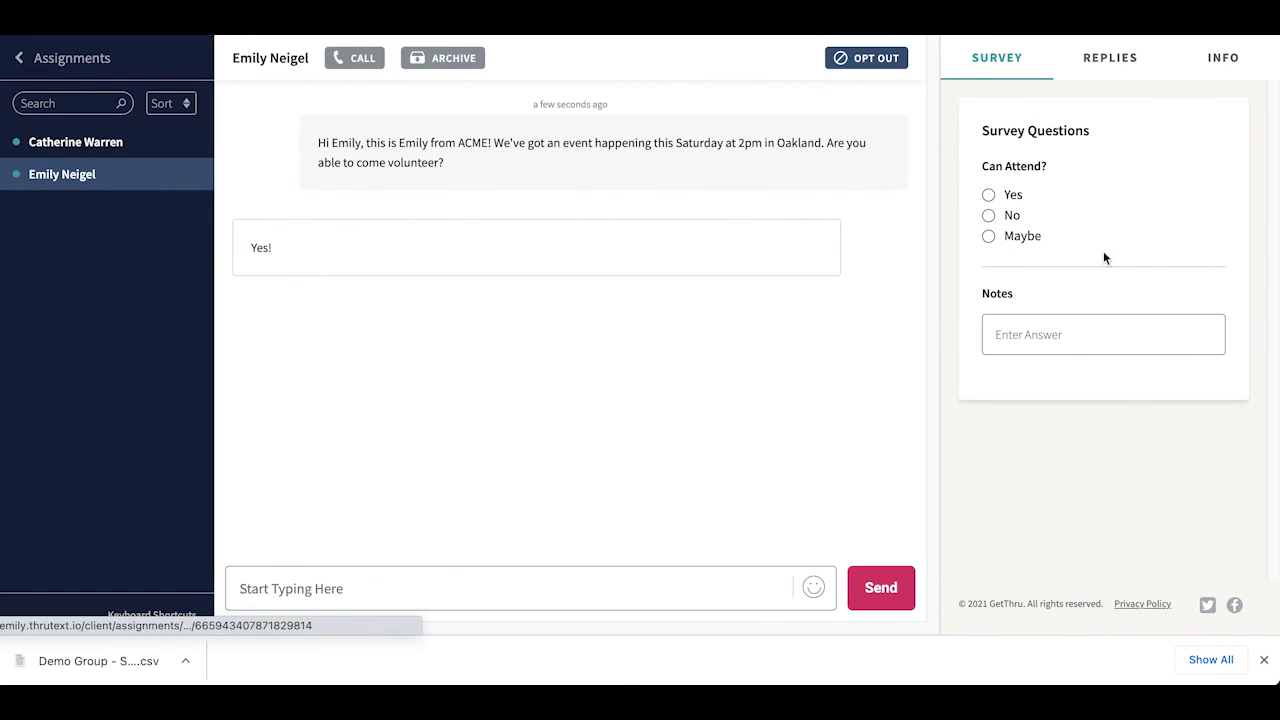
click(989, 195)
Send the "Can Attend" recommended reply to the second contact
click(1110, 56)
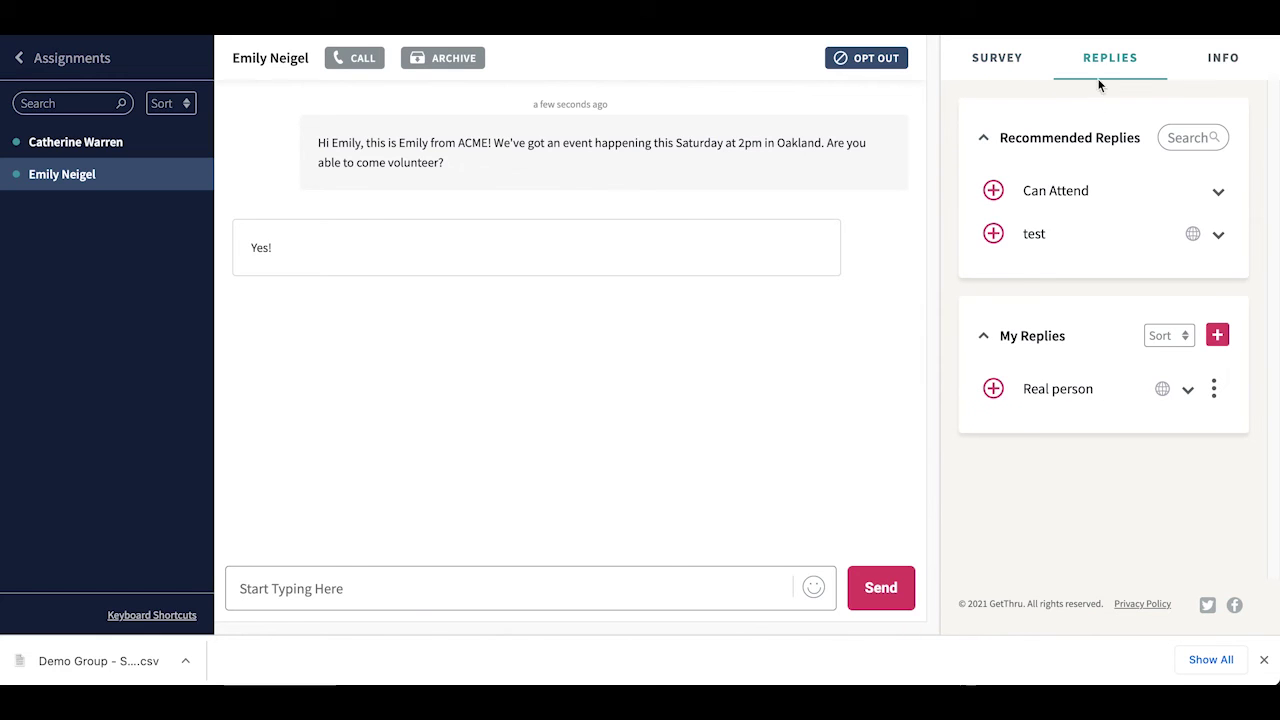
click(993, 190)
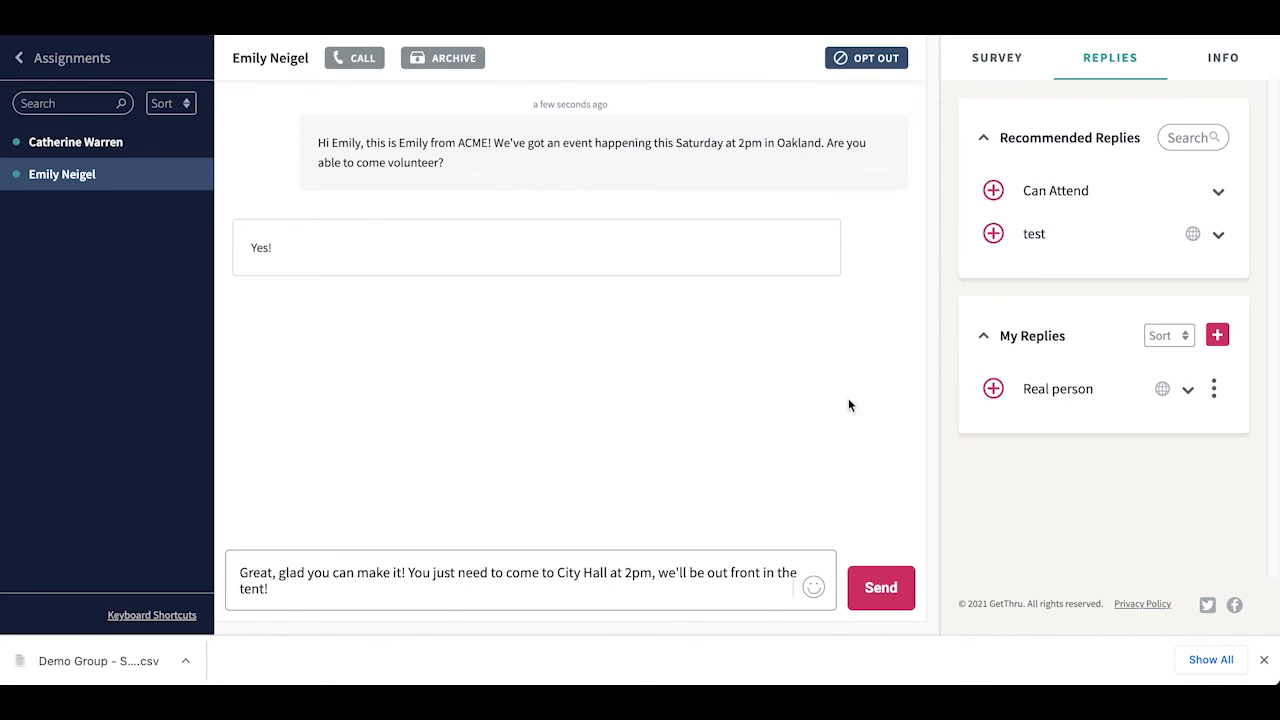
click(895, 592)
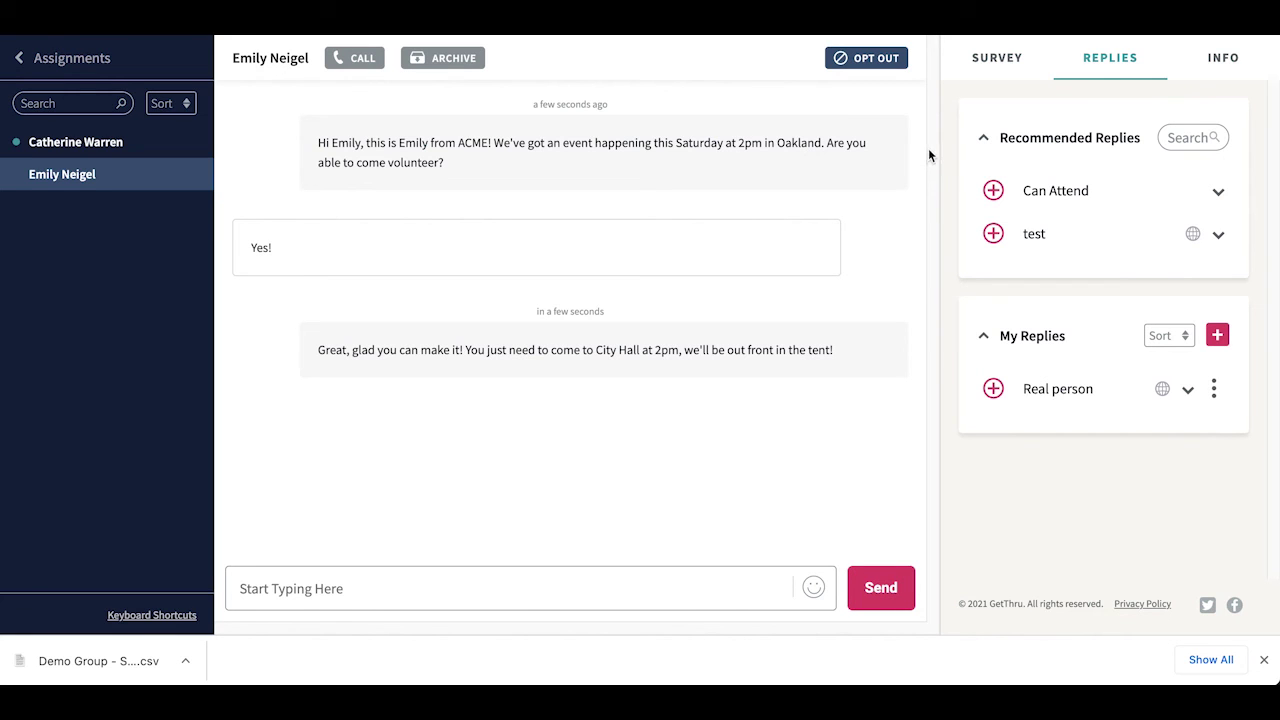
Prepare an opt-out for the second contact with the message "Sorry about that, I've taken you off the list!", then cancel it
click(884, 62)
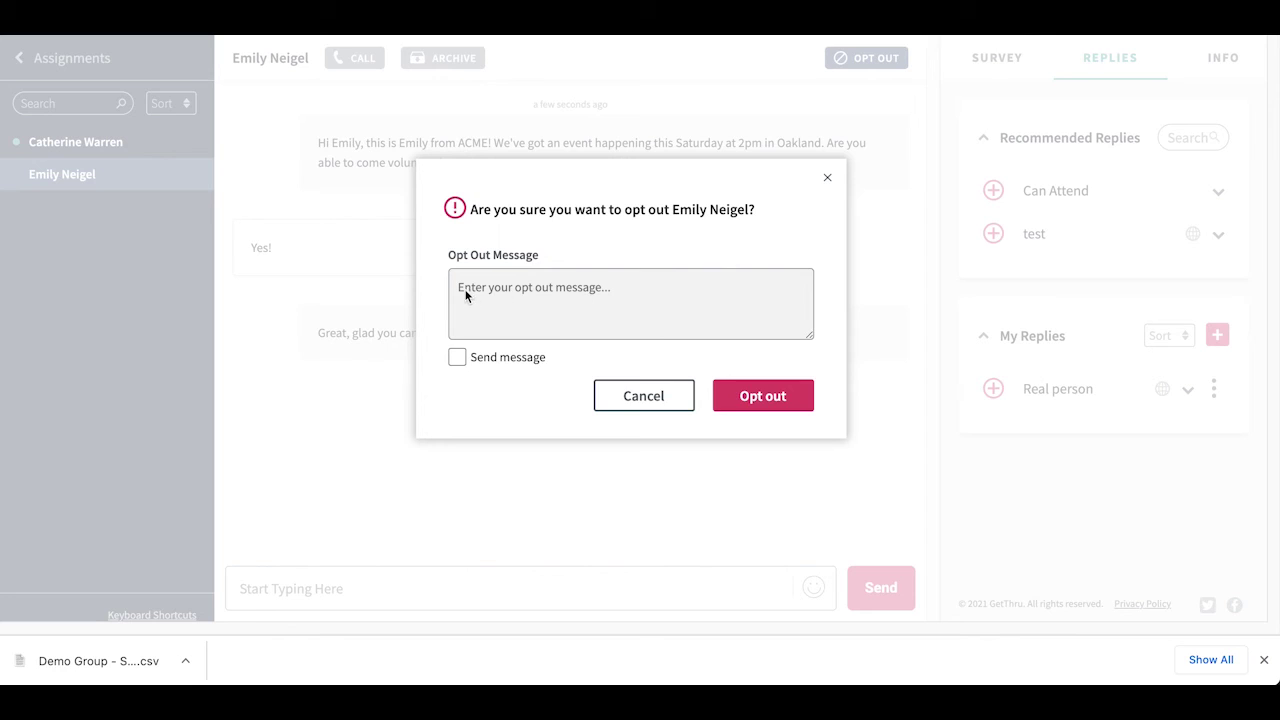
click(456, 357)
click(482, 301)
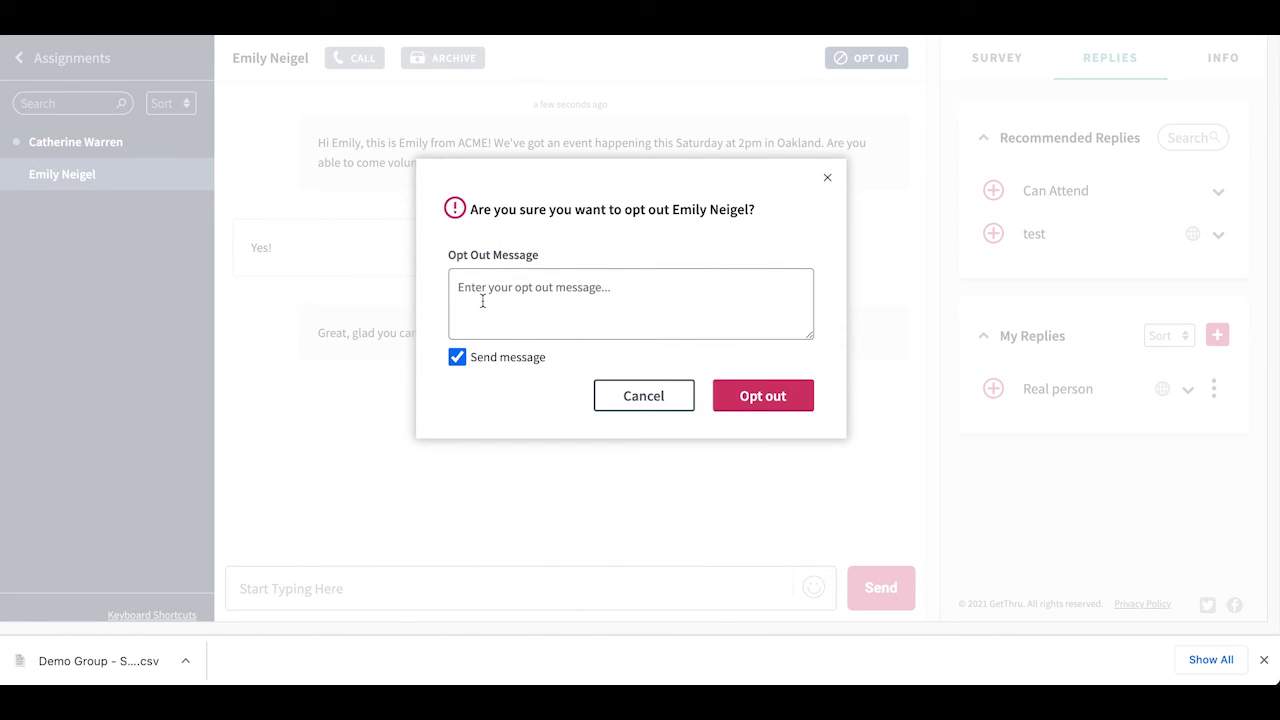
text(Sorry about that)
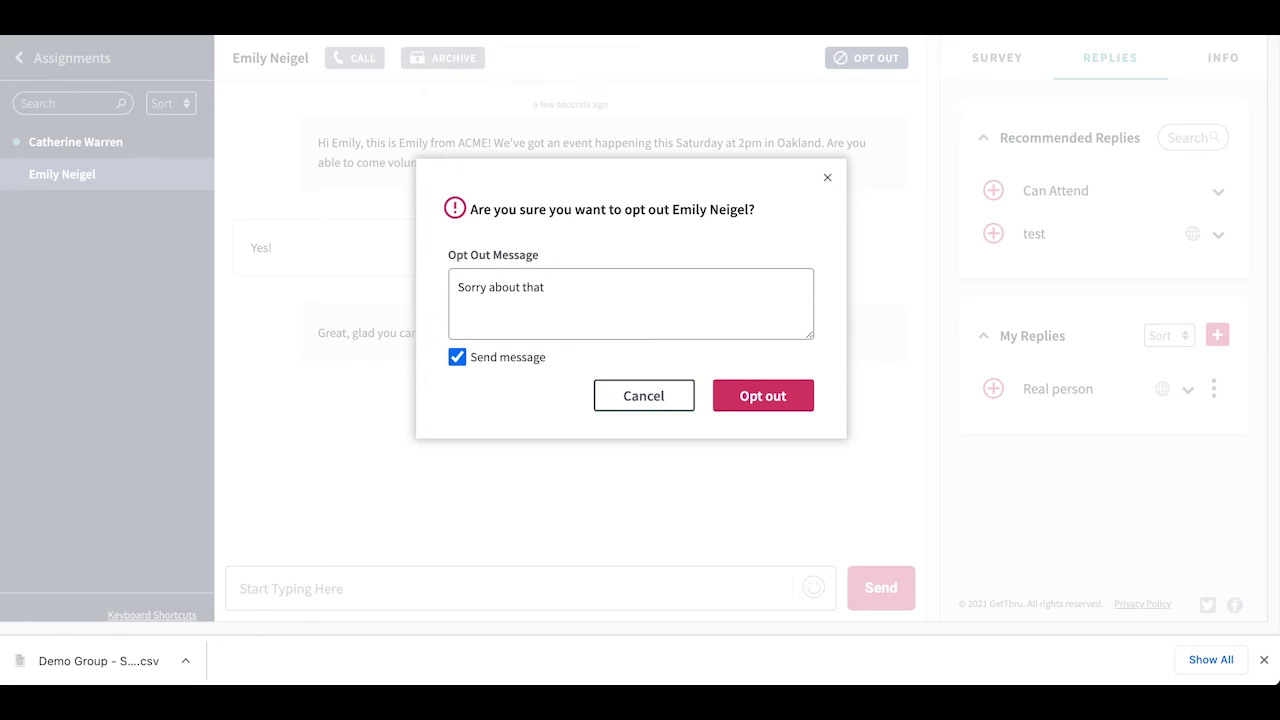
text(.)
key(BackSpace)
text(, I've taken you off the list!)
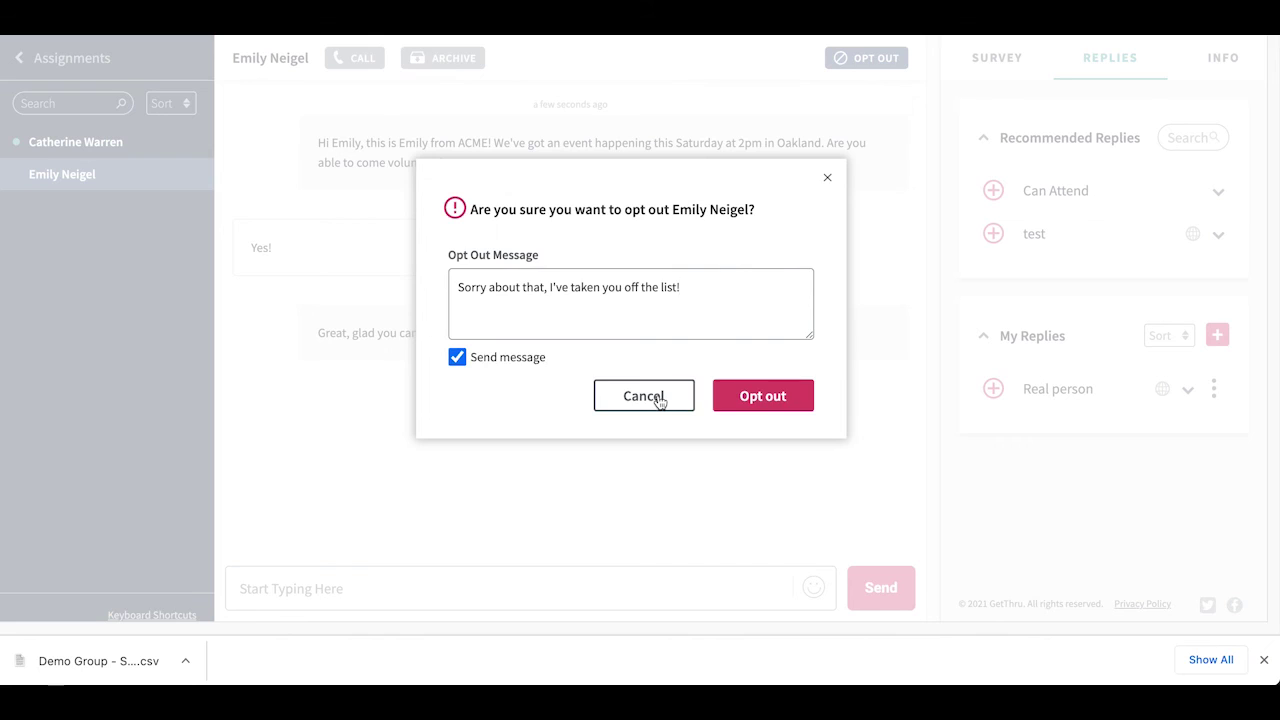
click(659, 398)
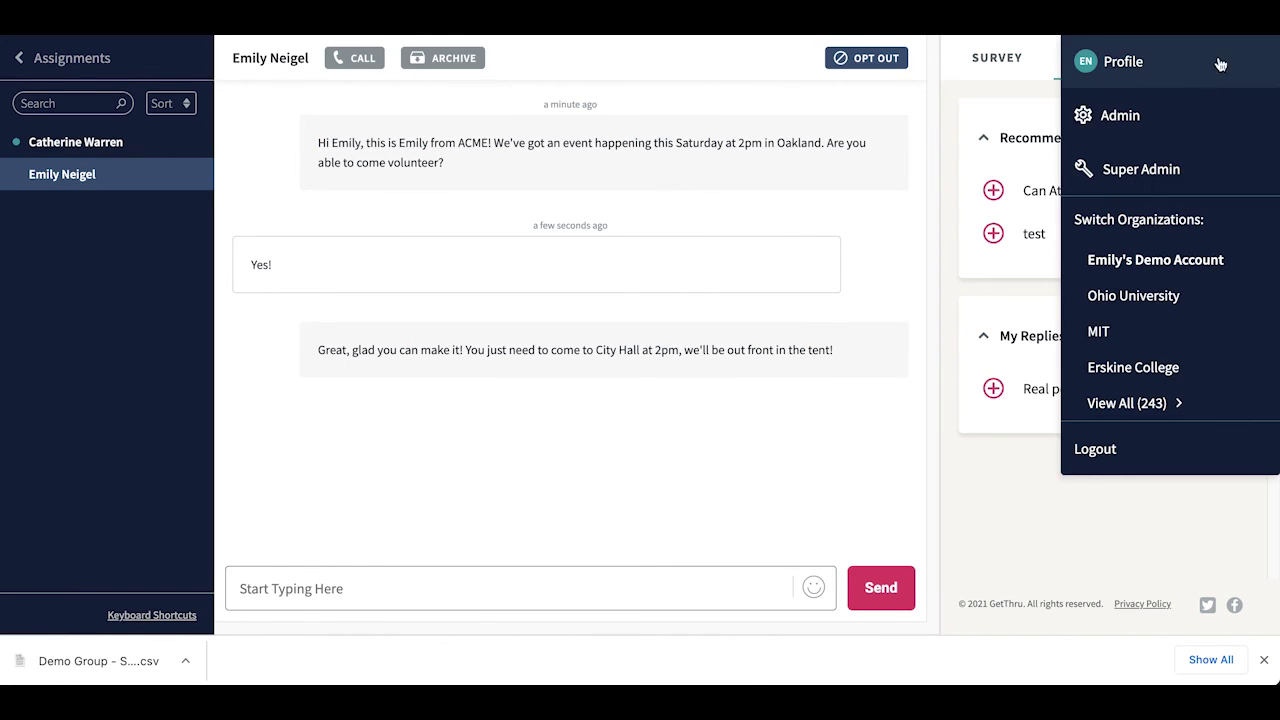
Switch to the admin area, open Demo Campaign 7/30 from the active campaigns and review its details and analytics
click(1180, 113)
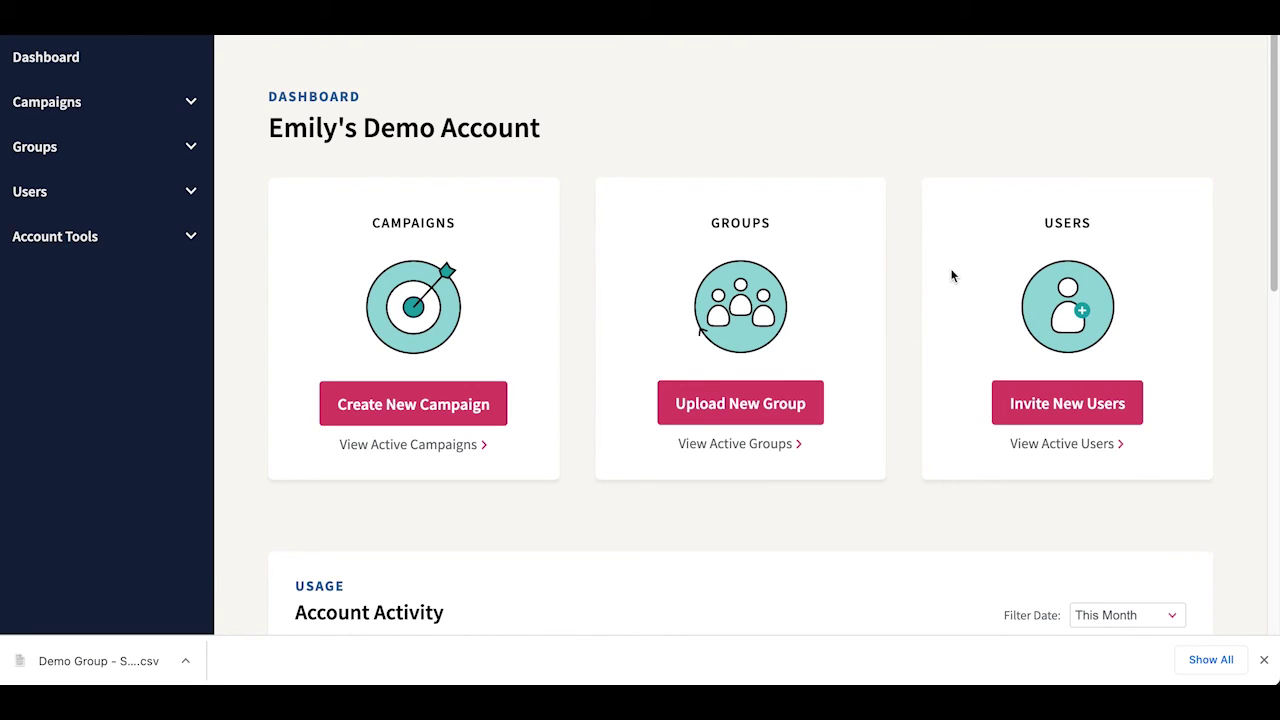
click(157, 101)
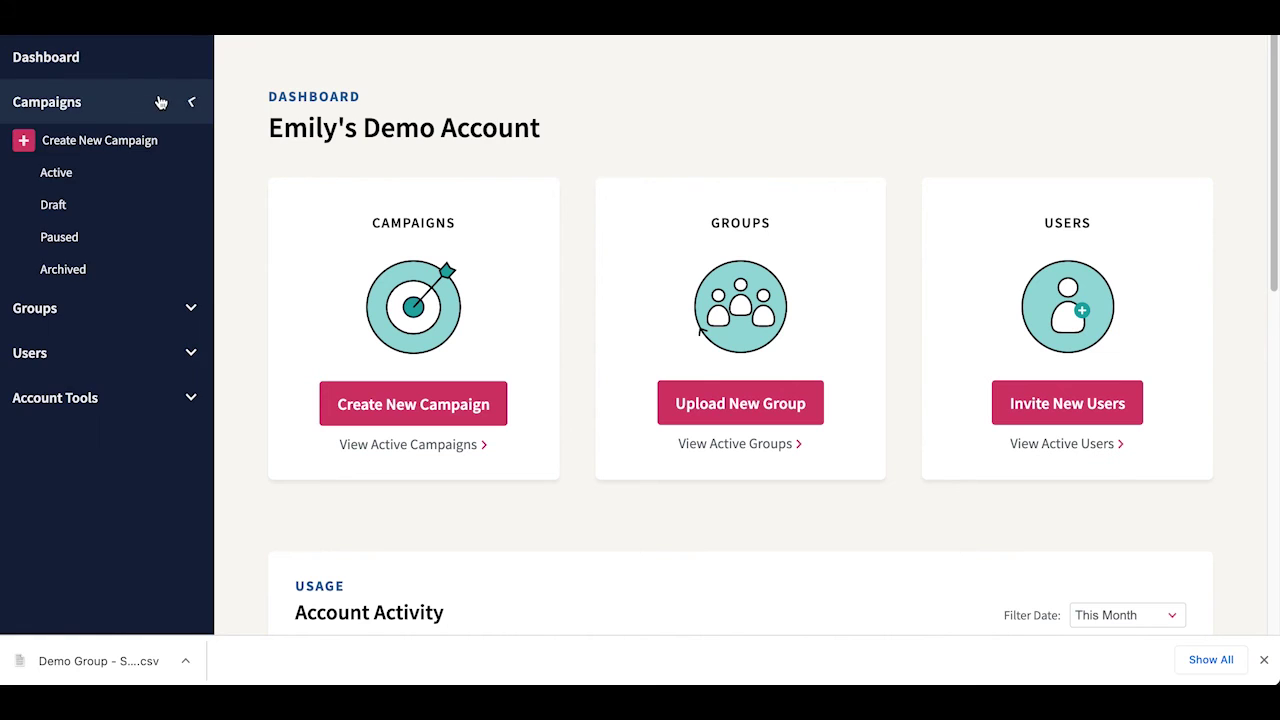
click(112, 170)
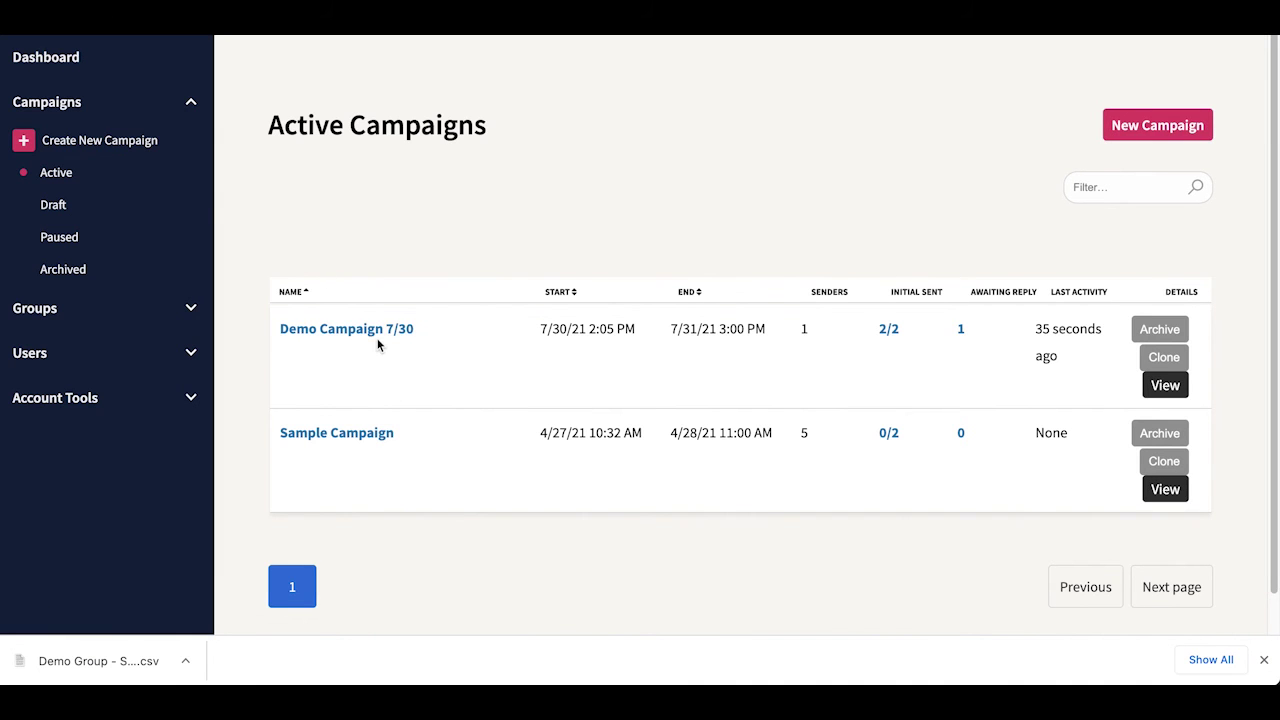
click(377, 337)
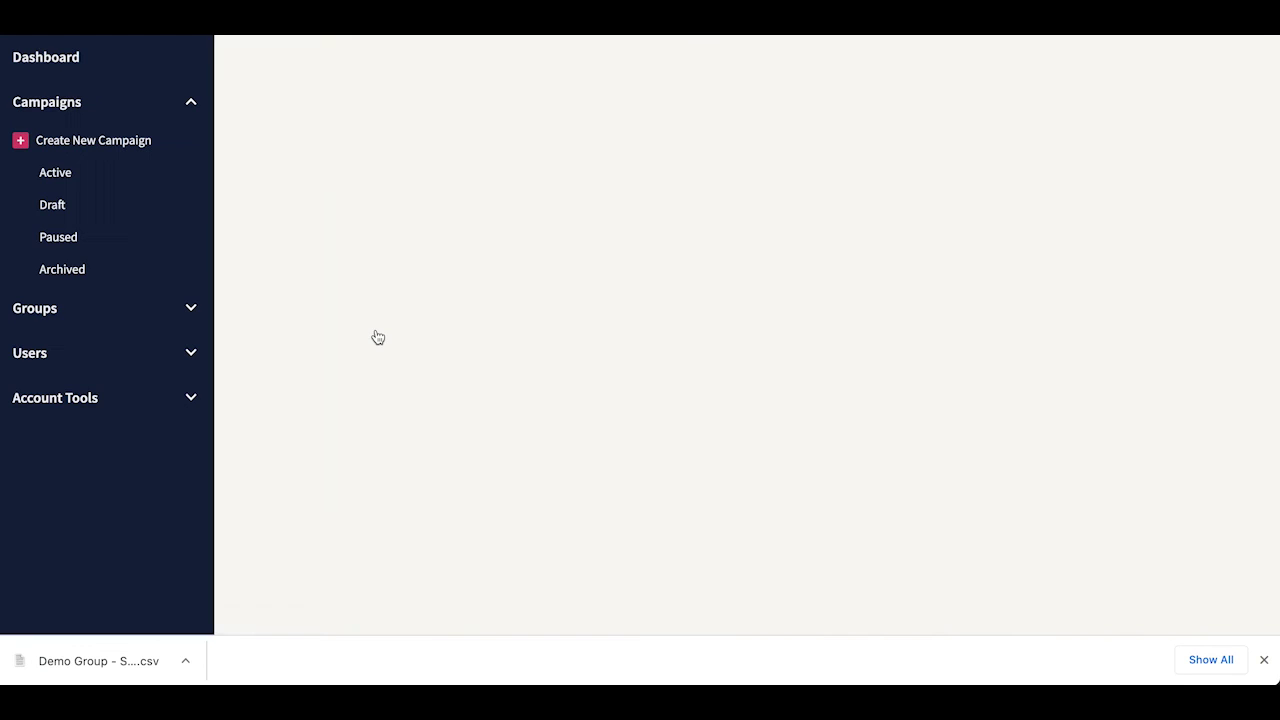
scroll(844, 445, down, 4)
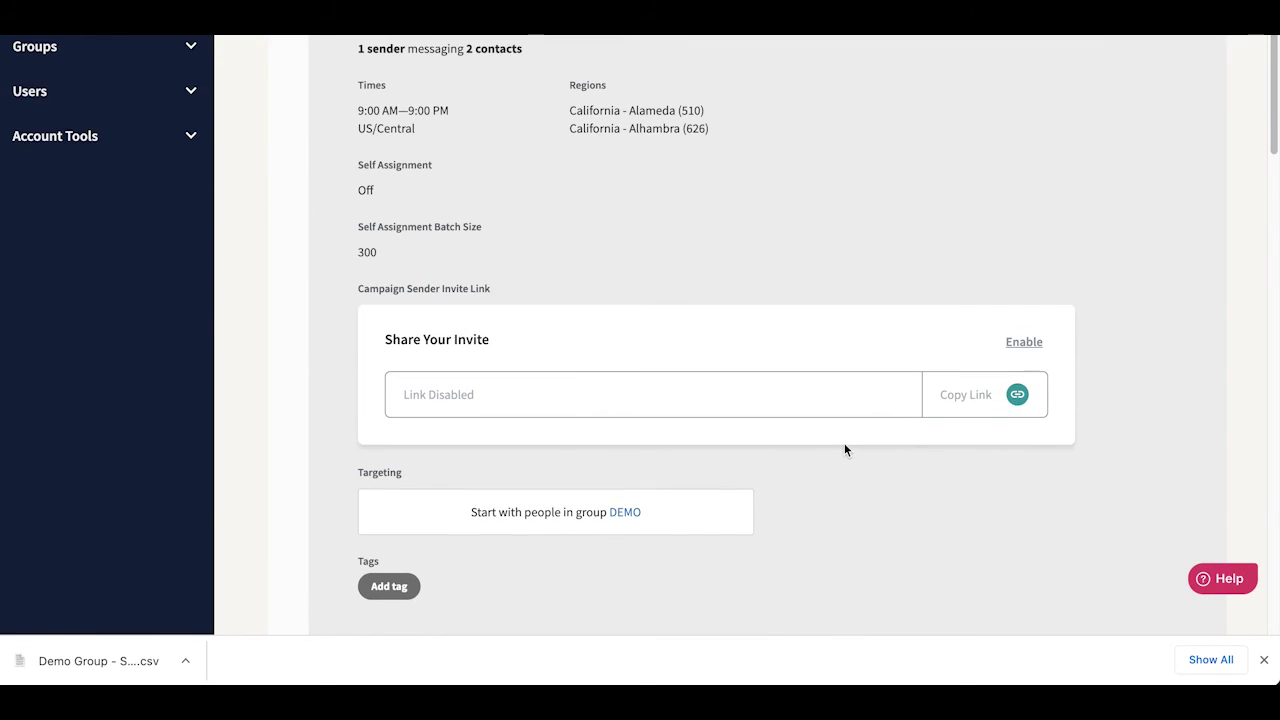
scroll(844, 450, down, 5)
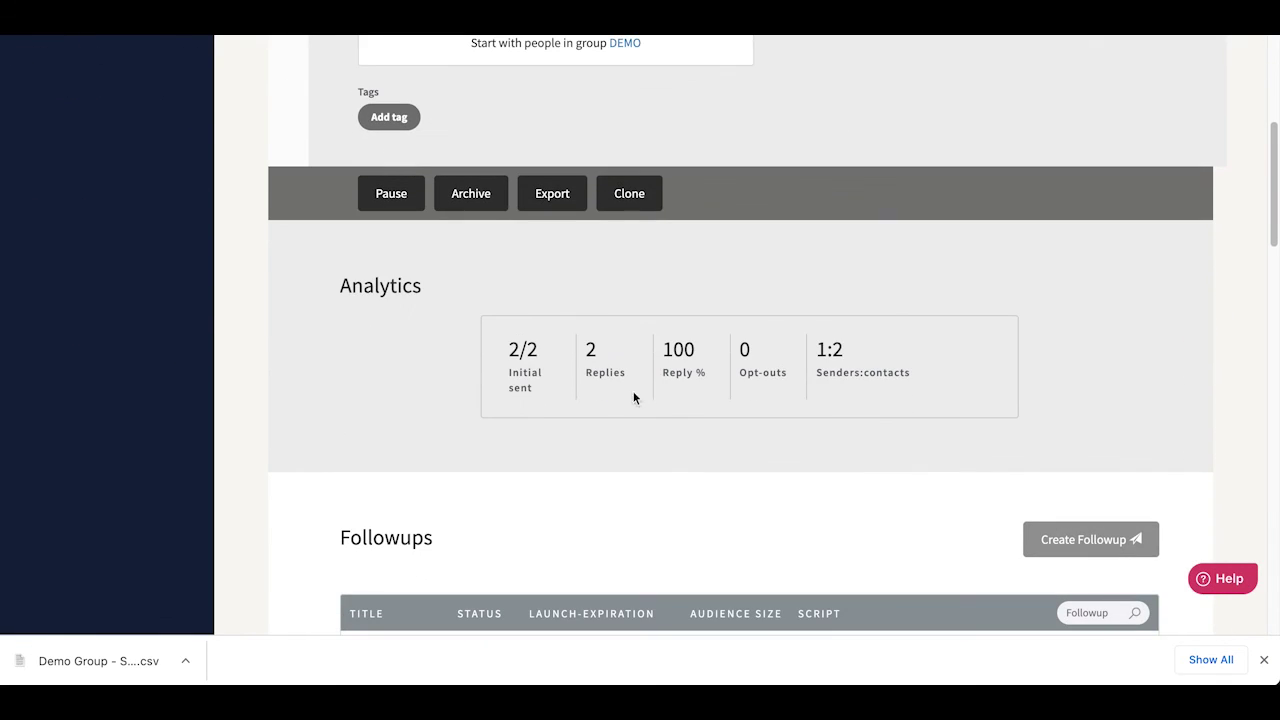
scroll(910, 357, up, 10)
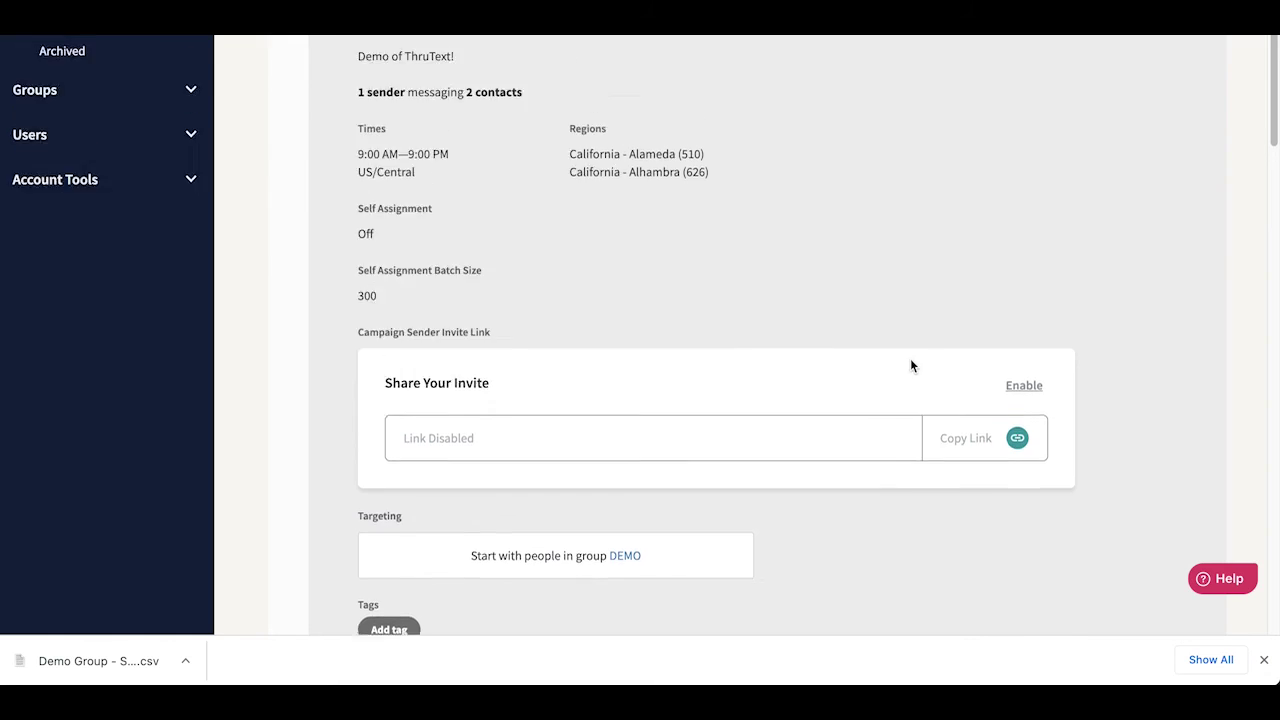
Open the campaign's conversations for its assigned sender and read the message threads of both contacts
click(649, 58)
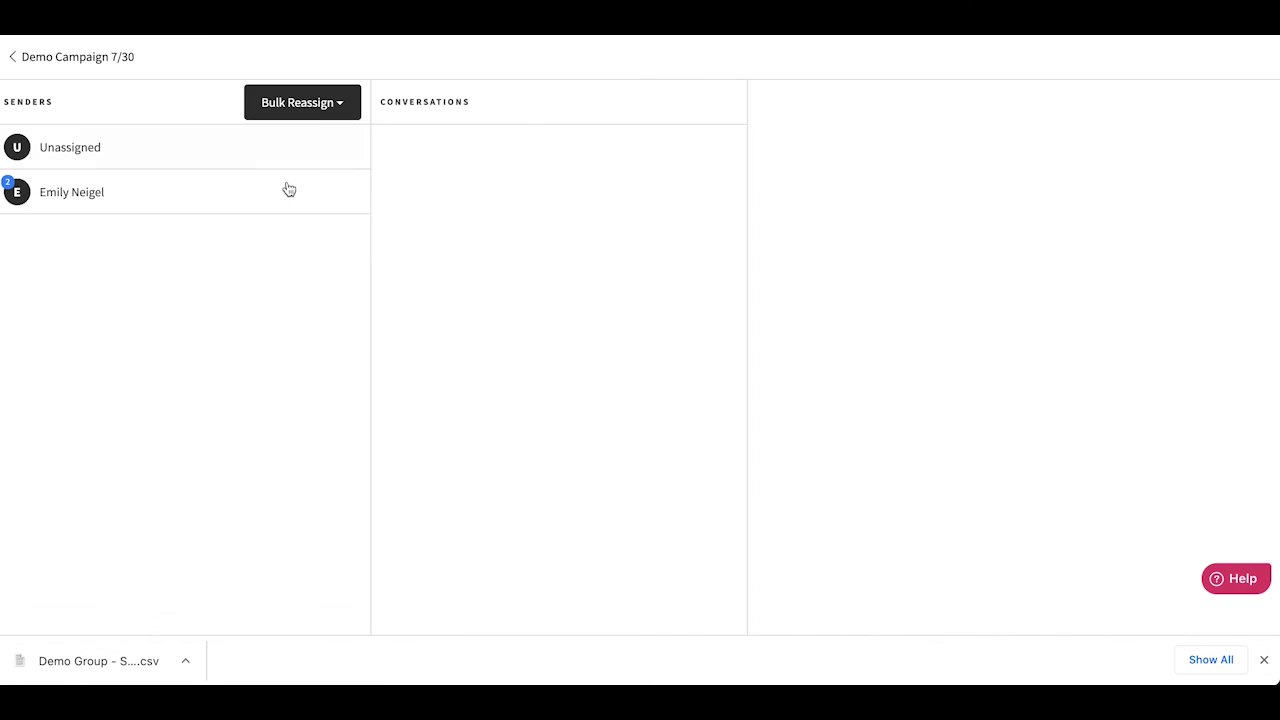
click(252, 203)
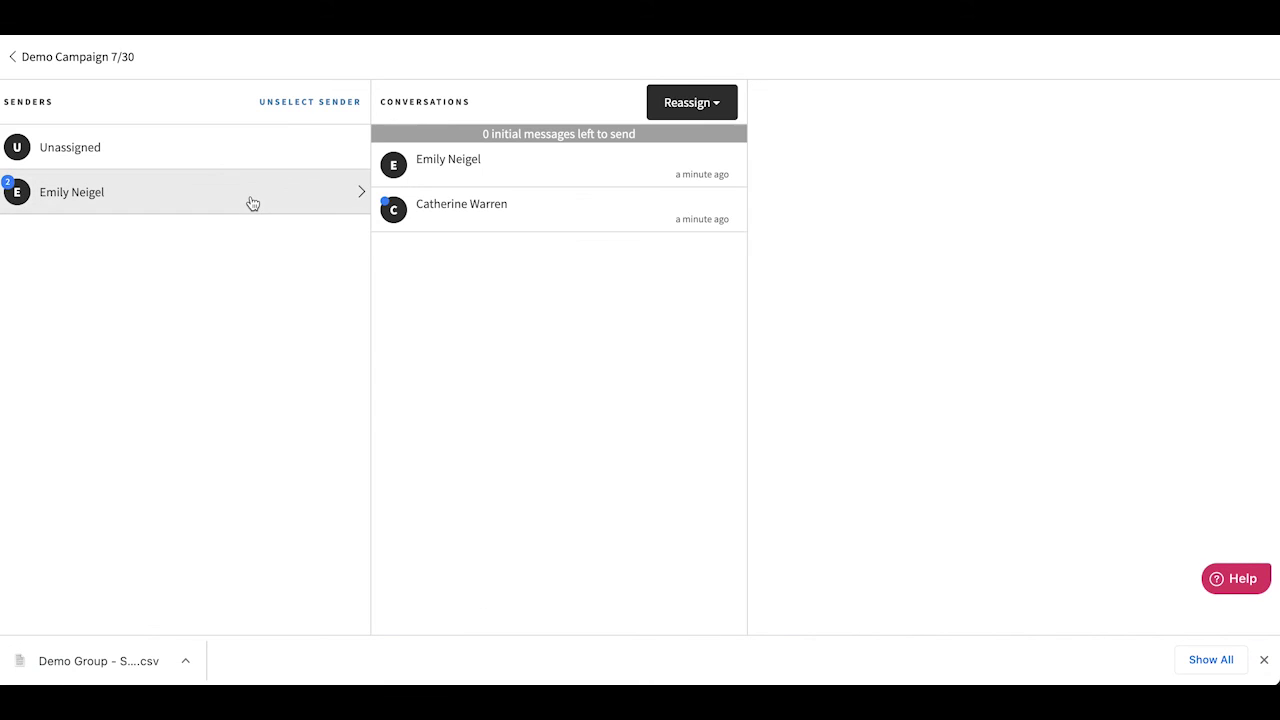
click(543, 181)
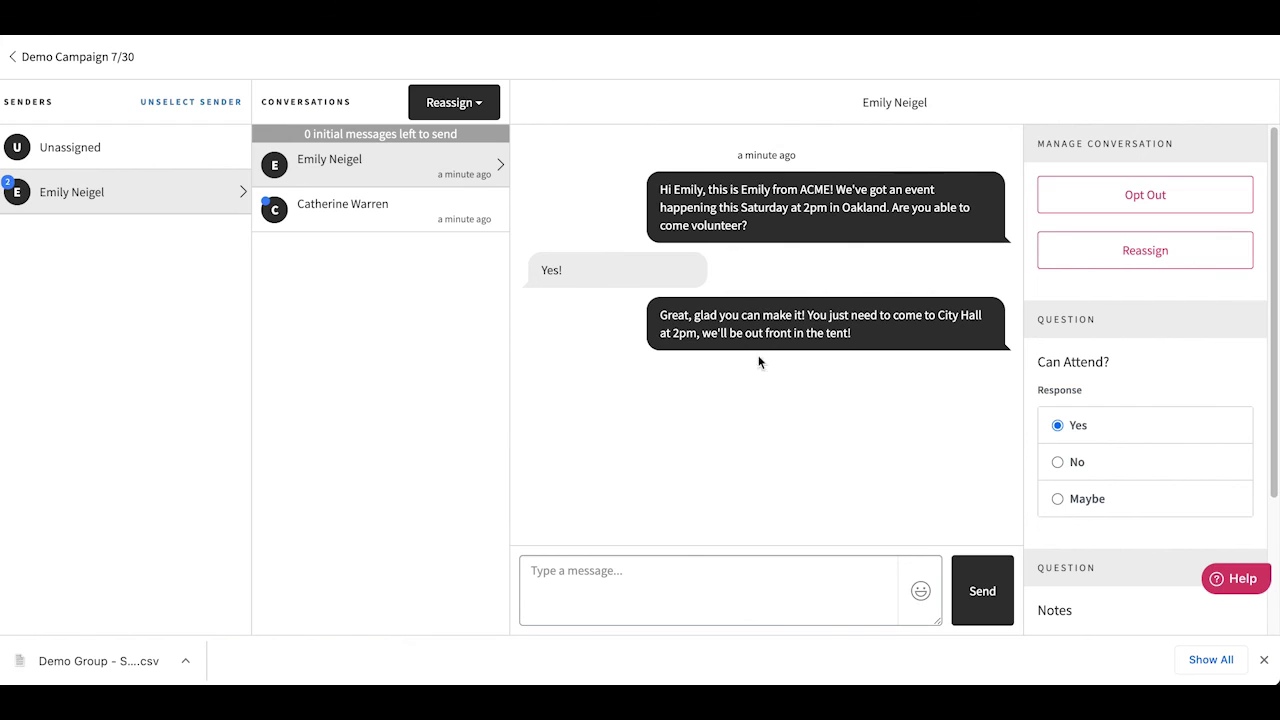
click(413, 229)
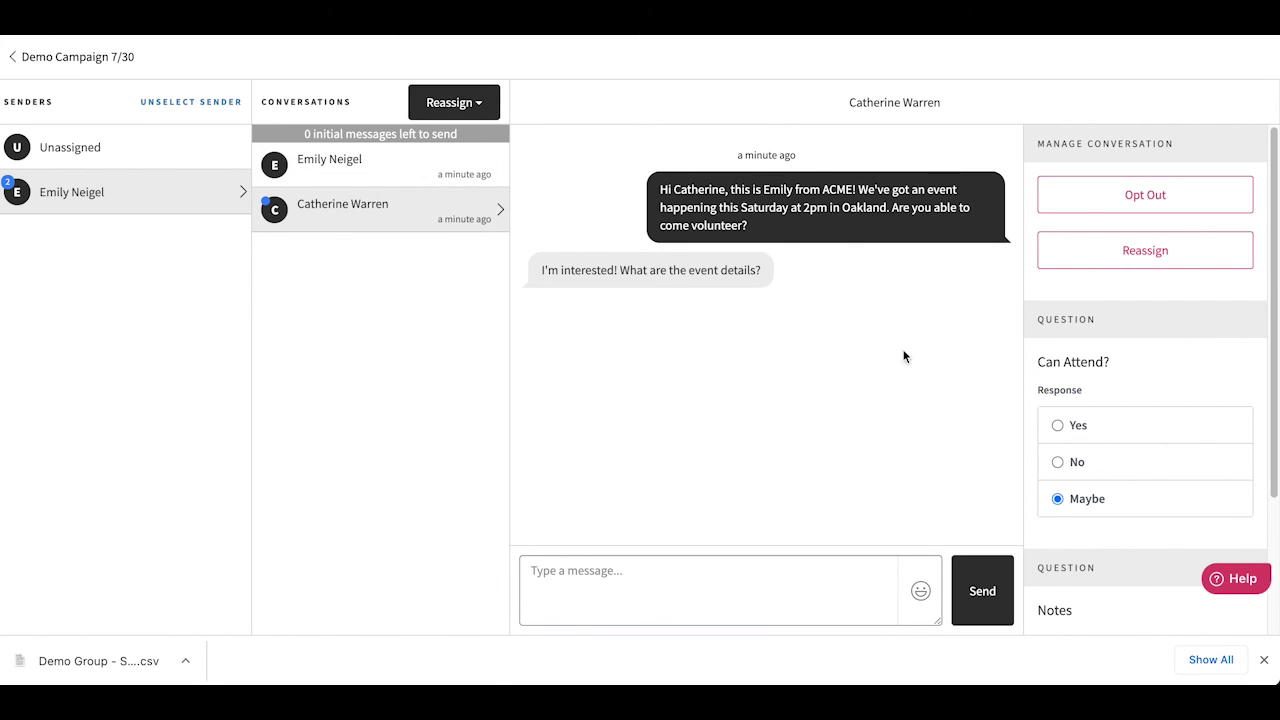
Send the open conversation the reply "We'll be lobbying for Climate Justice at City Hall, we'd love to have you!" and return to the campaign page
click(620, 577)
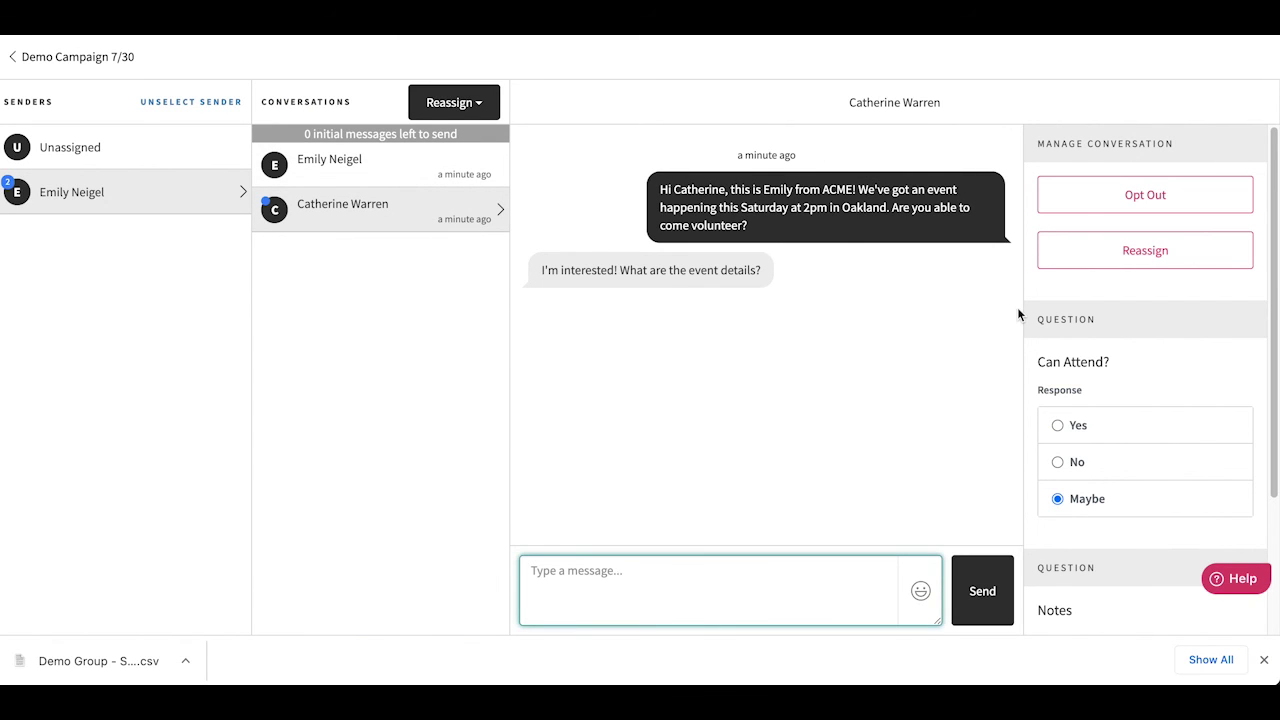
text(We'll be lobbying for Climate J)
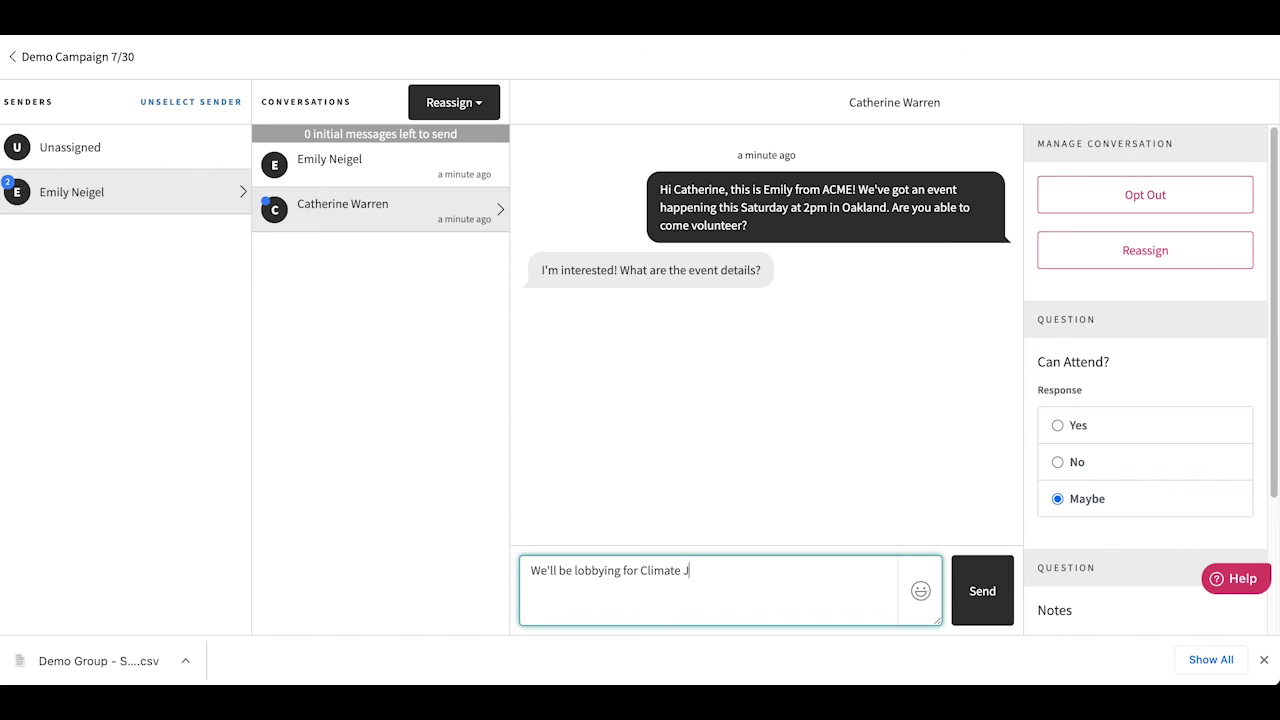
text(ustice at City Hal)
text(l )
text( we'd love t)
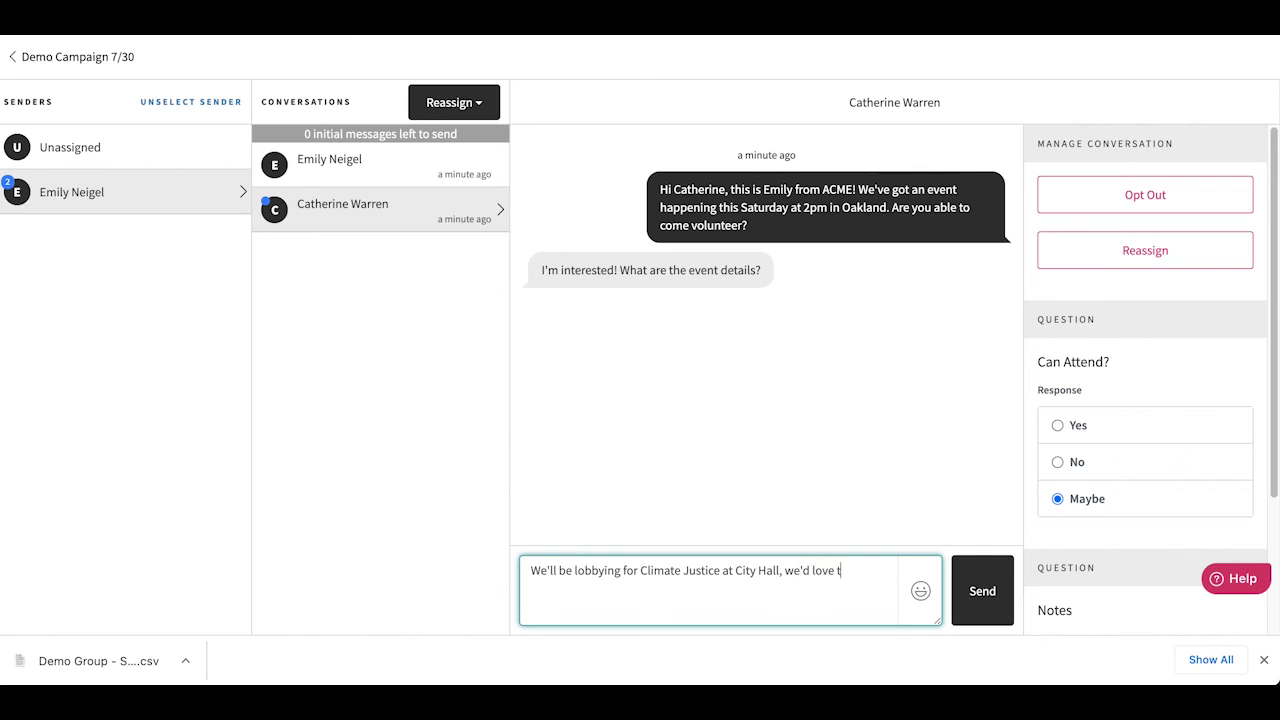
text(o have you!)
click(954, 590)
click(14, 57)
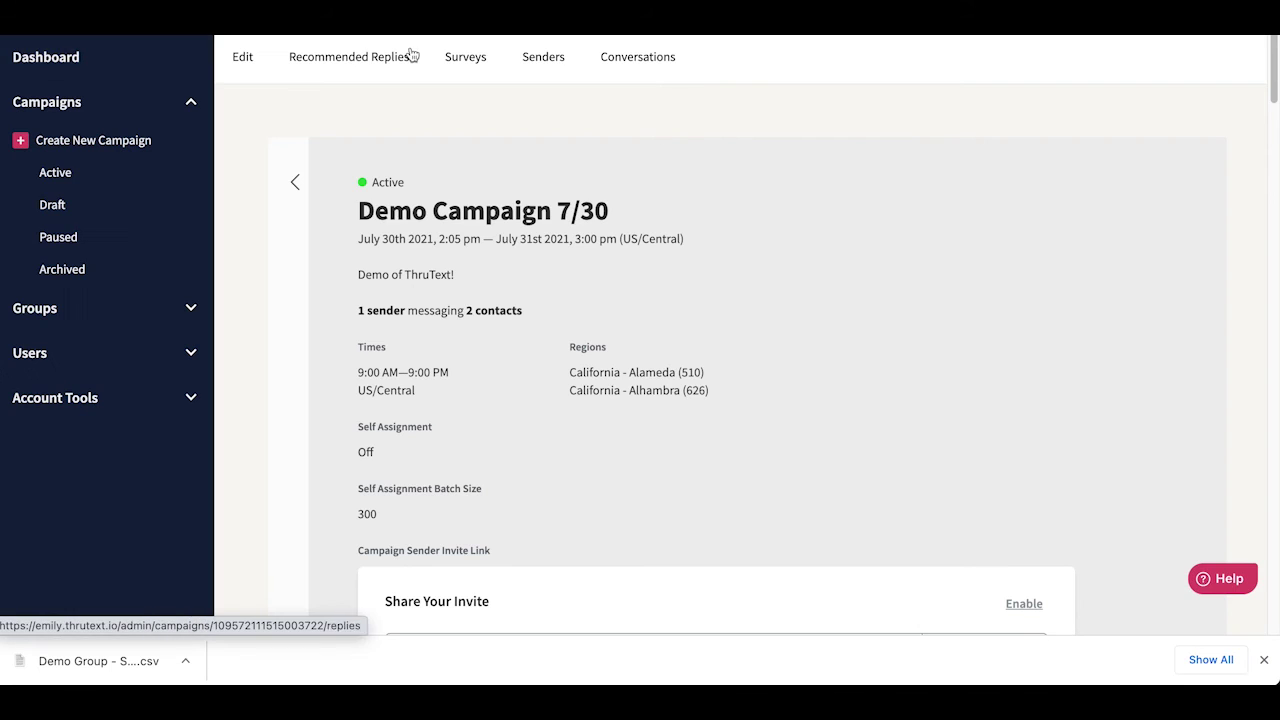
Start cloning Demo Campaign 7/30 and cancel at the confirmation
scroll(802, 389, down, 5)
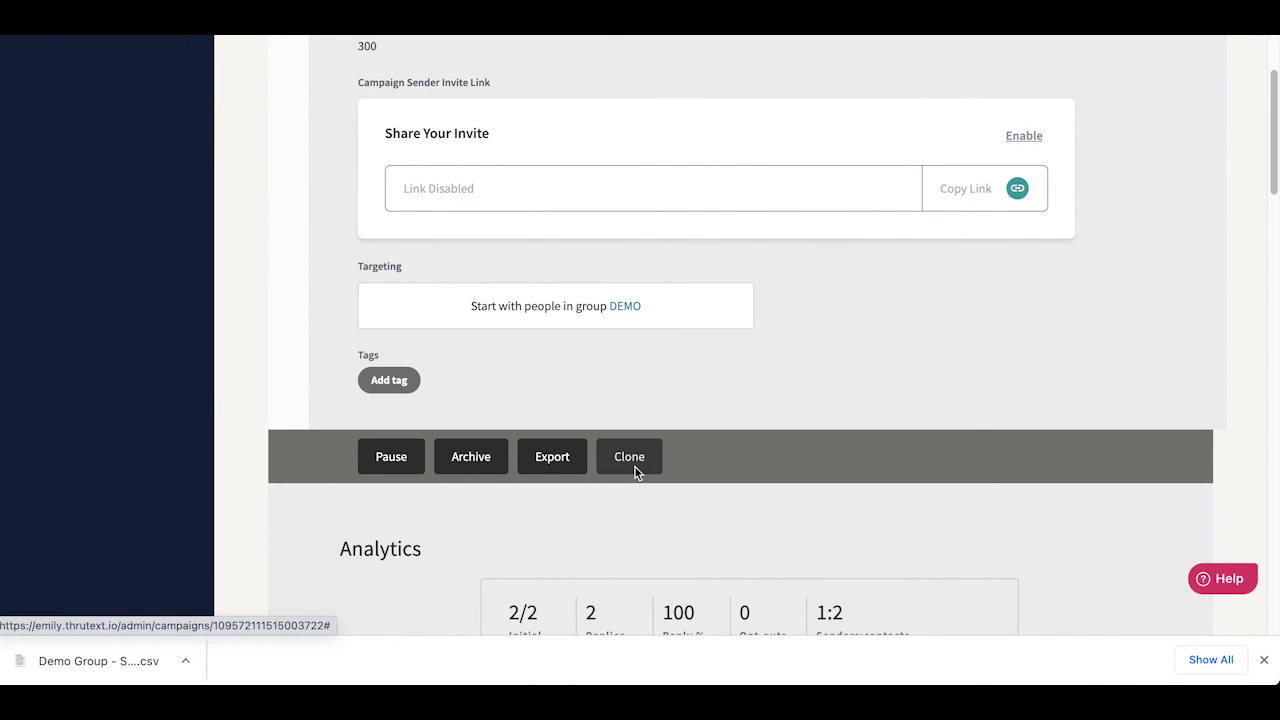
click(635, 466)
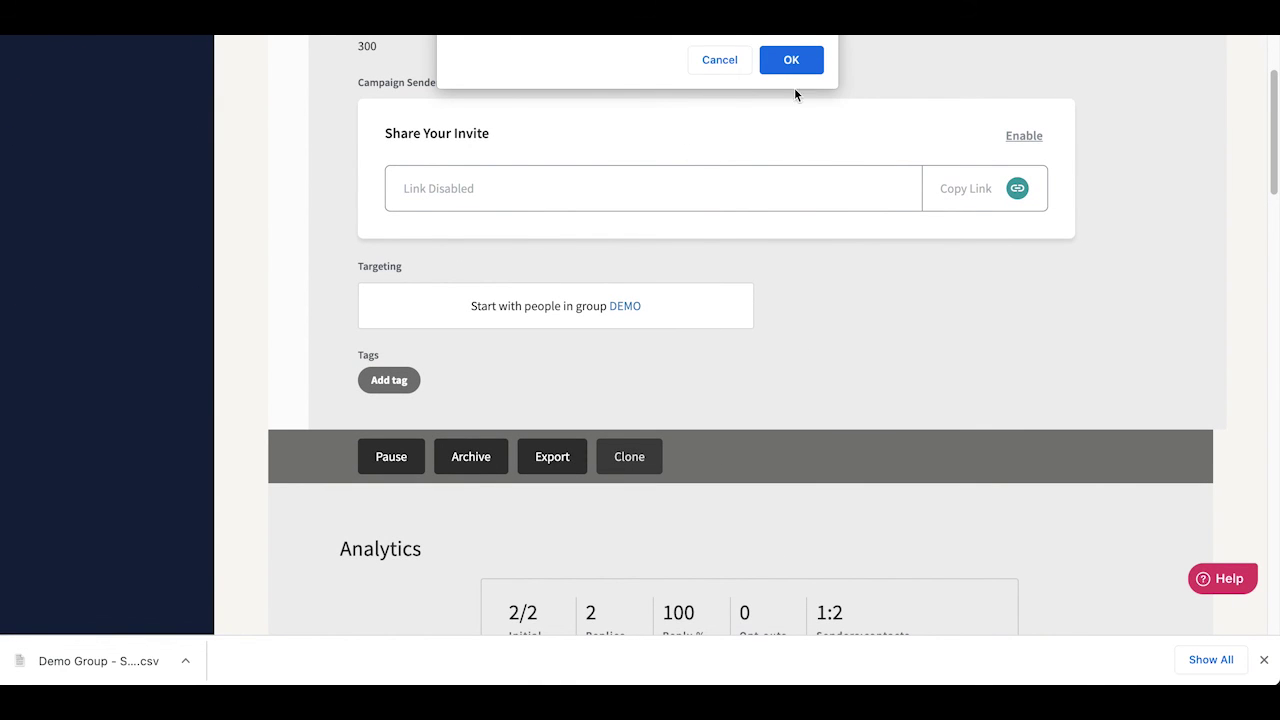
click(727, 60)
Open the campaign's exports, check the available export types without choosing one, and go back to the dashboard
scroll(791, 414, up, 2)
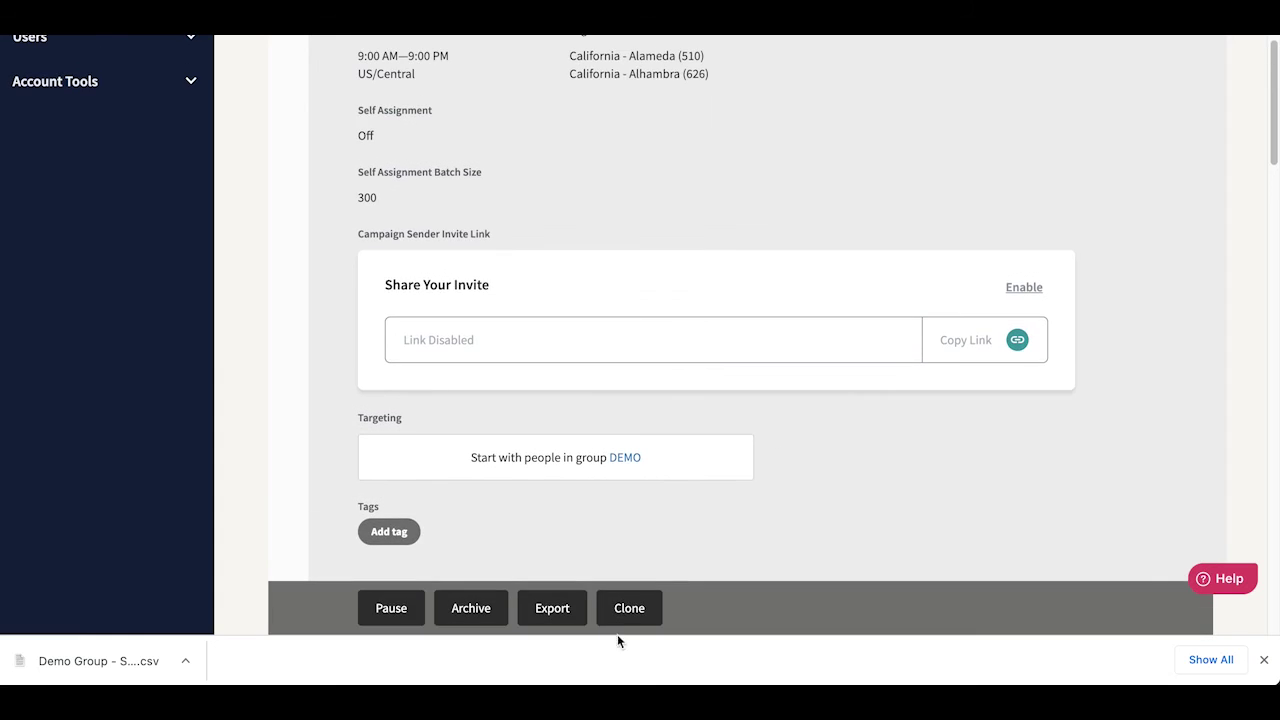
click(565, 608)
click(934, 203)
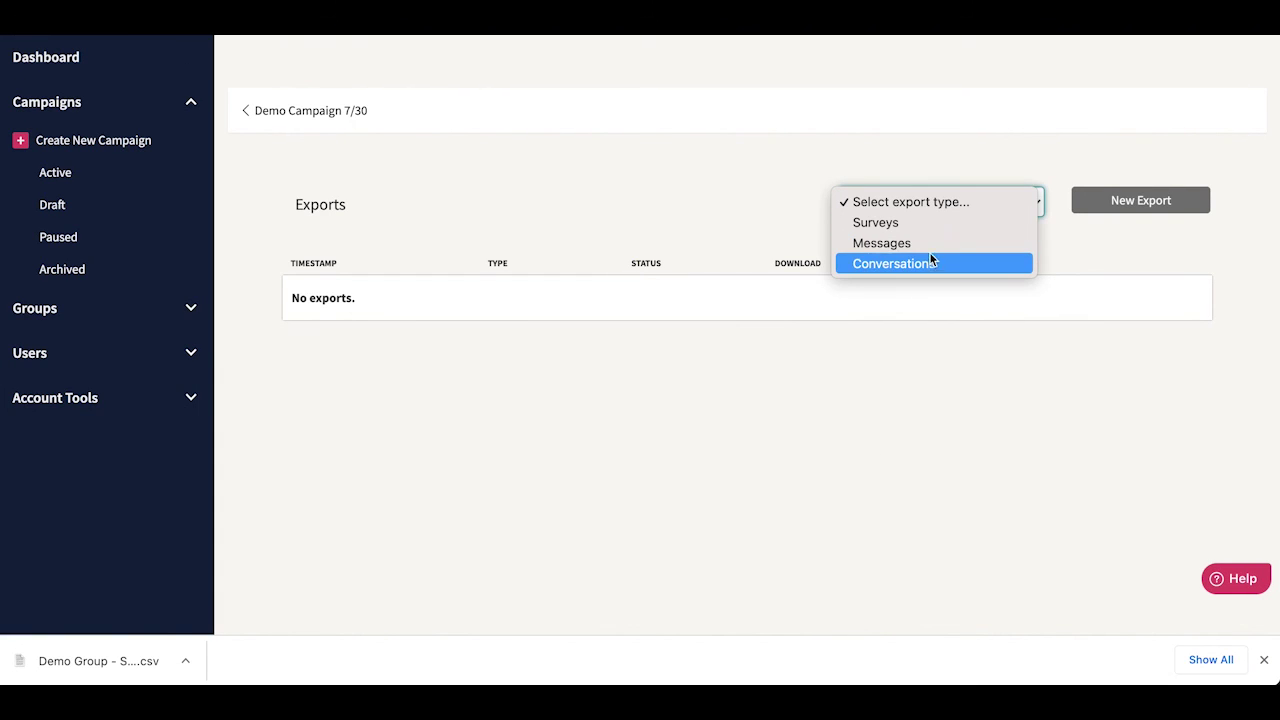
click(910, 205)
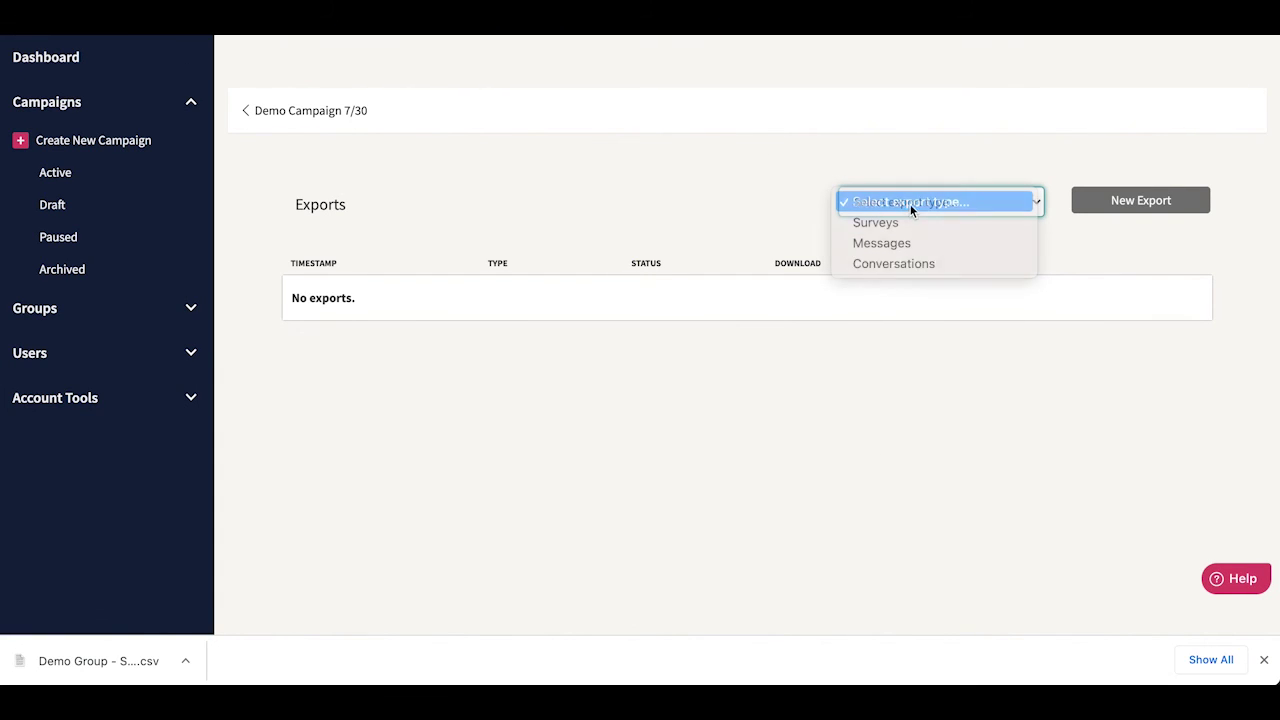
click(256, 113)
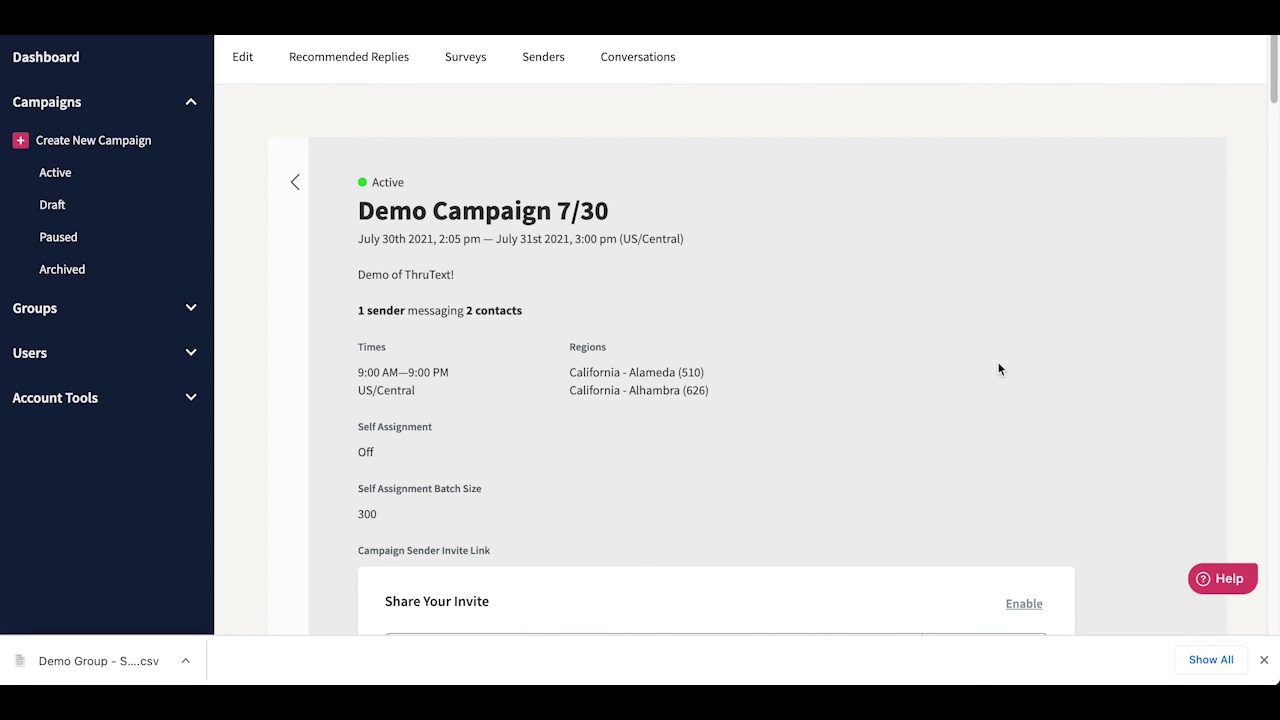
click(44, 66)
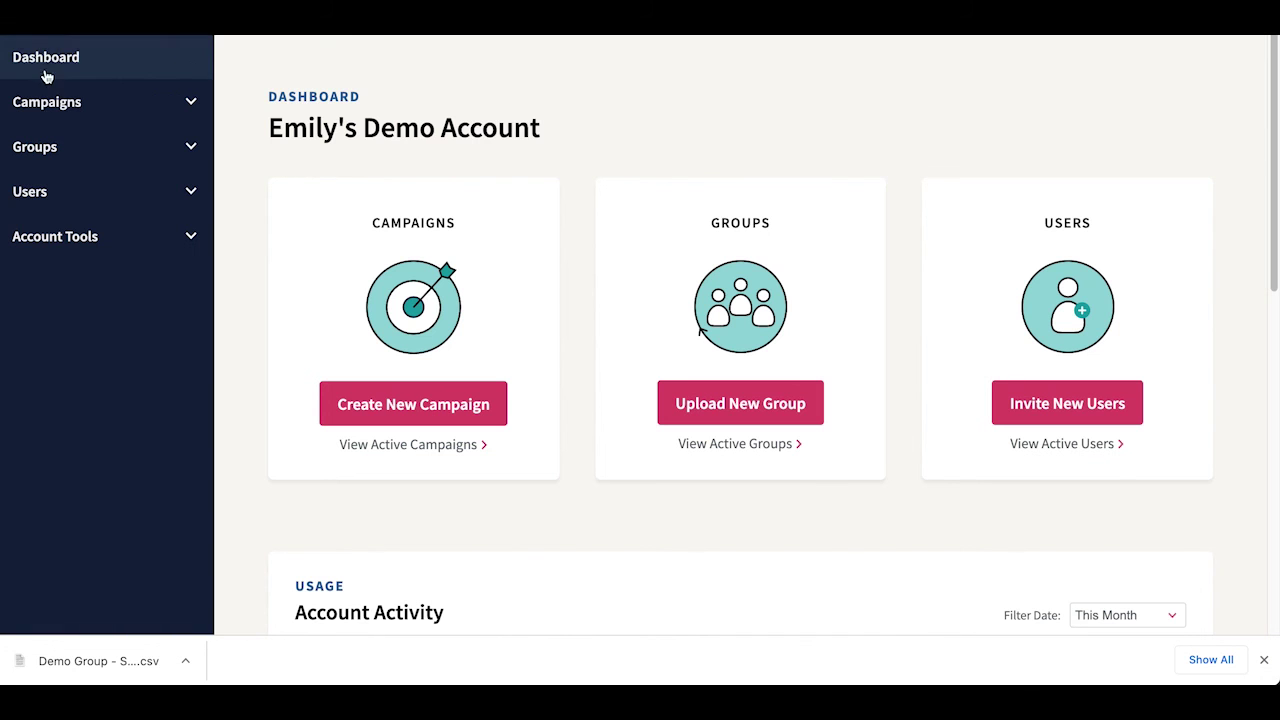